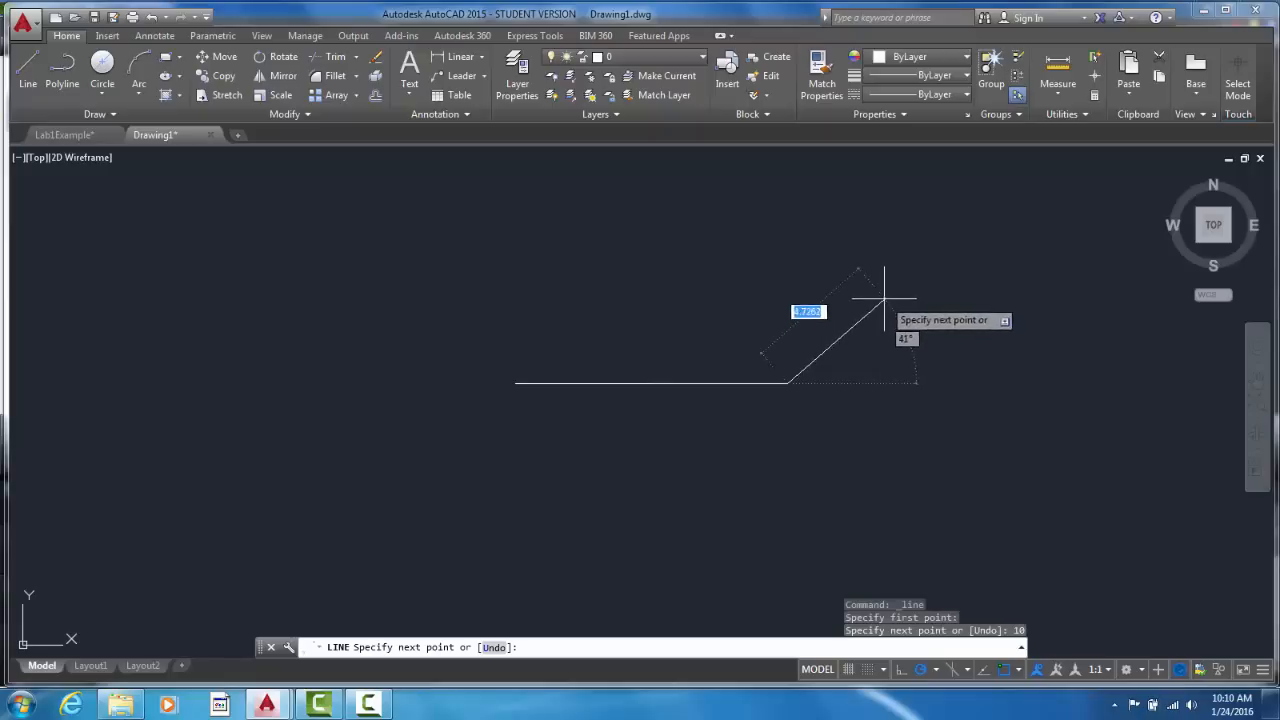
- Draw a circle of diameter 5 centred on the midpoint of the horizontal line
key(Escape)
click(102, 62)
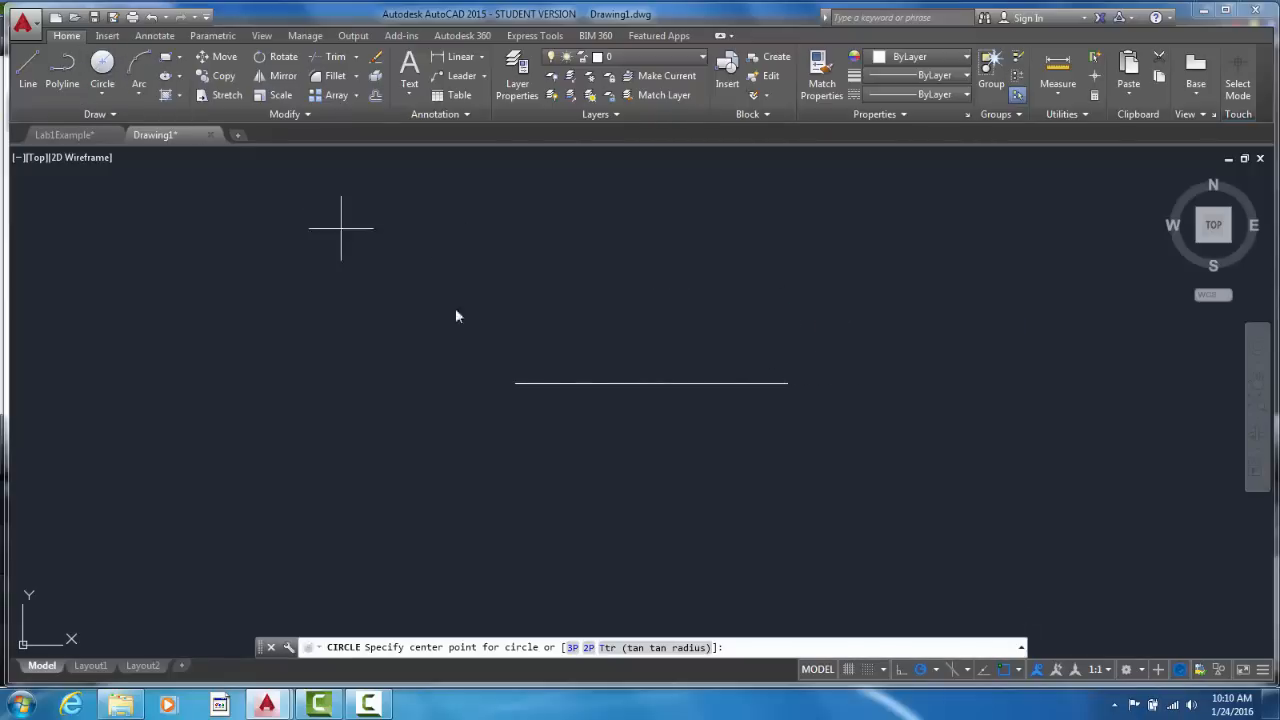
click(651, 383)
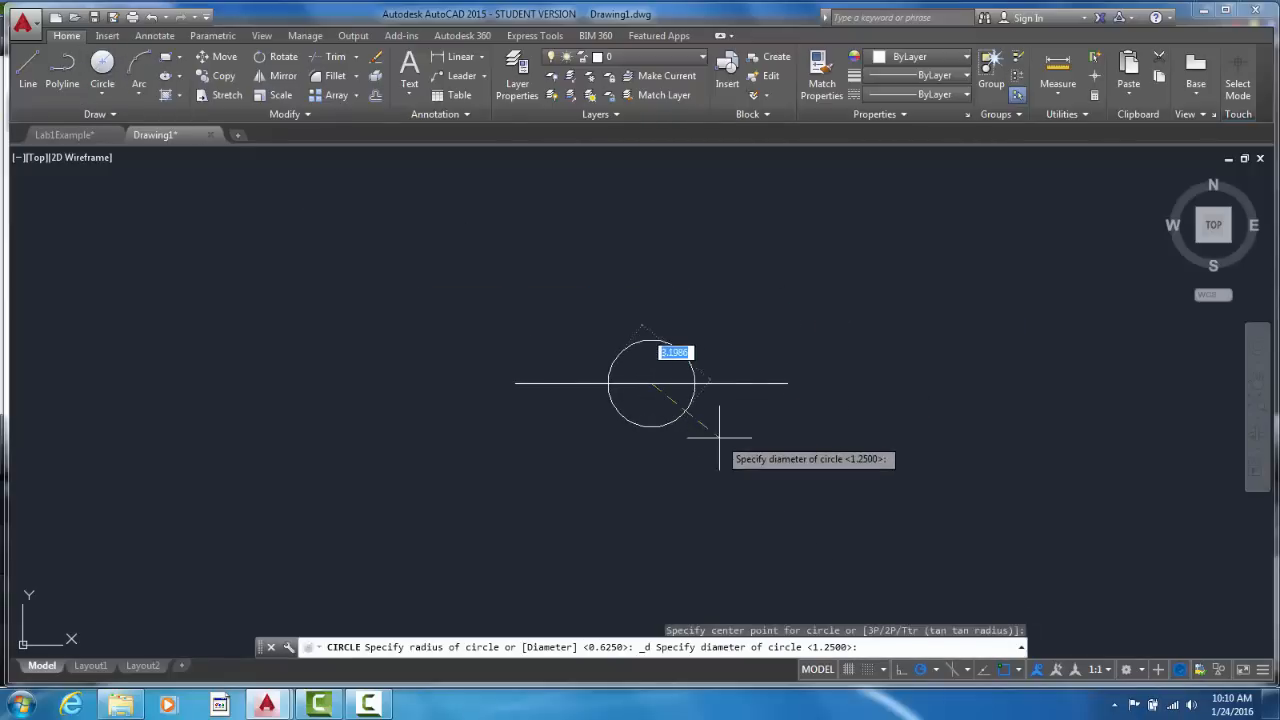
text(5)
key(Return)
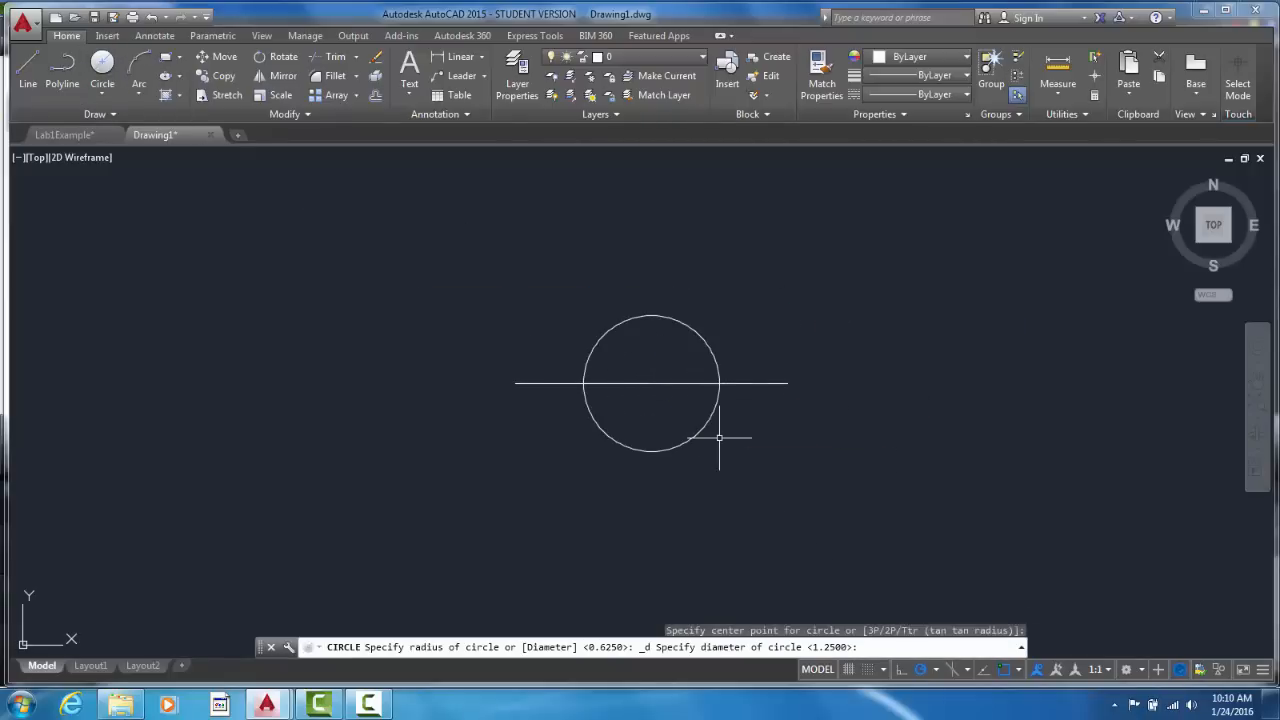
- Move the circle straight down about 6 units below the horizontal line
click(218, 57)
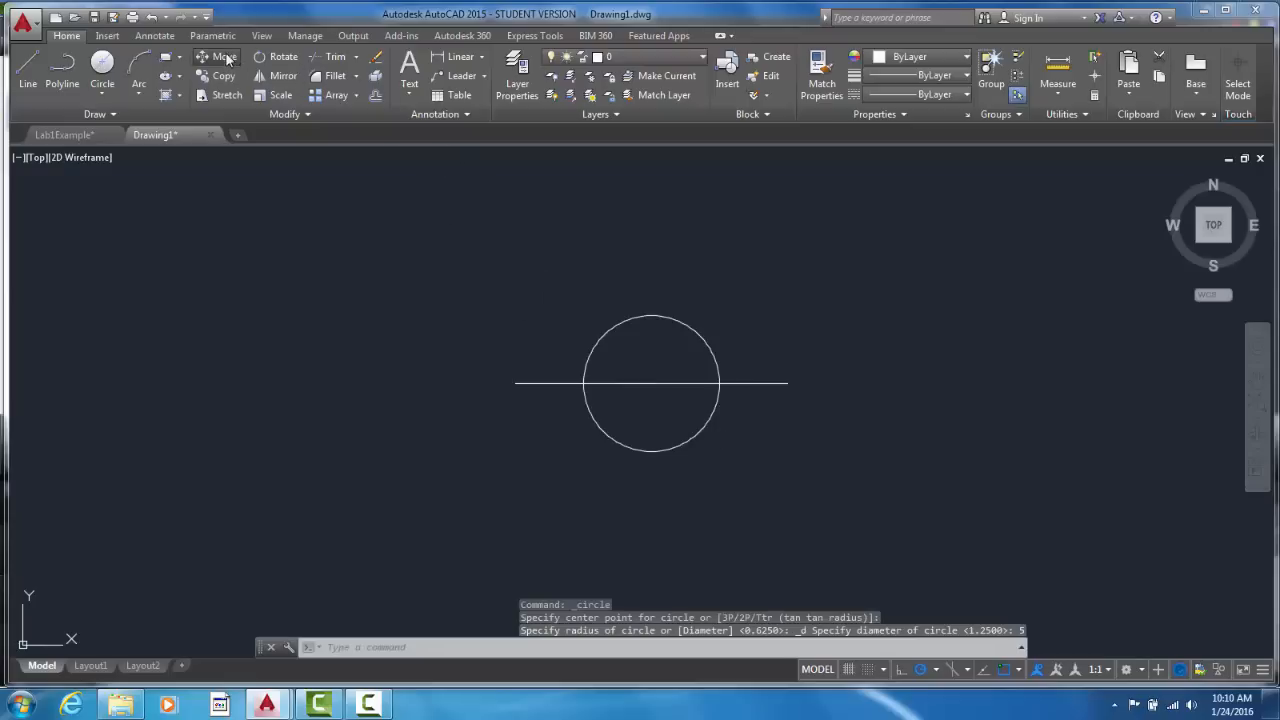
click(687, 325)
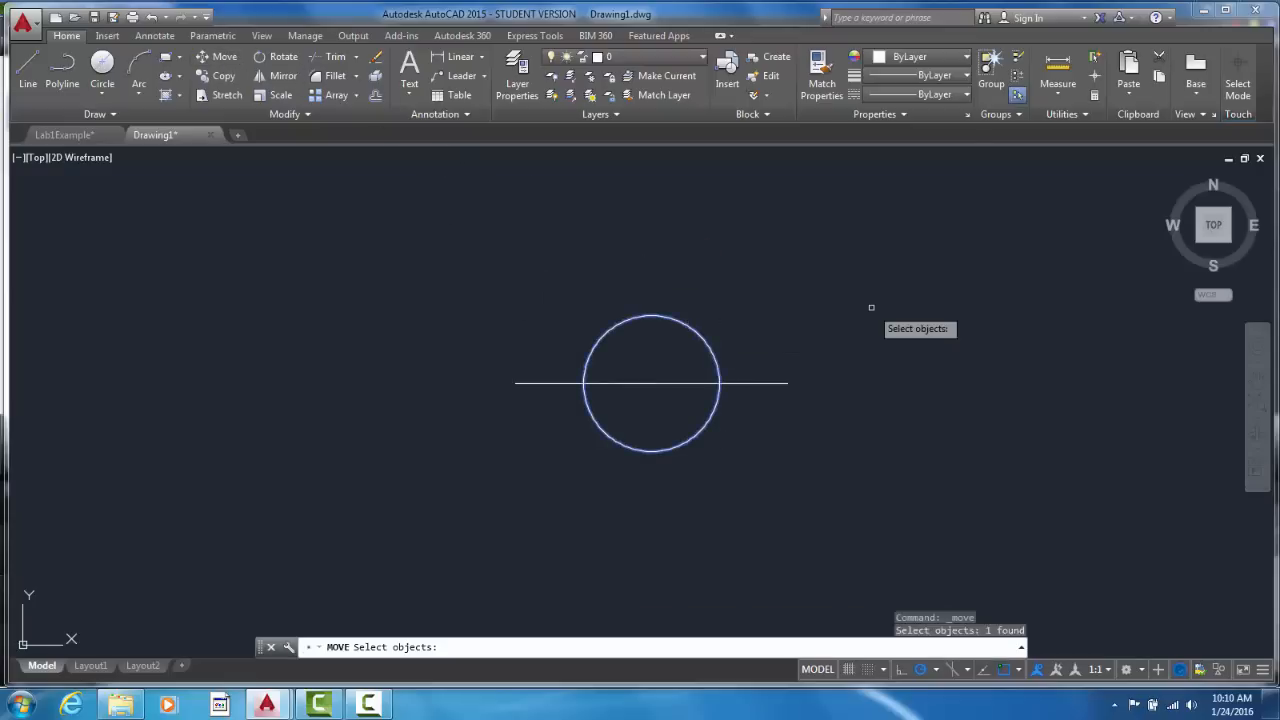
key(Return)
click(865, 376)
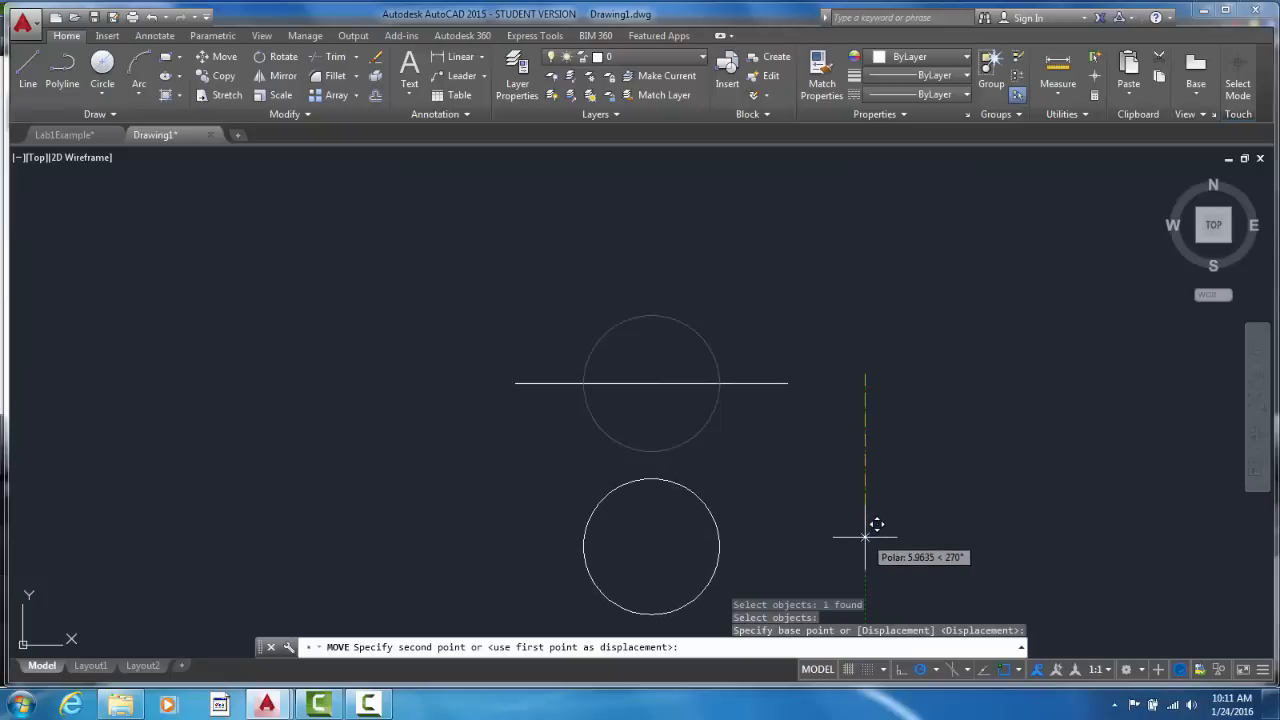
click(865, 532)
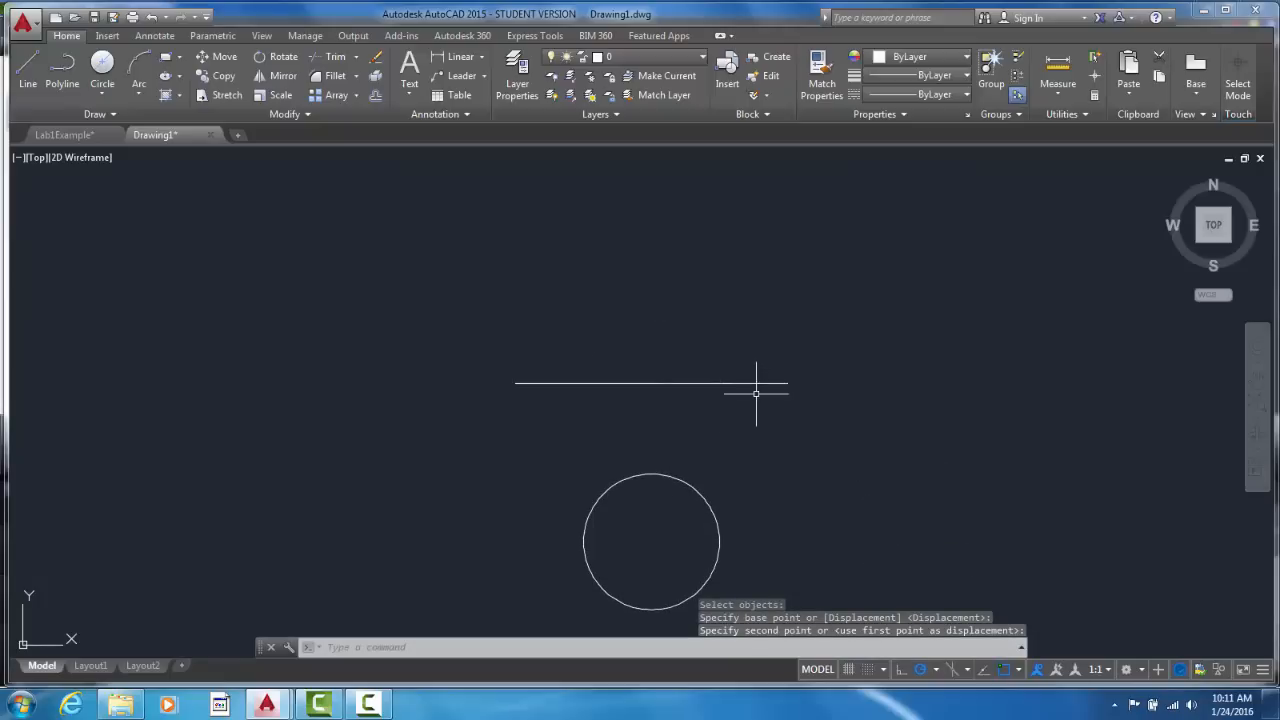
- Draw a line from the horizontal line's left endpoint to the tangent point on the circle's left side
click(33, 75)
click(515, 383)
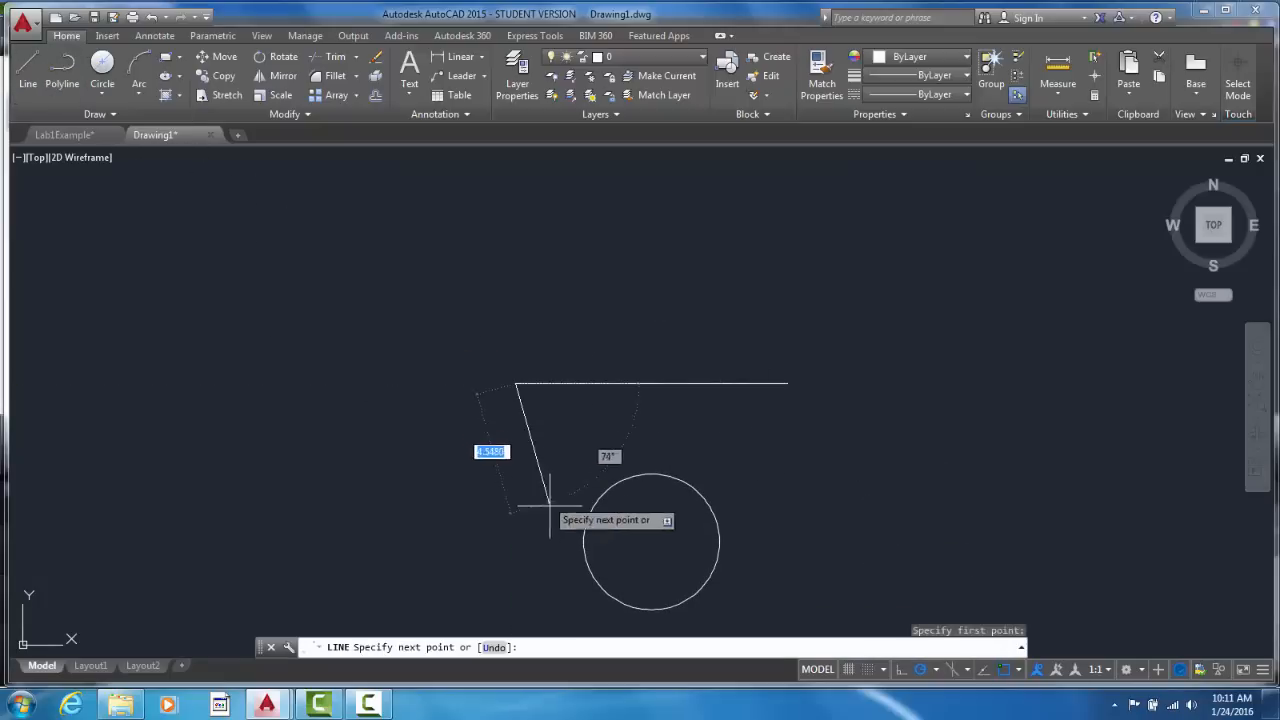
click(584, 573)
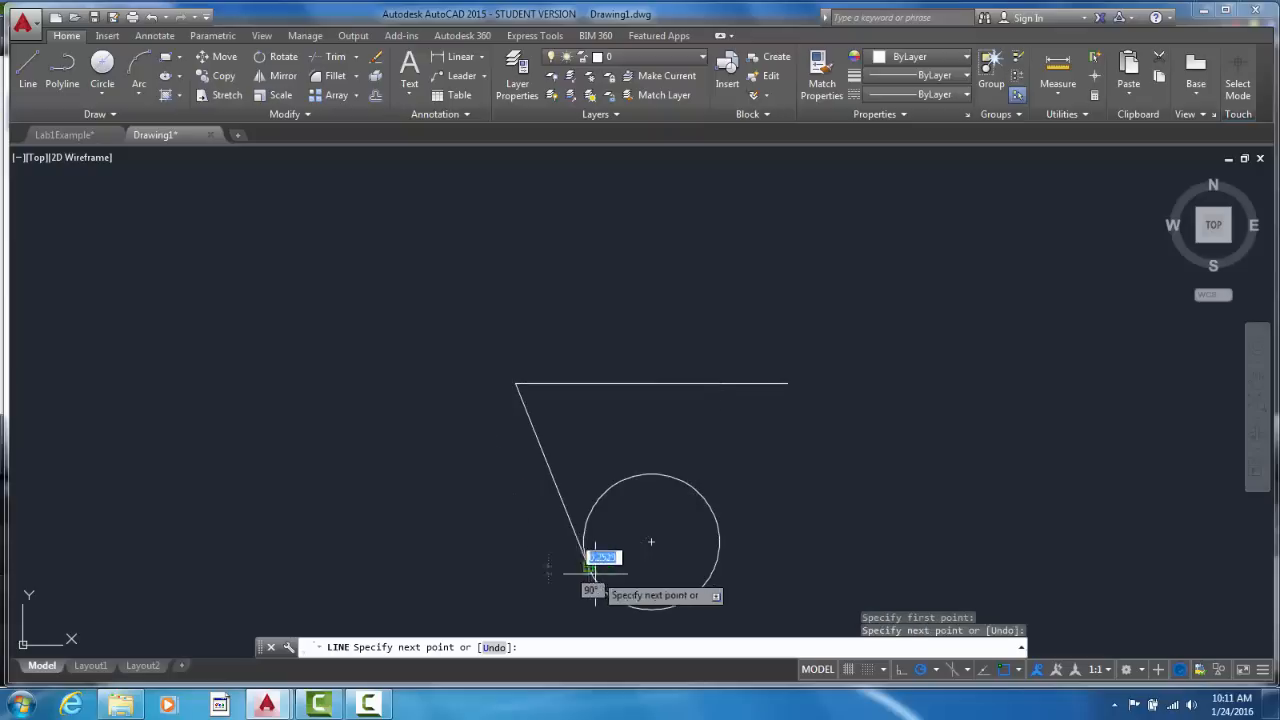
key(Return)
- Draw a line from the horizontal line's right endpoint to the tangent point on the circle's right side
key(Return)
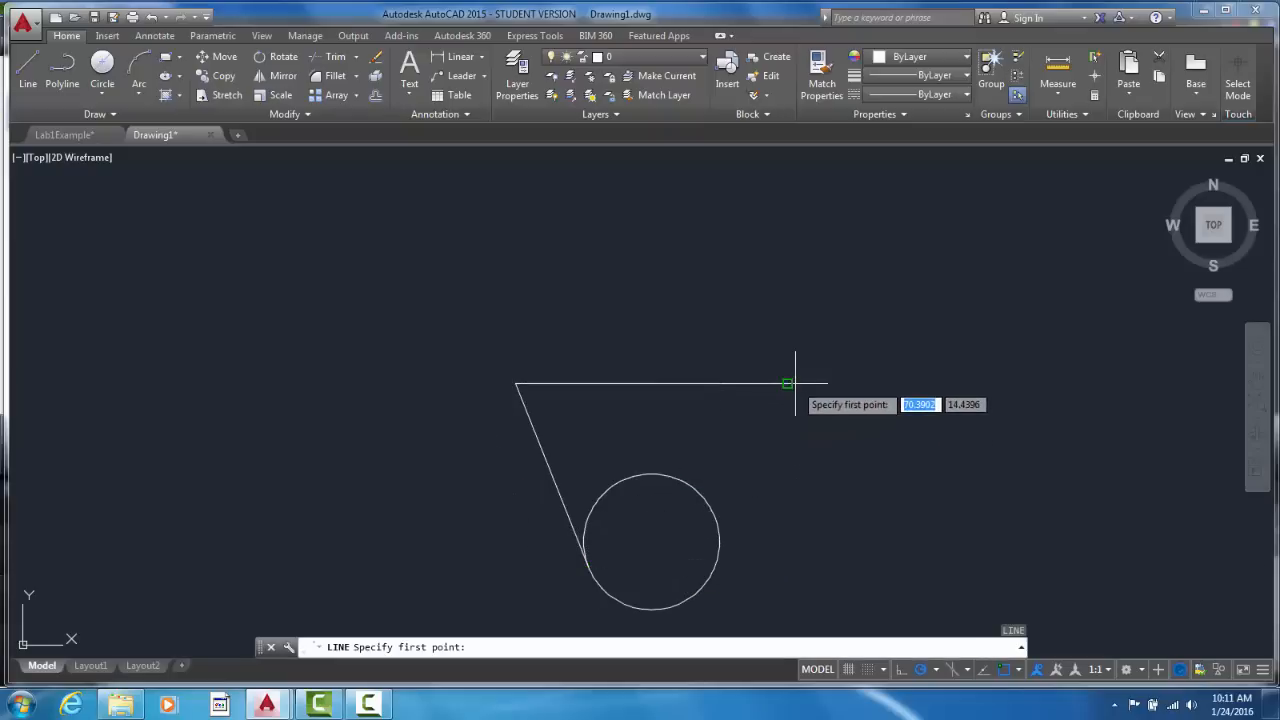
click(788, 383)
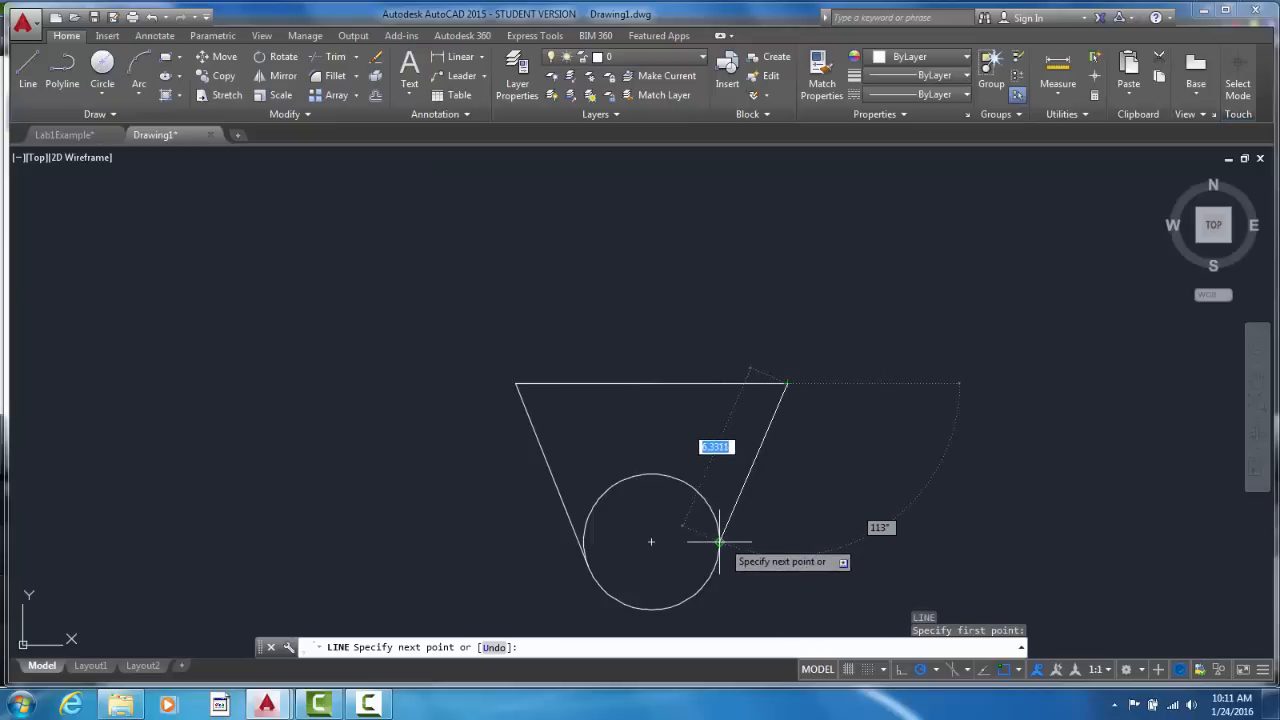
click(1019, 670)
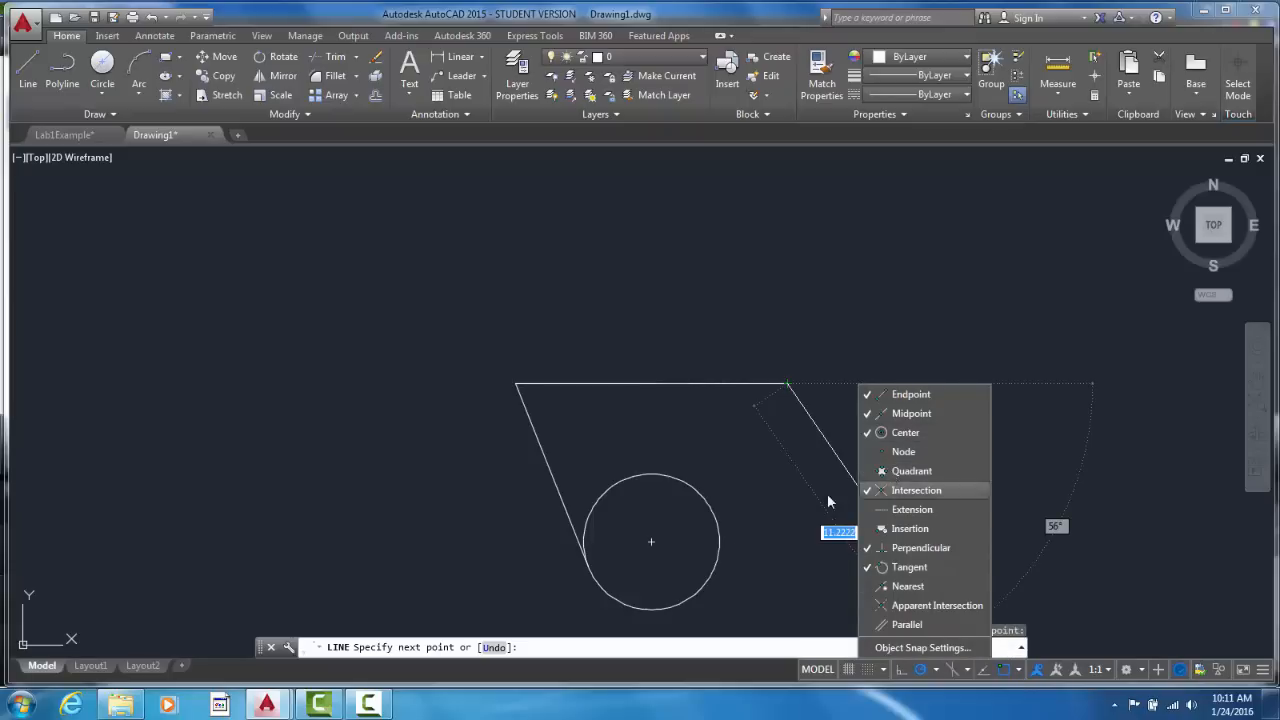
click(790, 518)
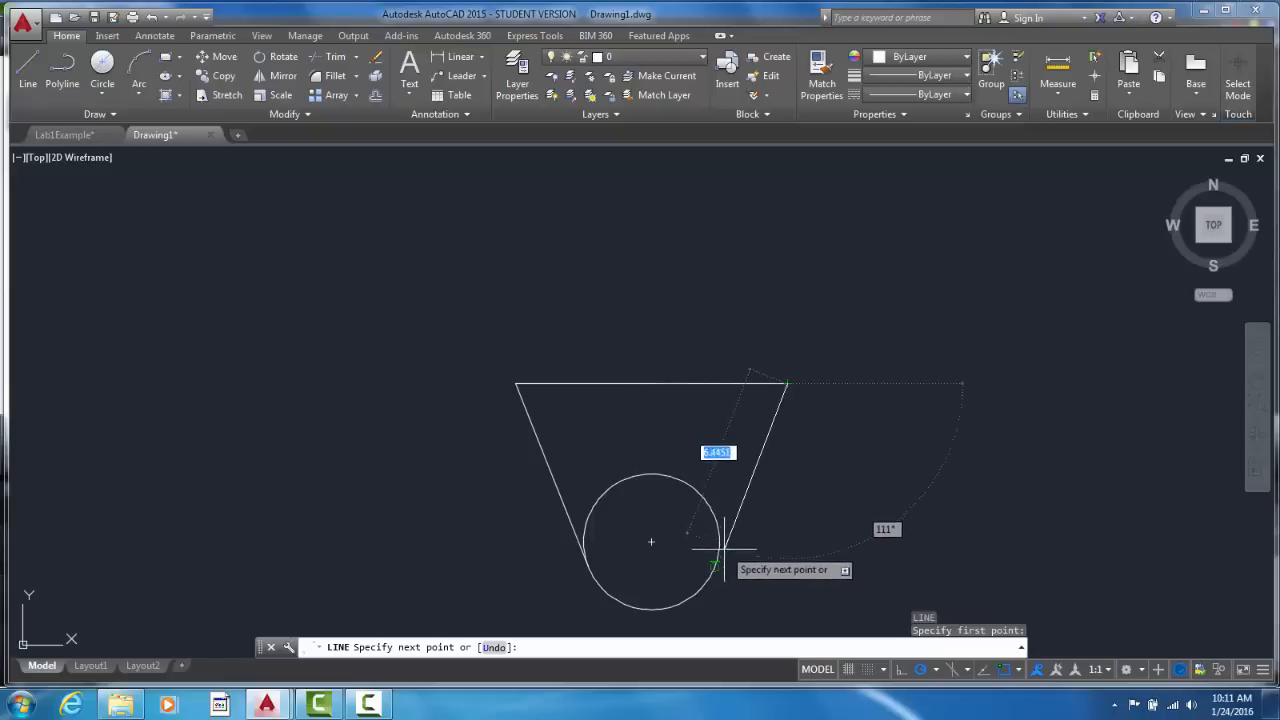
click(714, 566)
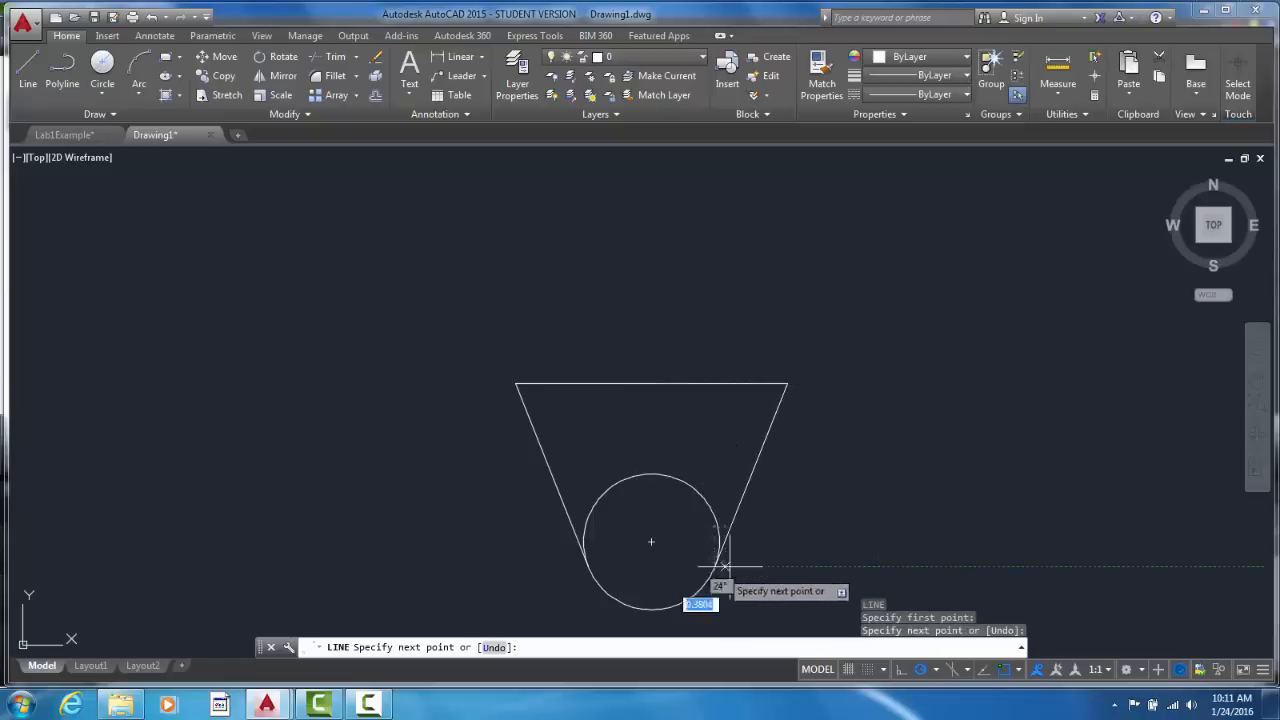
key(Return)
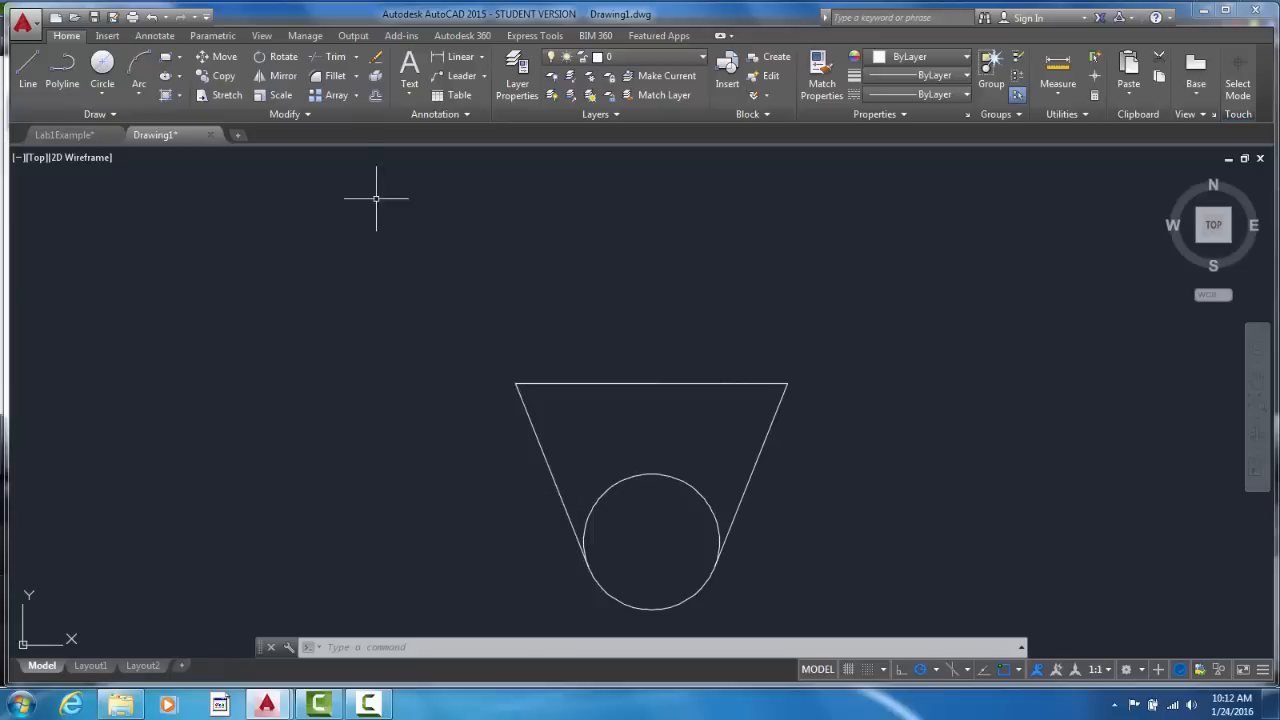
- Trim away the upper arc of the circle, using the two slanted tangent lines as cutting edges
click(337, 57)
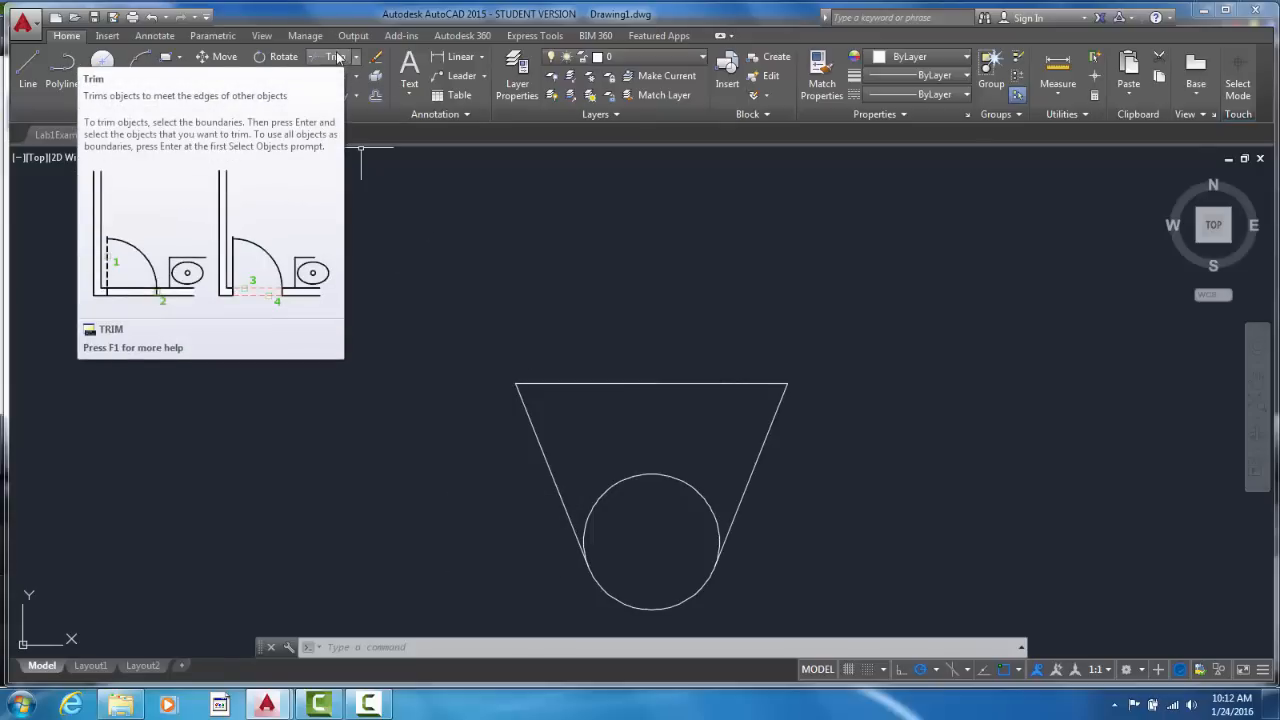
click(337, 57)
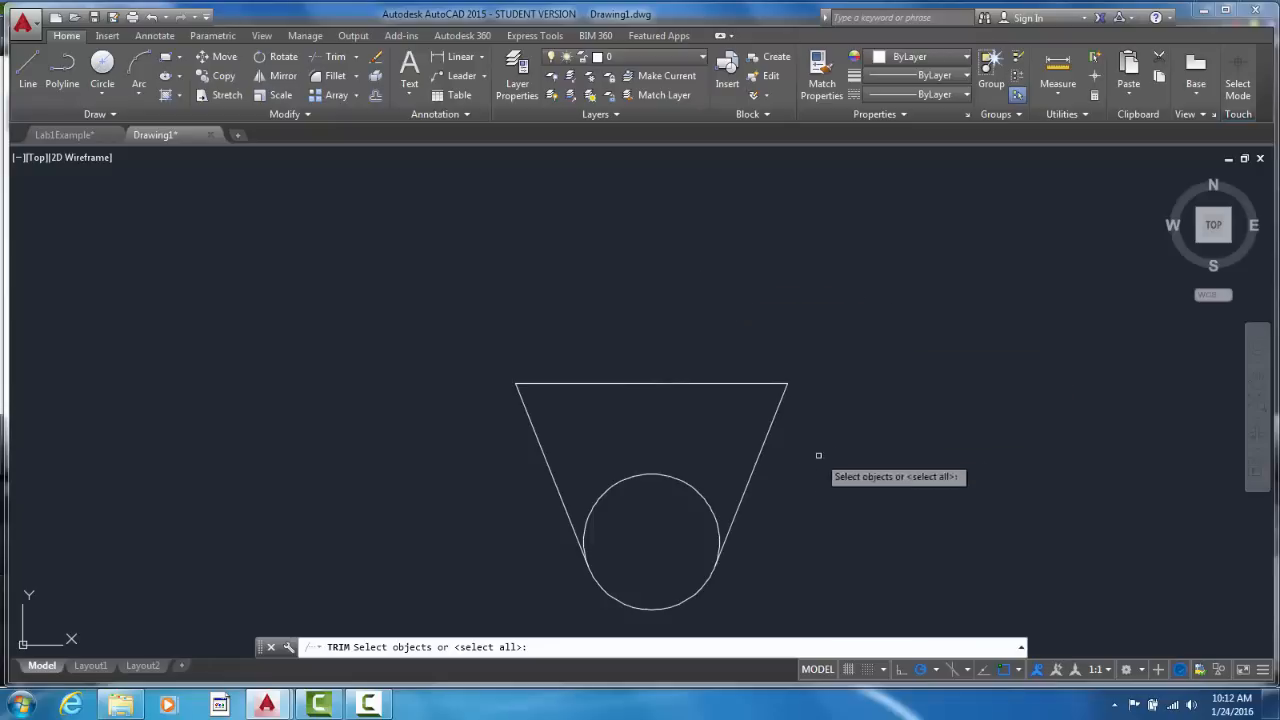
click(757, 463)
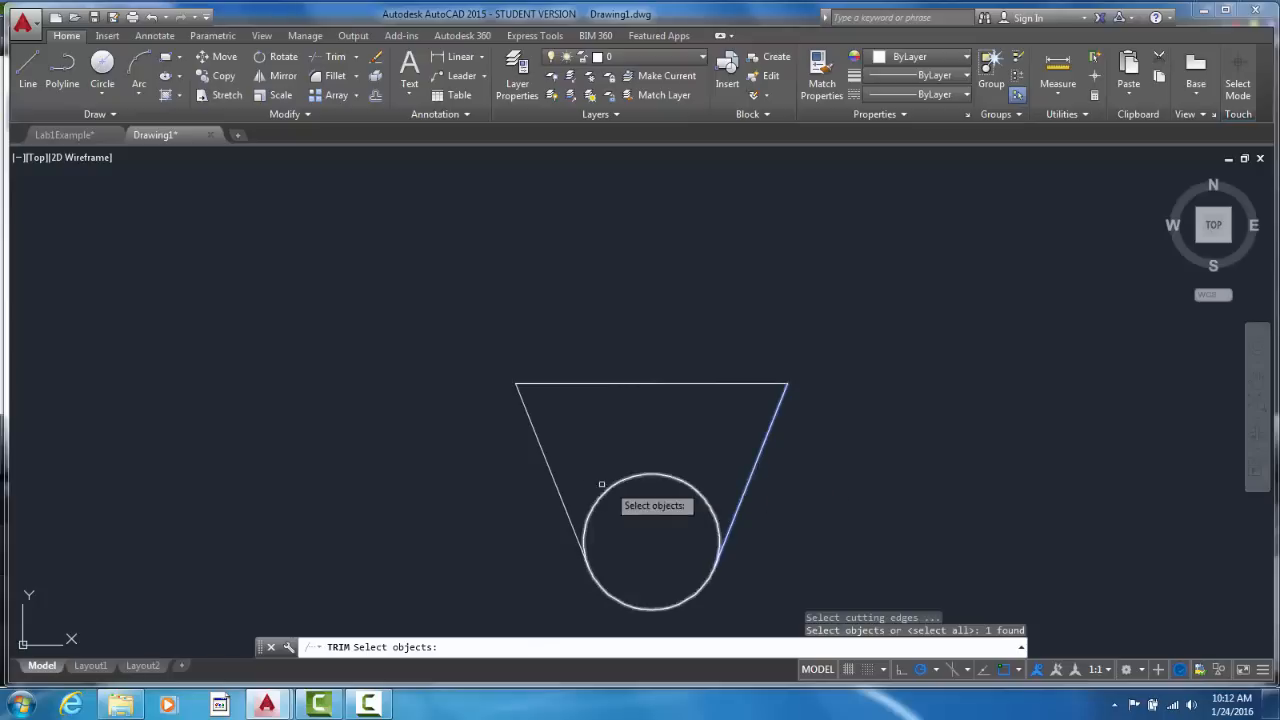
click(559, 492)
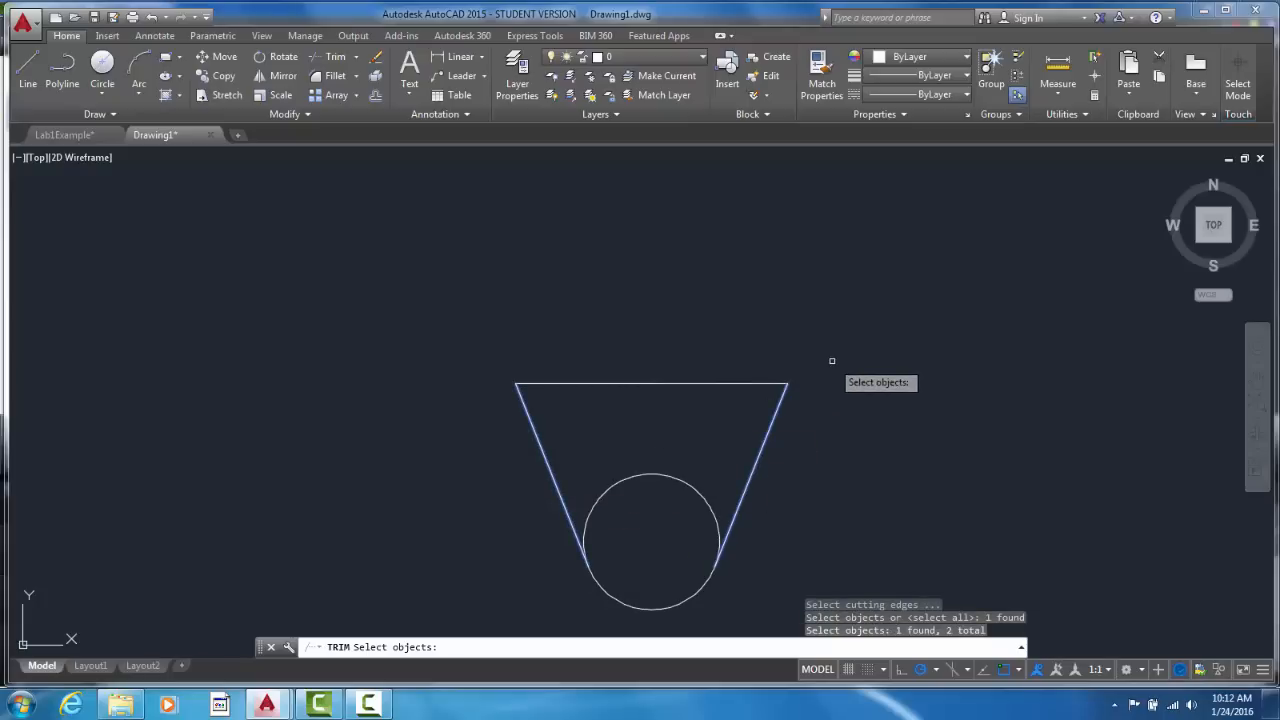
key(Return)
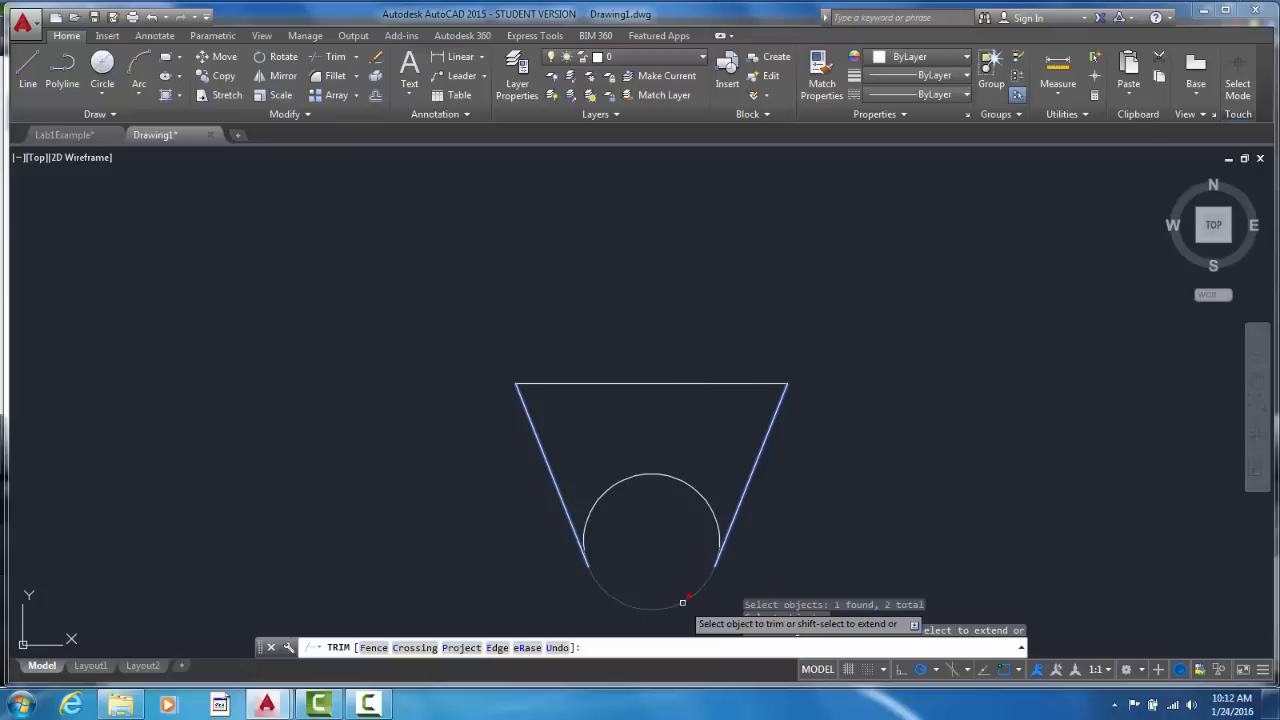
click(692, 487)
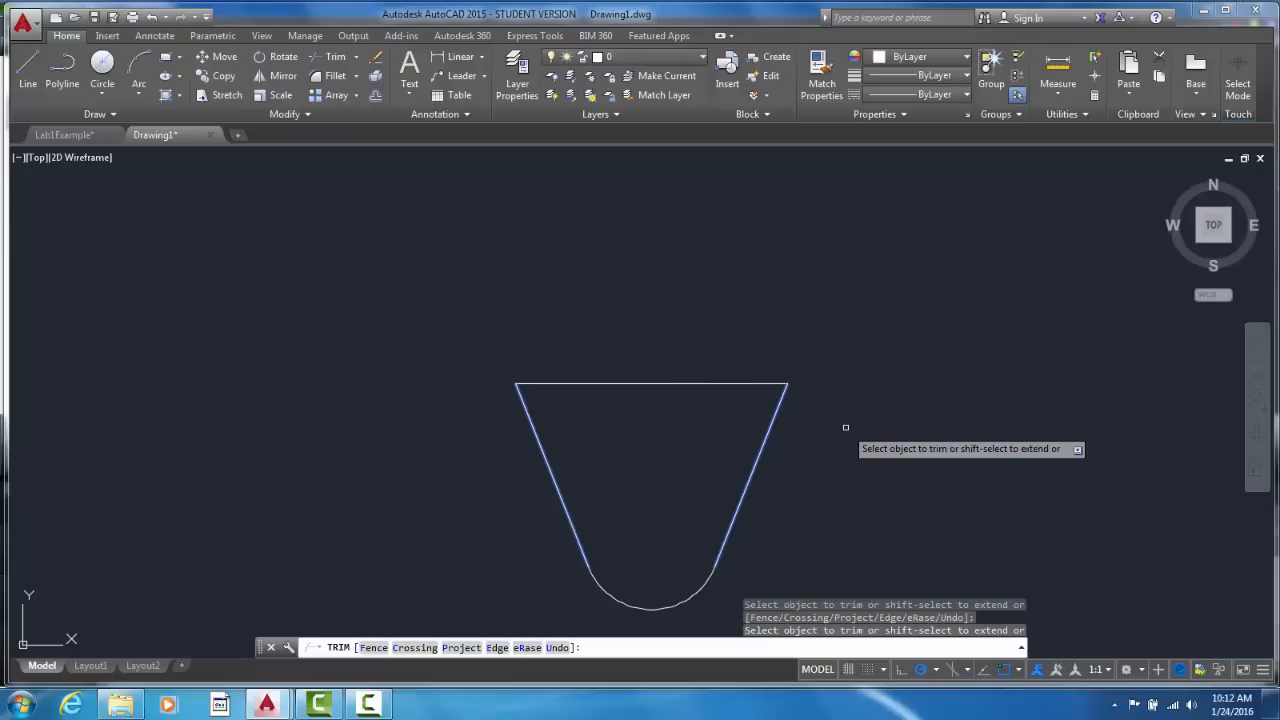
key(Return)
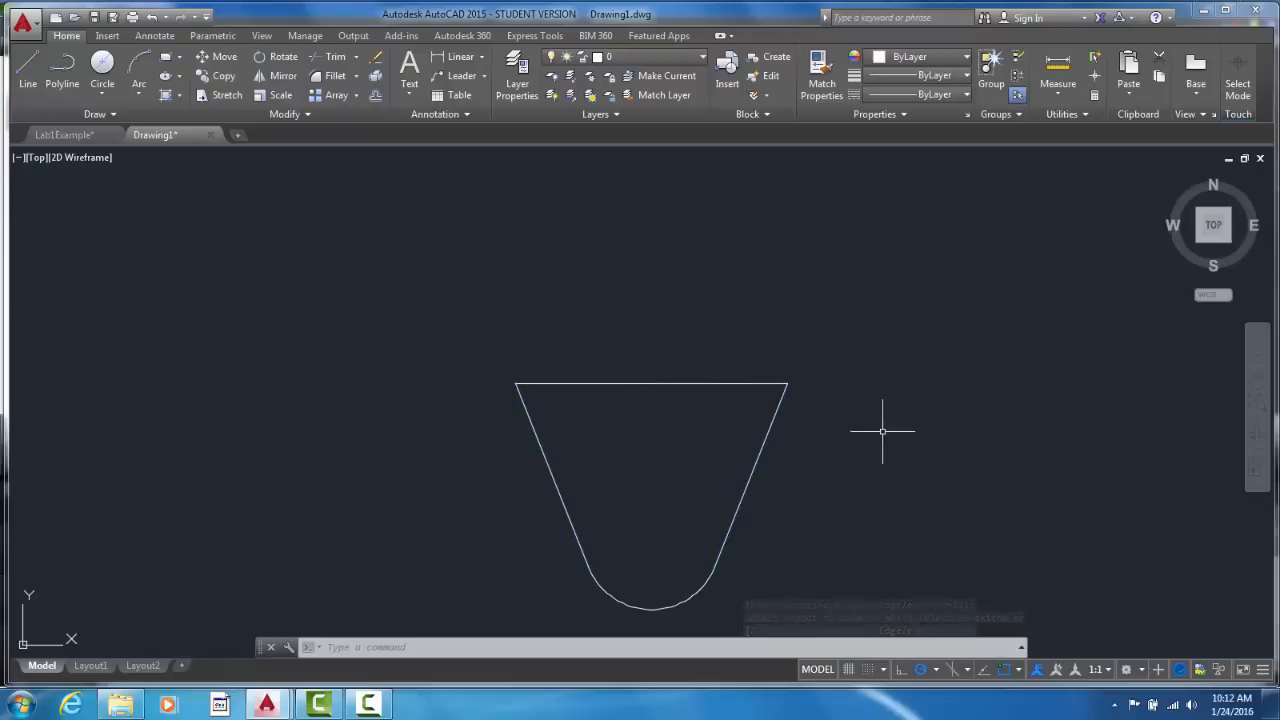
- Draw a circle concentric with the bottom arc, about half the arc's diameter
click(102, 64)
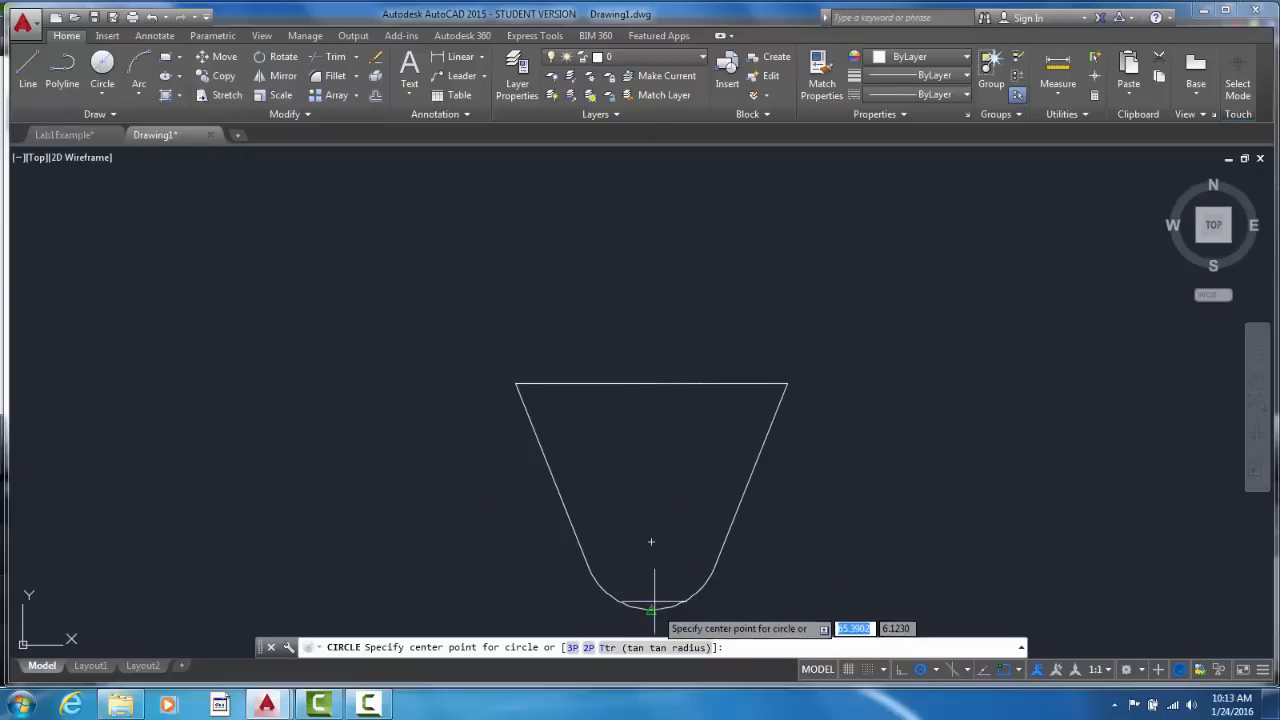
click(650, 540)
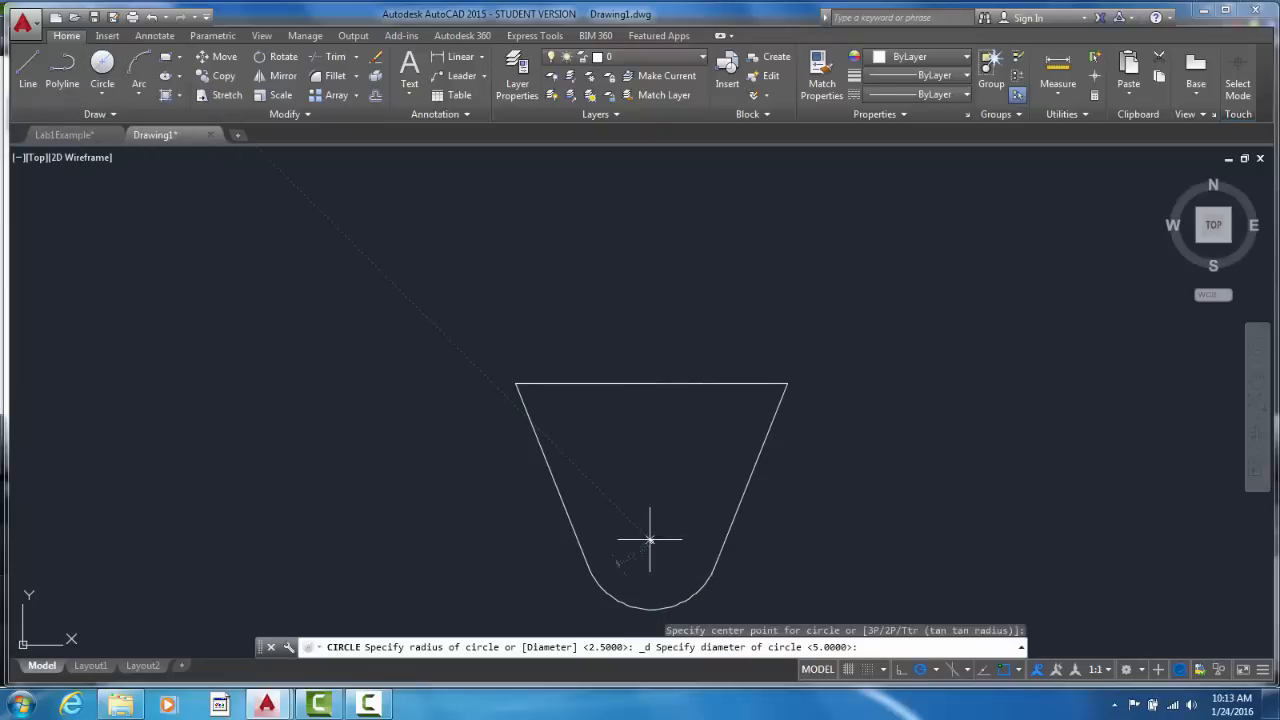
click(697, 590)
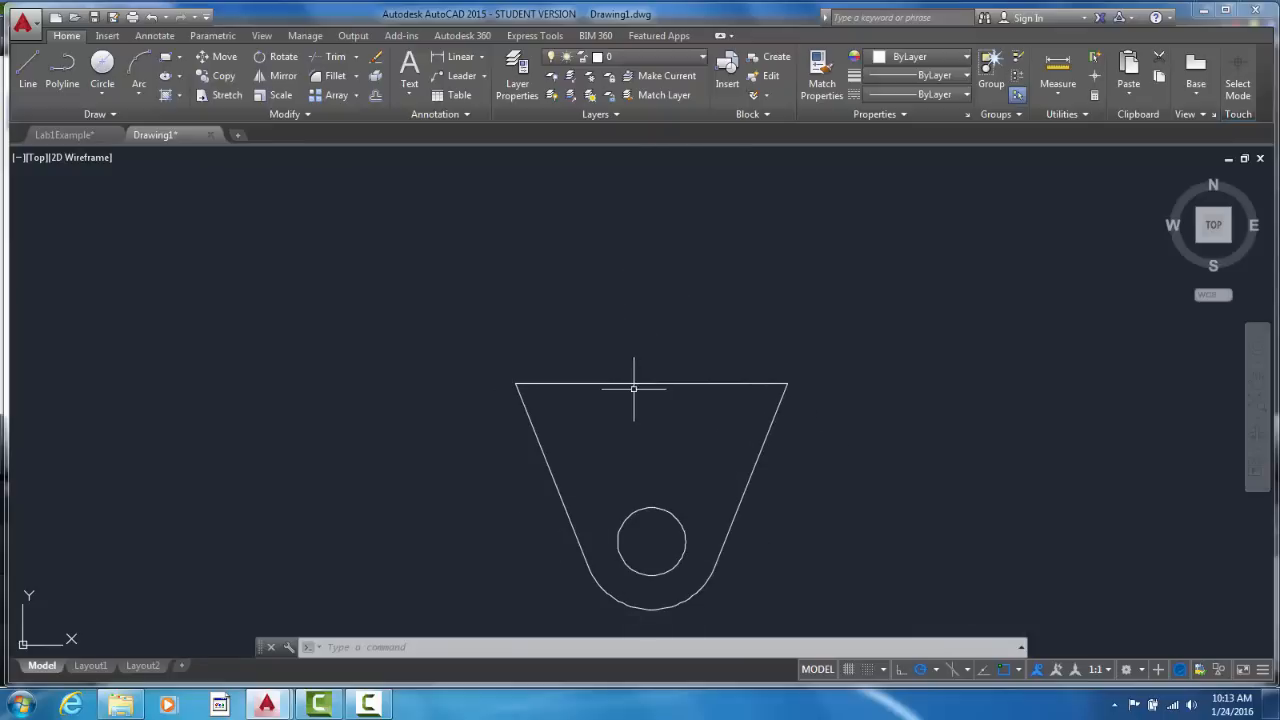
- Mirror the whole outline and its hole about the horizontal top line, keeping the source objects
click(283, 77)
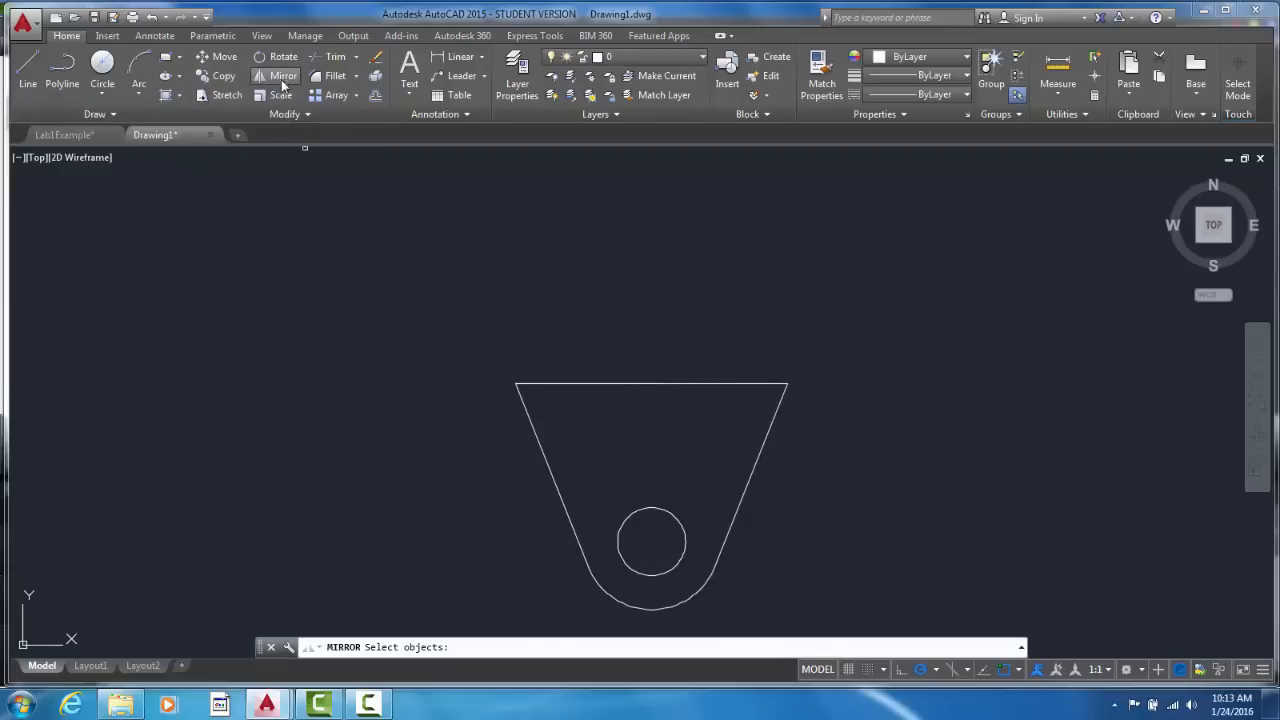
click(473, 344)
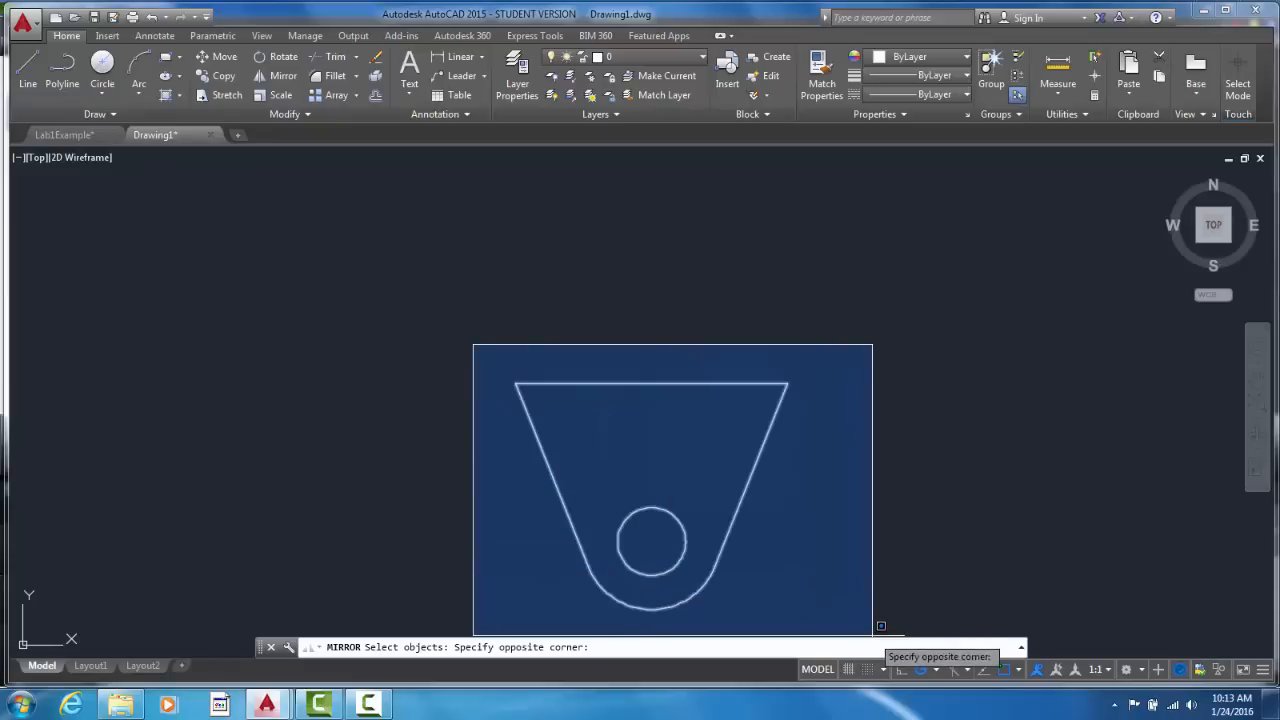
click(878, 619)
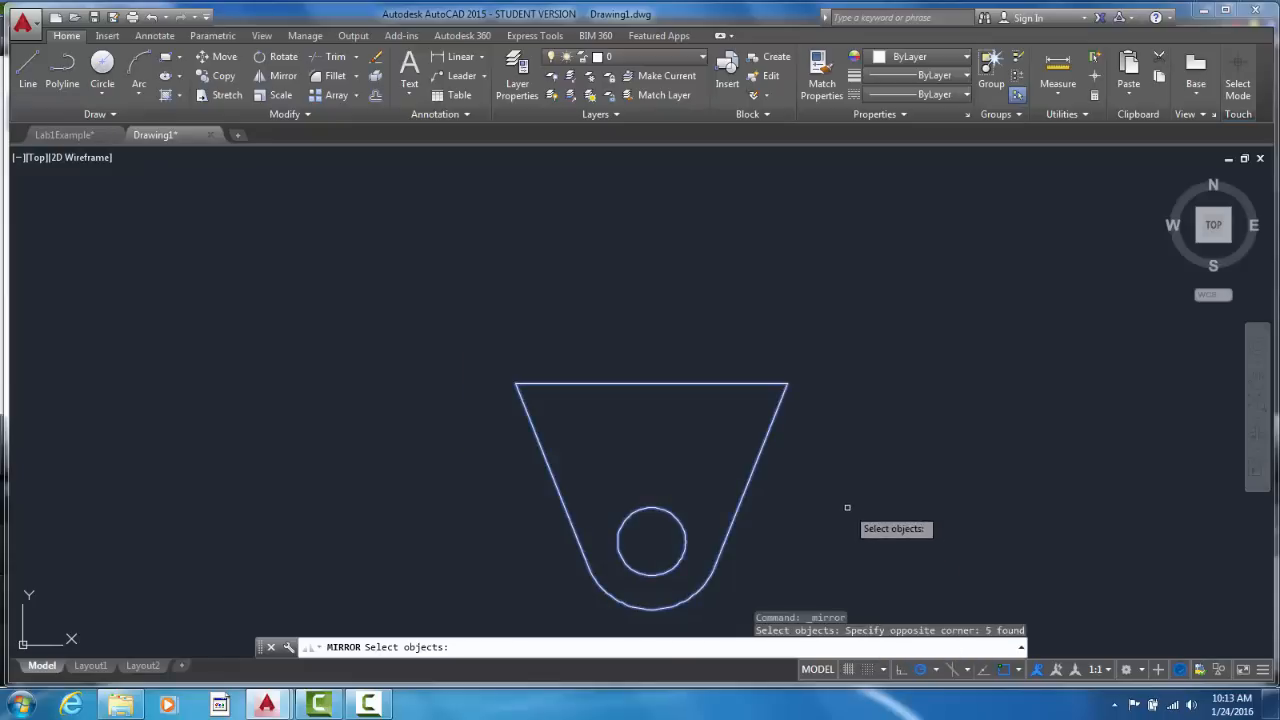
key(Return)
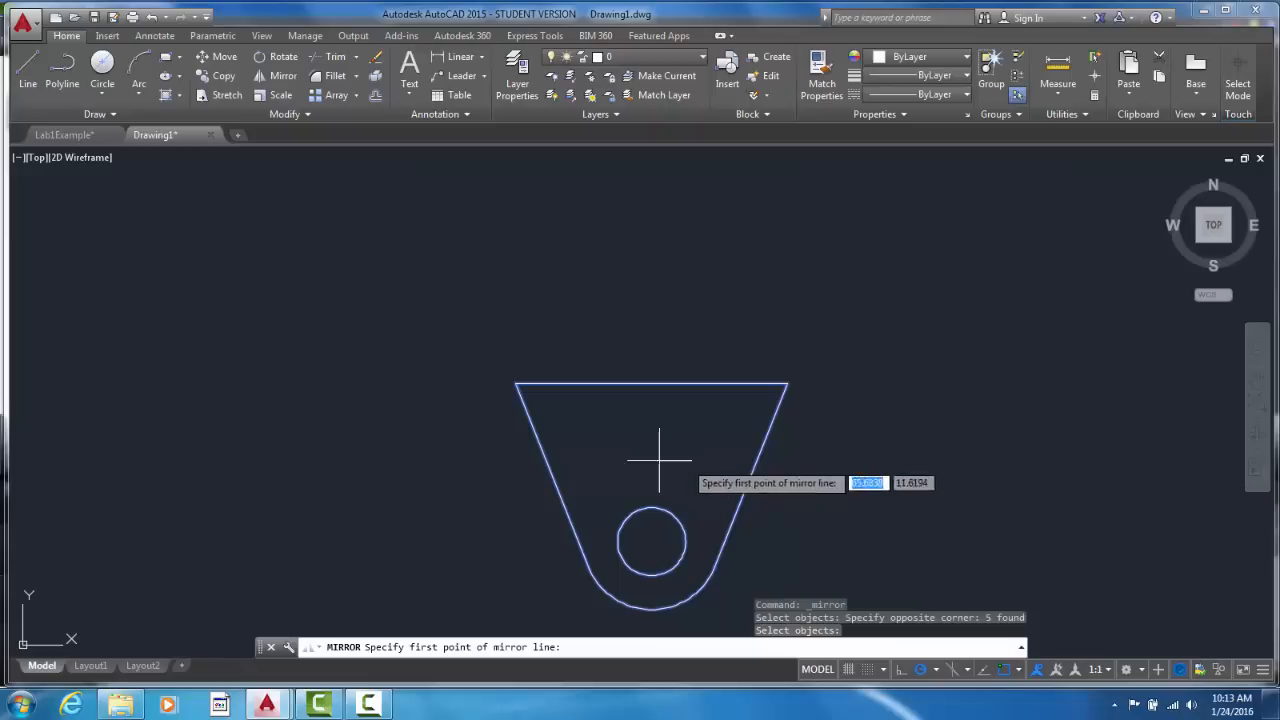
click(515, 383)
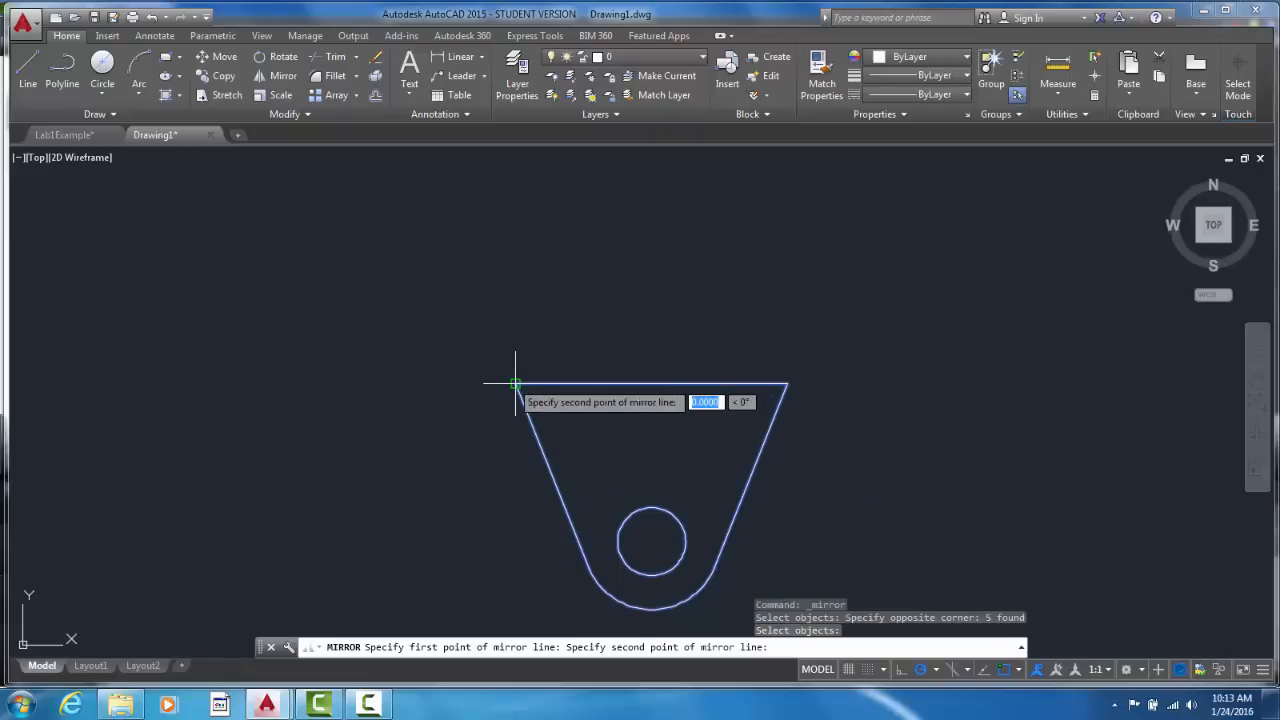
click(787, 383)
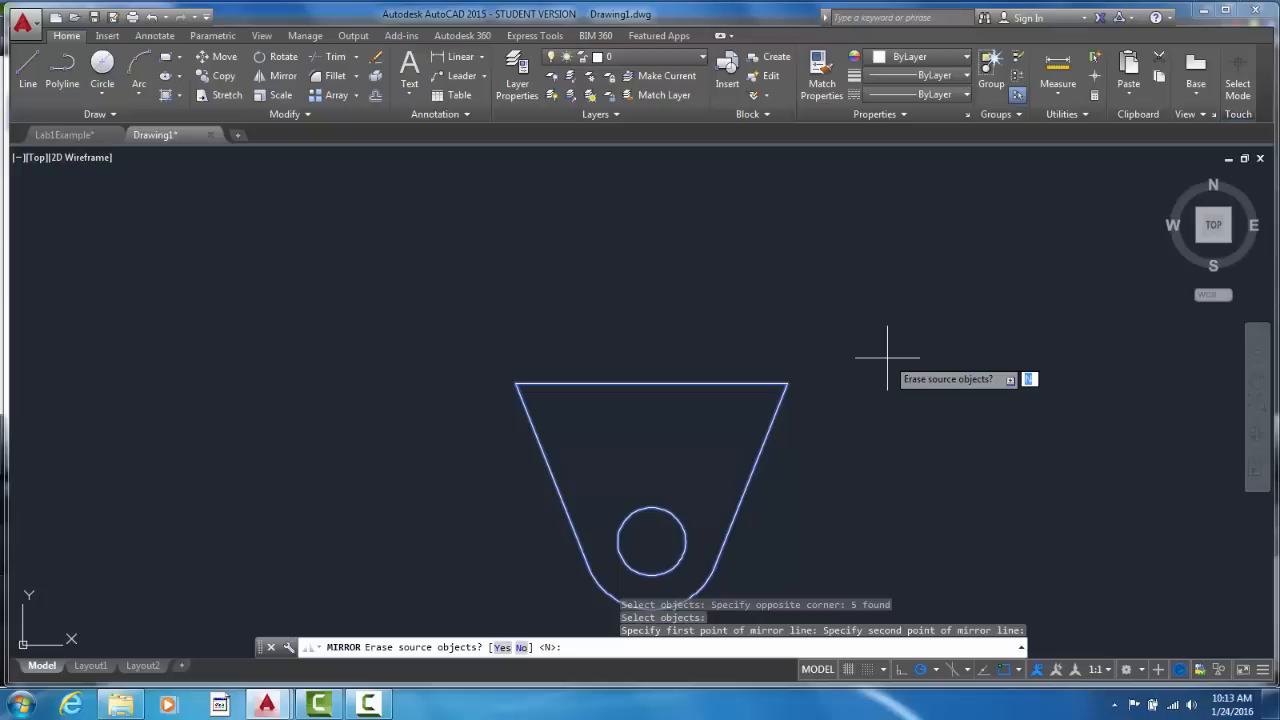
key(Return)
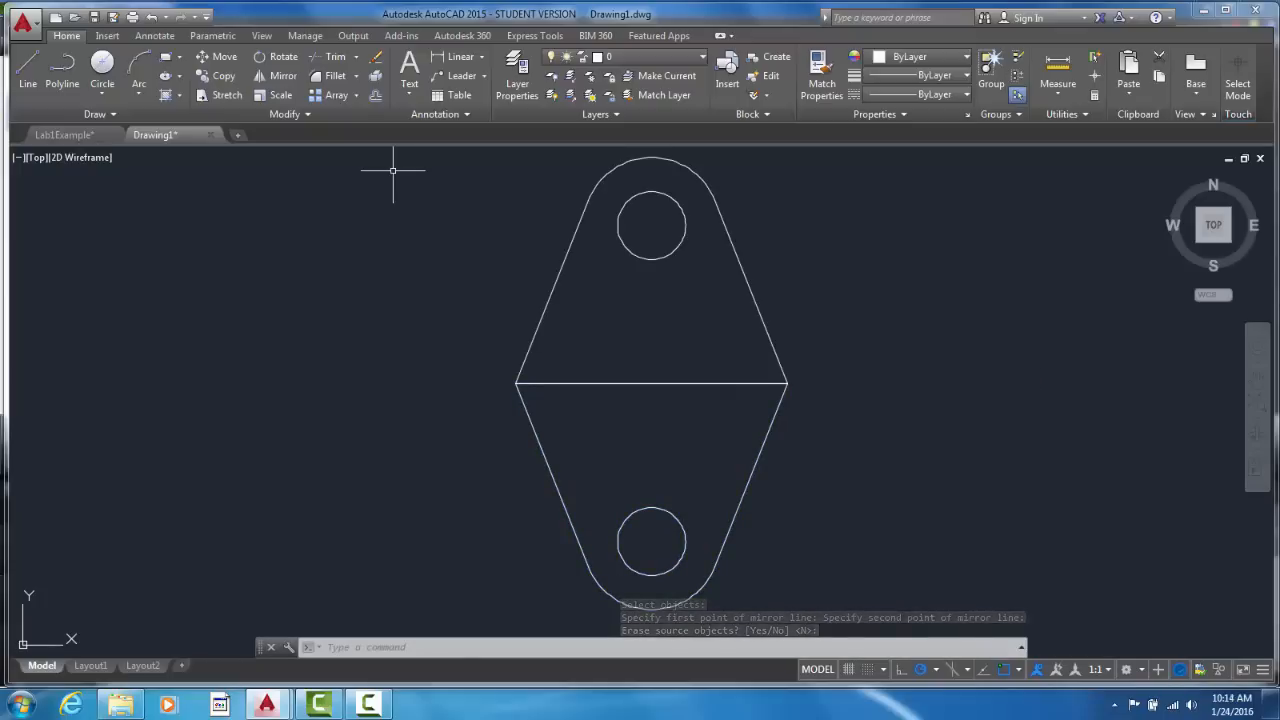
- Fillet the outline's left and right corners, where the upper and lower slanted lines meet, with a radius of 2
click(331, 82)
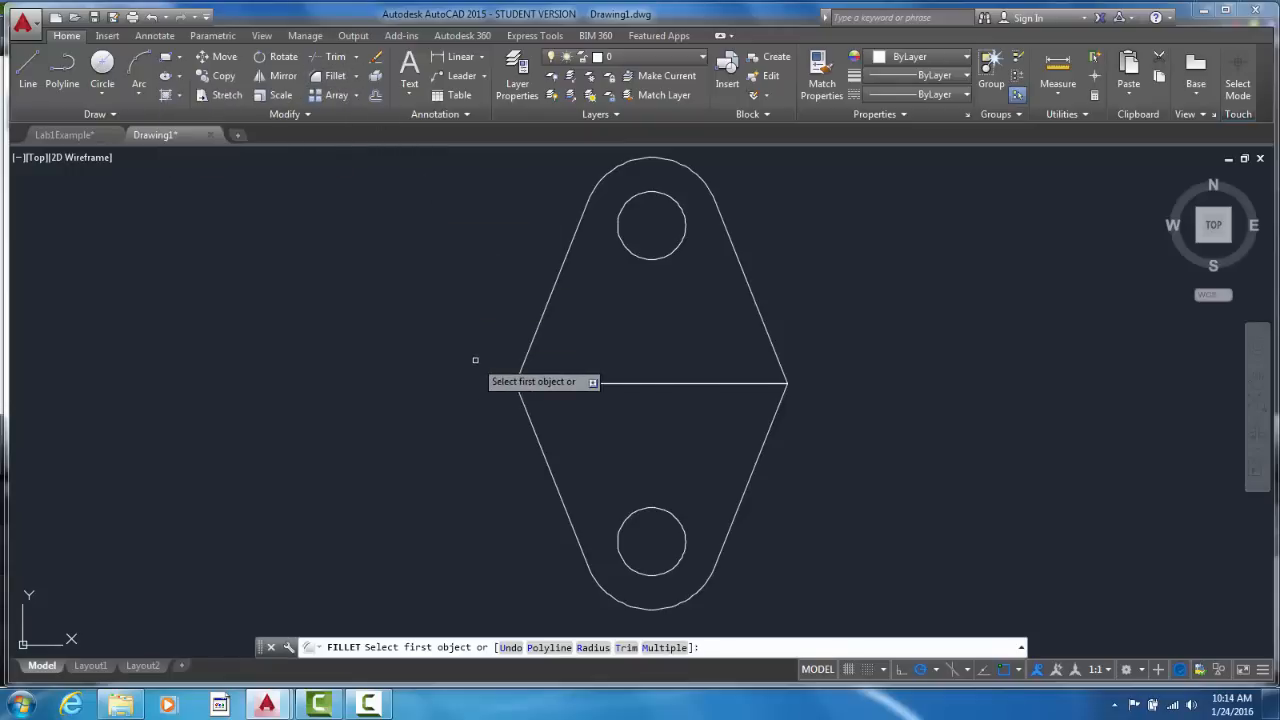
text(r)
key(Return)
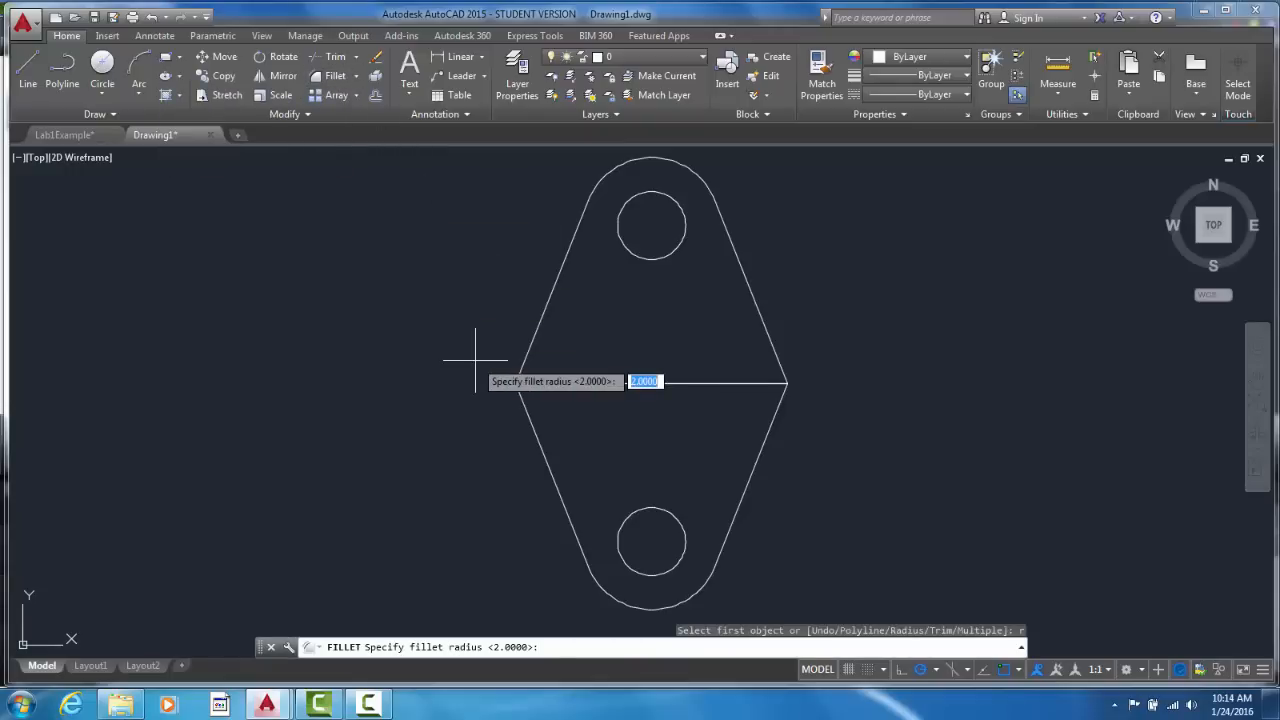
key(Return)
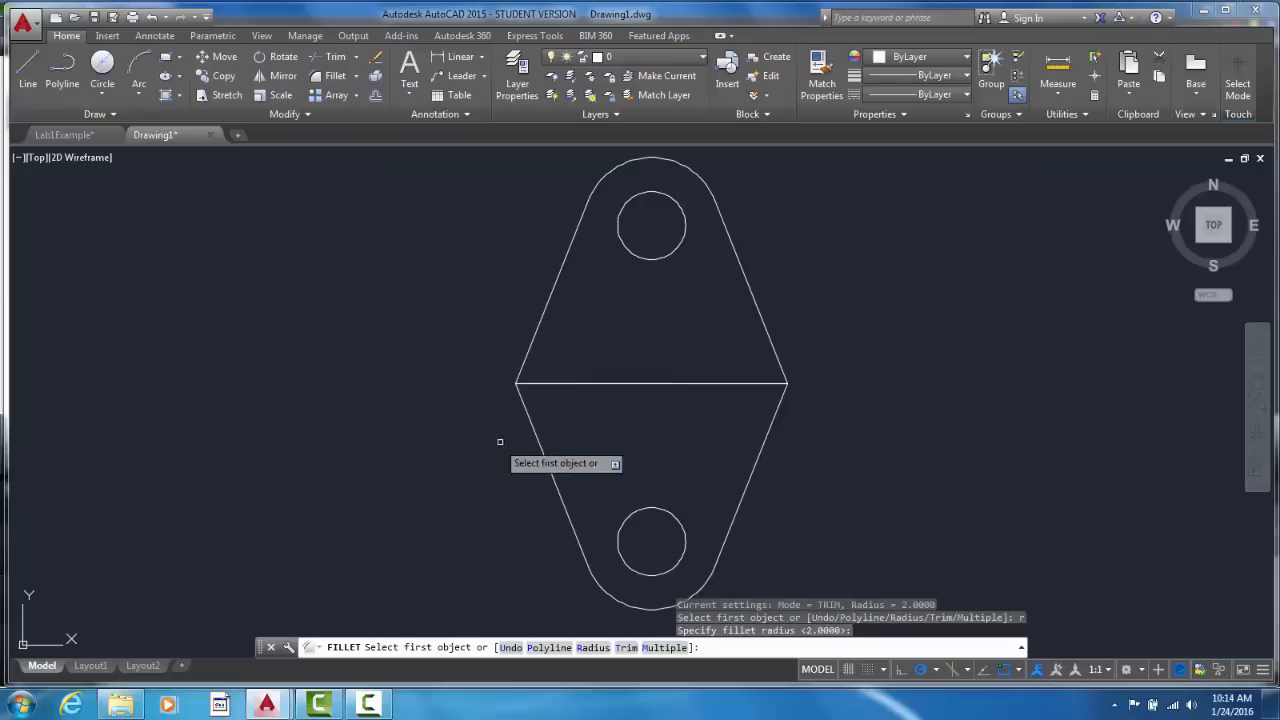
click(542, 450)
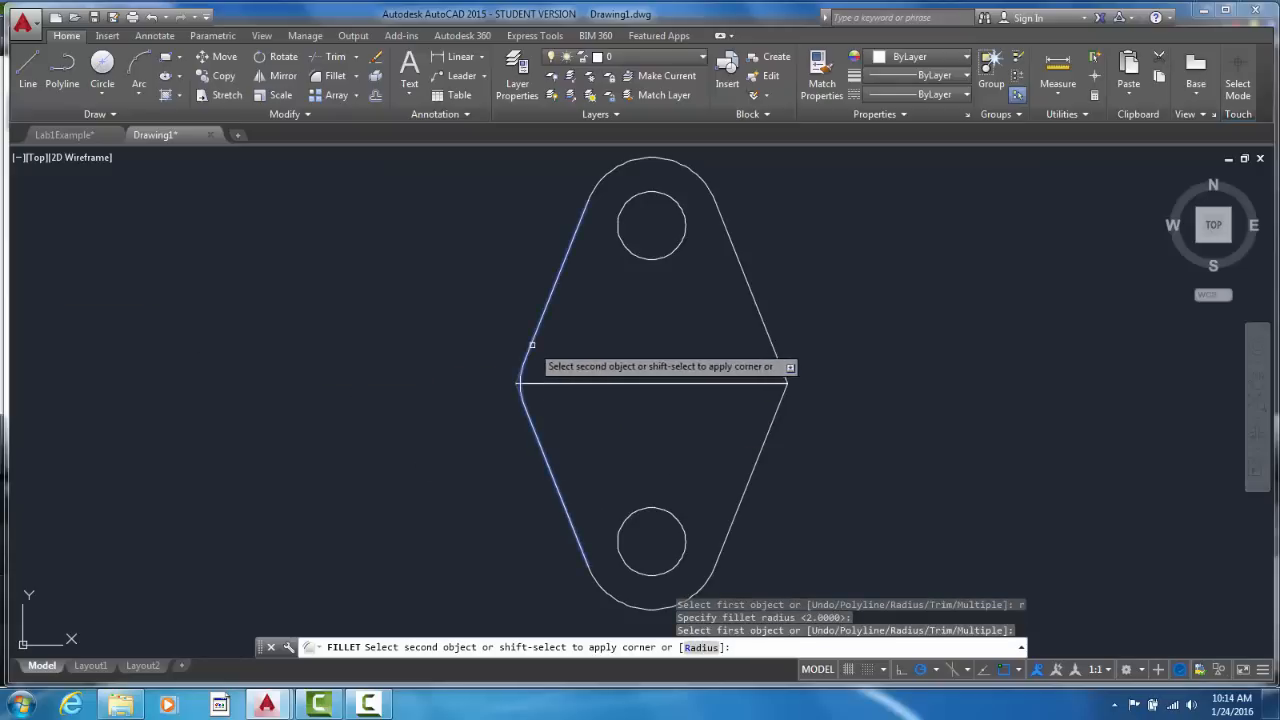
click(528, 365)
key(Return)
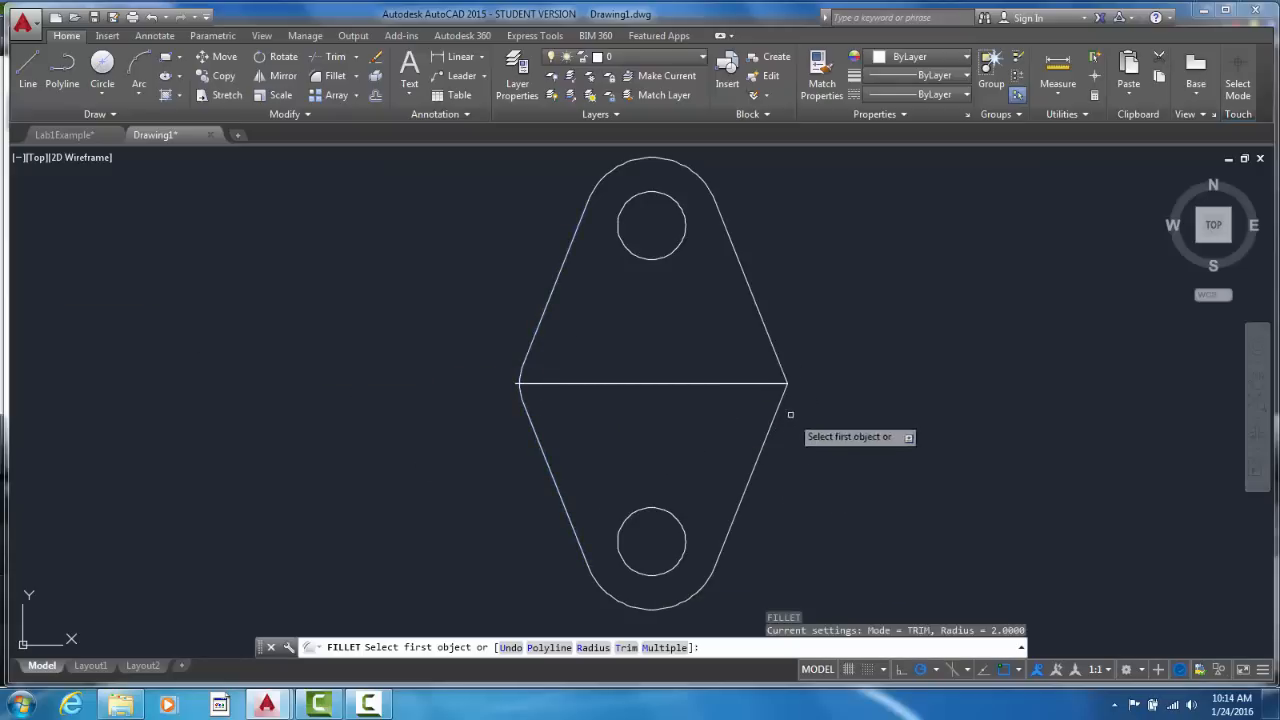
click(773, 416)
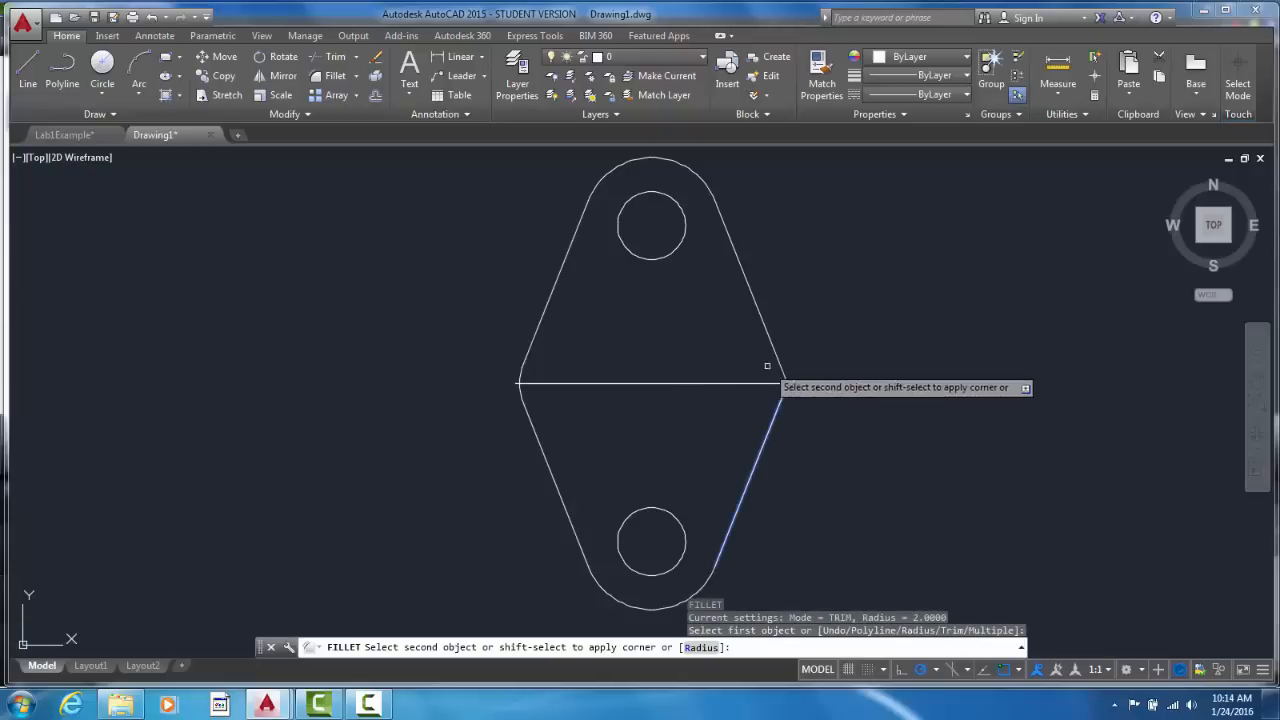
click(773, 354)
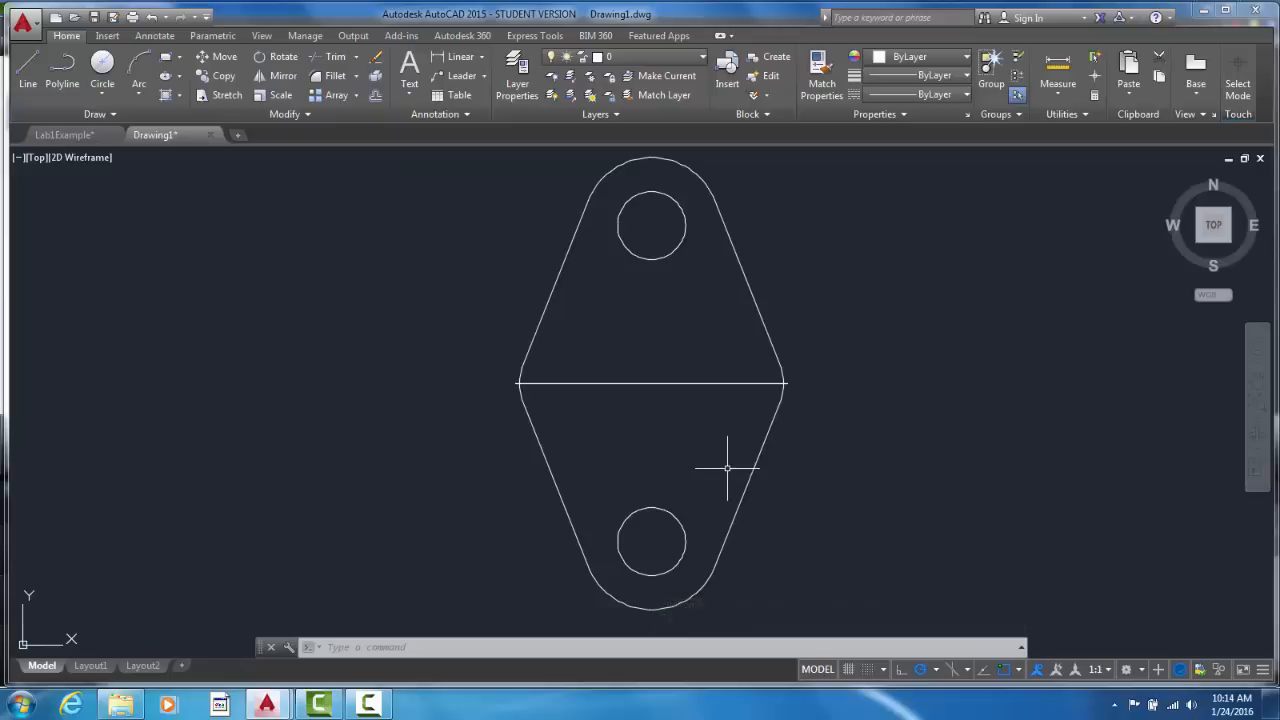
scroll(741, 451, down, 3)
scroll(737, 443, up, 3)
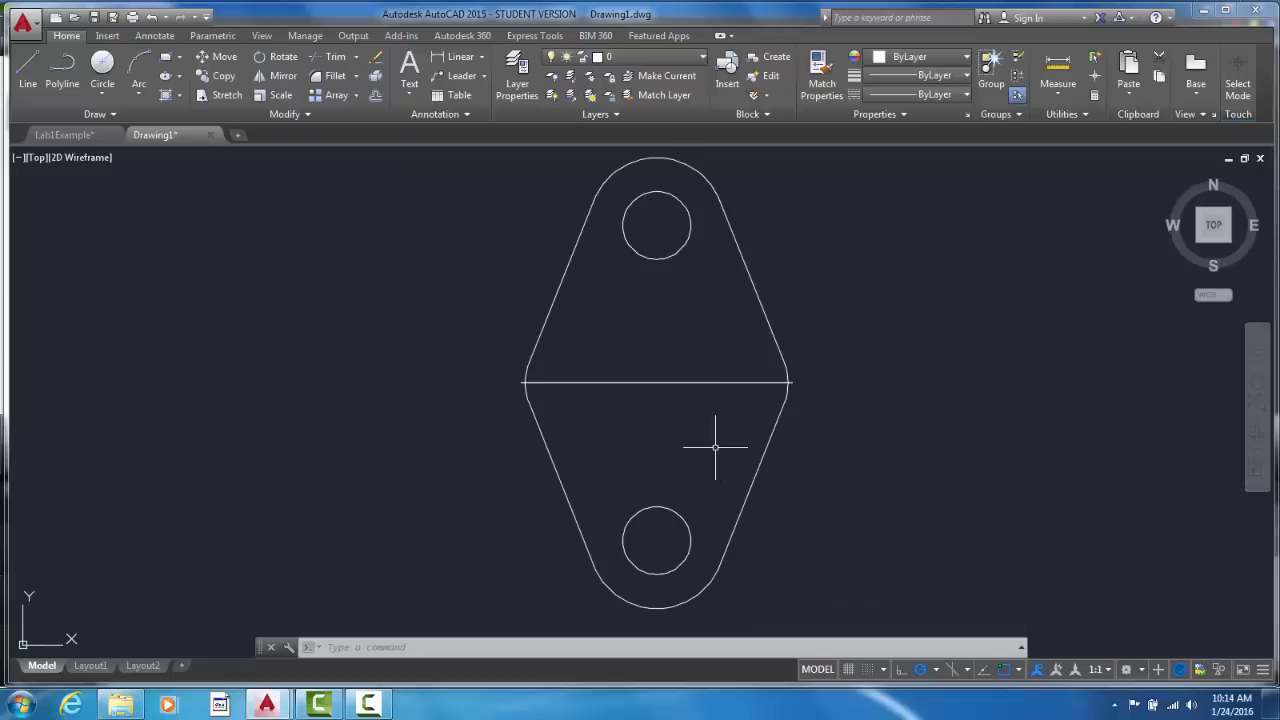
scroll(846, 331, up, 2)
middle_drag(866, 331, 840, 337)
scroll(881, 352, down, 2)
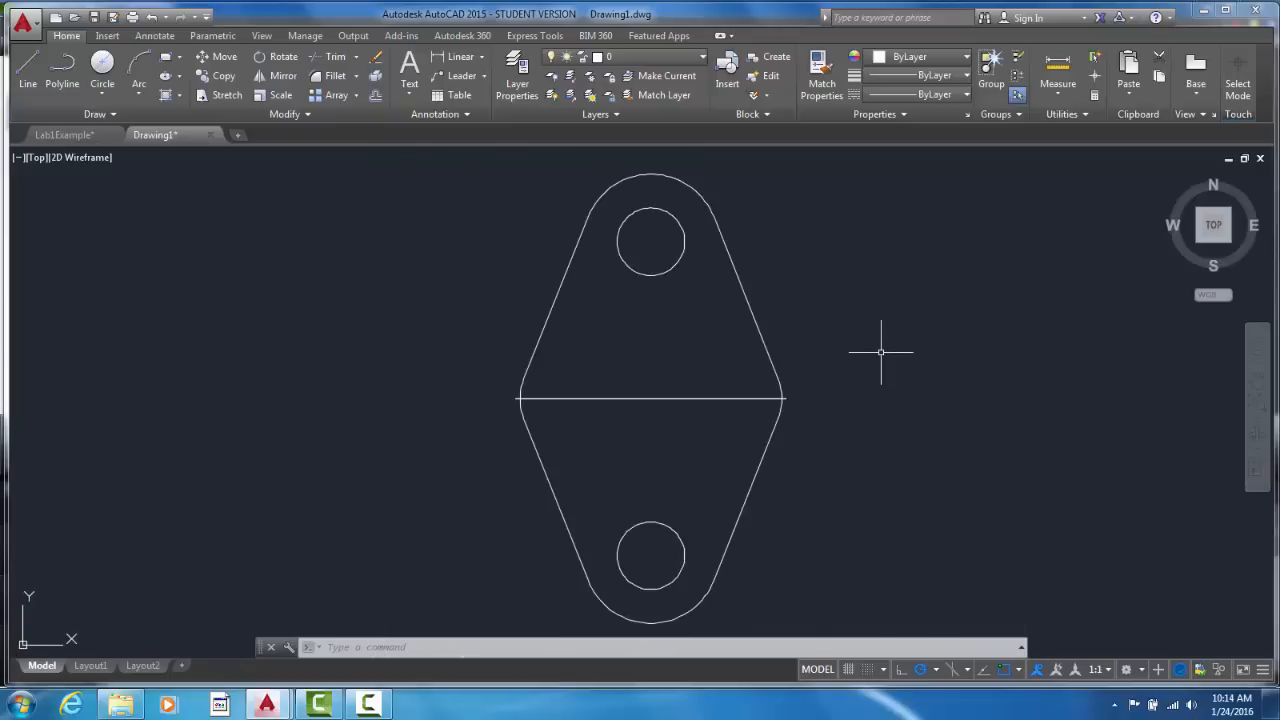
scroll(870, 355, down, 2)
scroll(845, 354, up, 2)
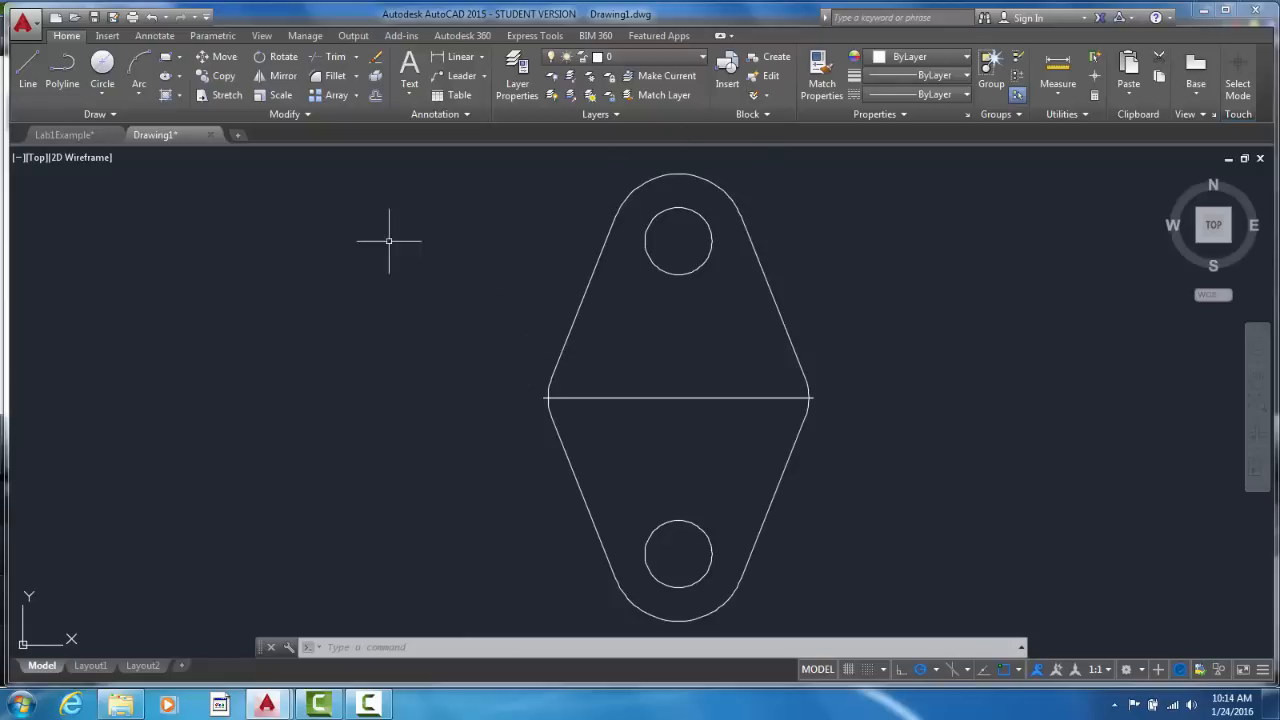
- Offset the upper-right slanted line, the top arc and the upper-left slanted line outward by 0.25
click(376, 96)
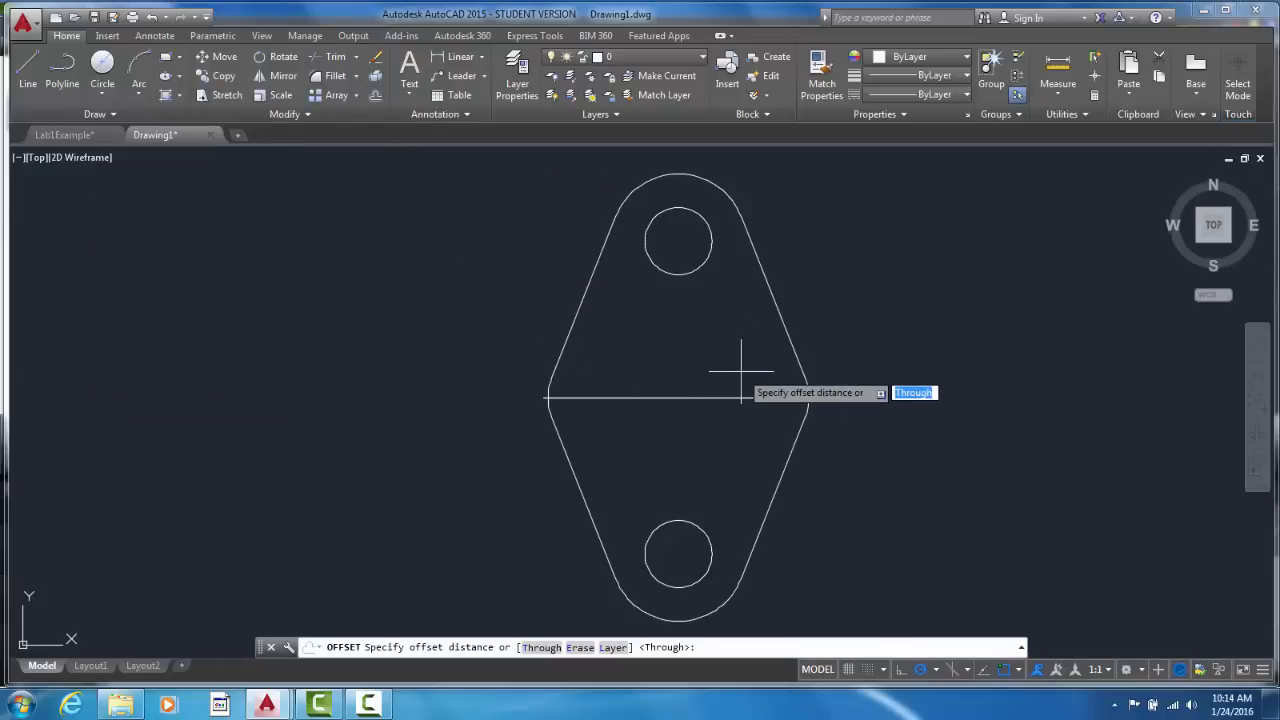
text(1)
key(Return)
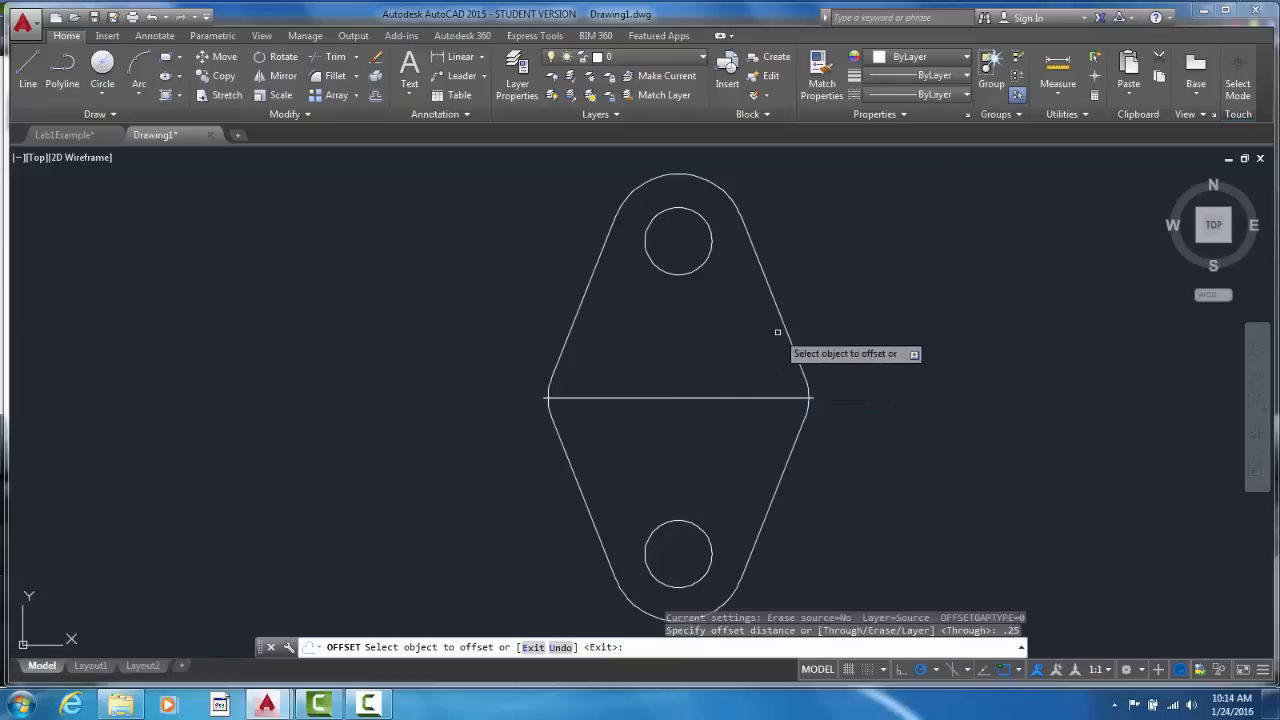
click(786, 327)
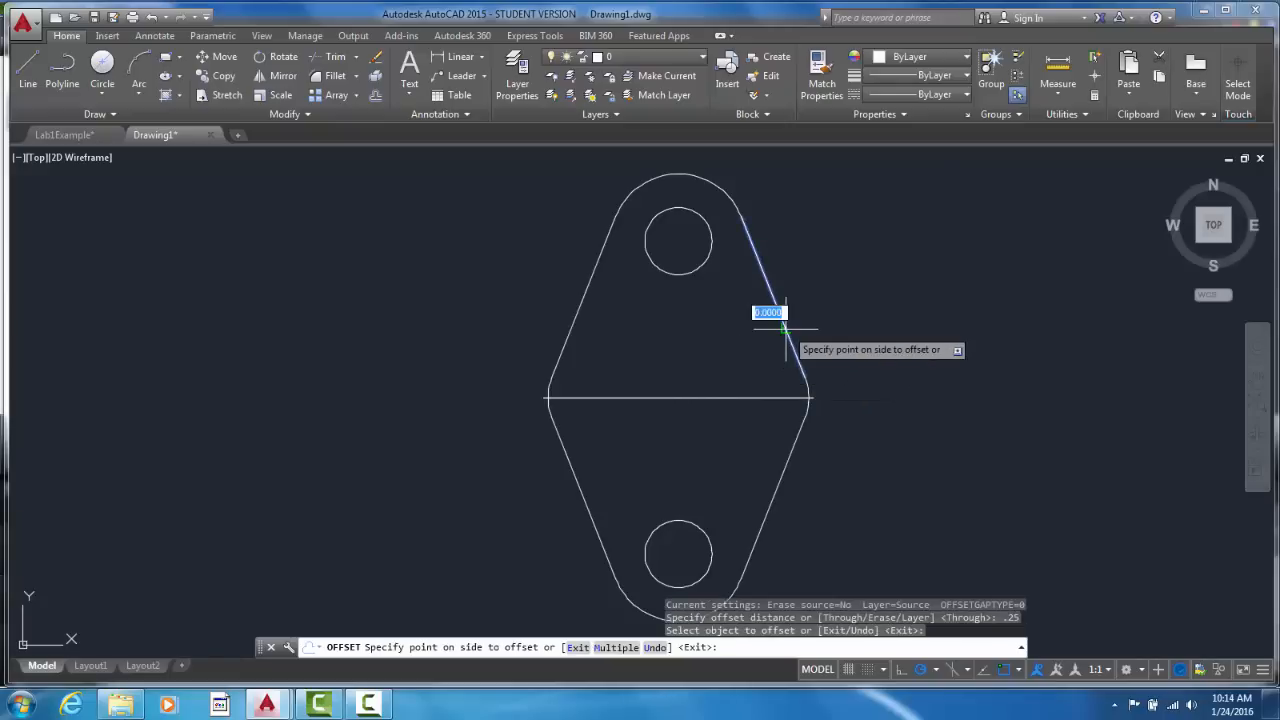
click(840, 300)
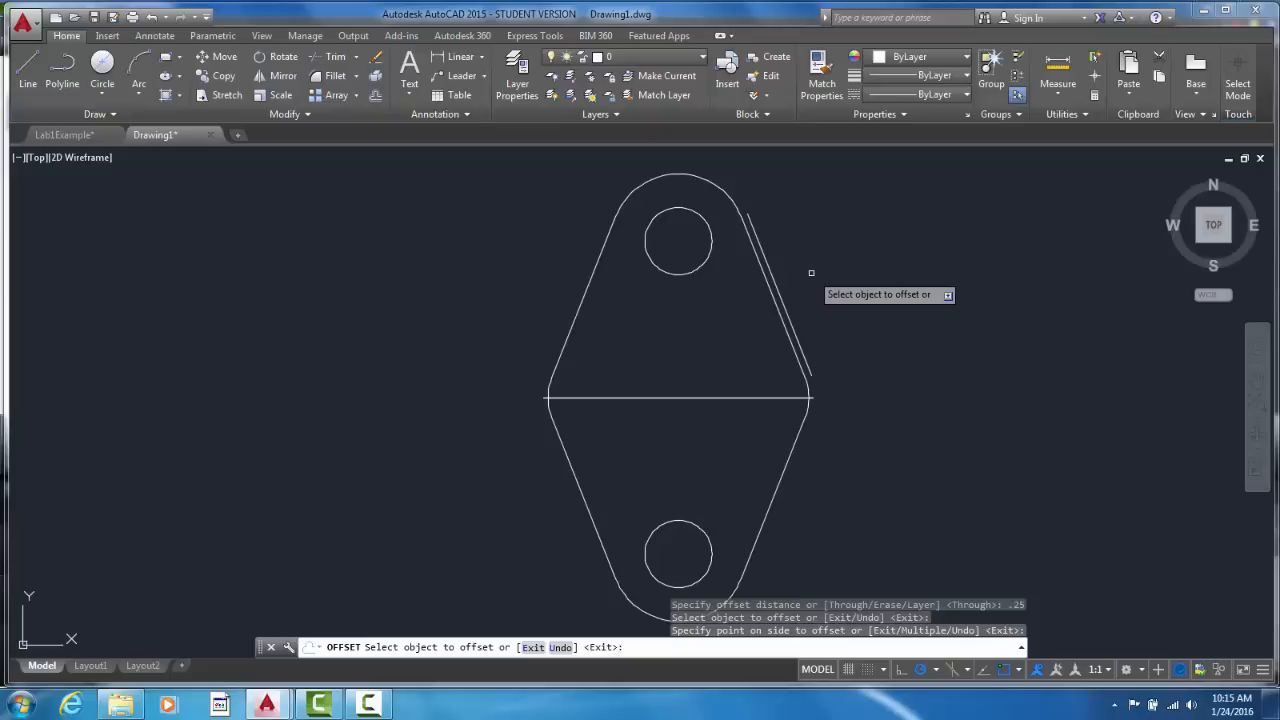
click(735, 201)
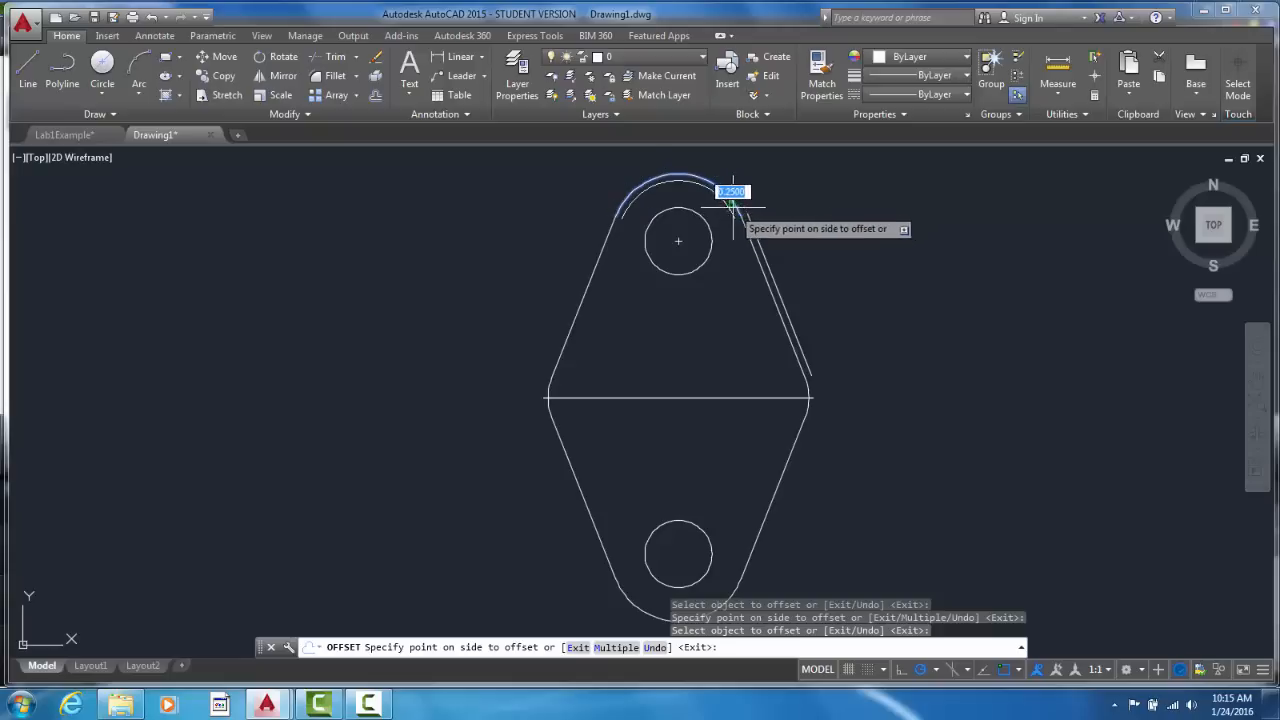
click(758, 190)
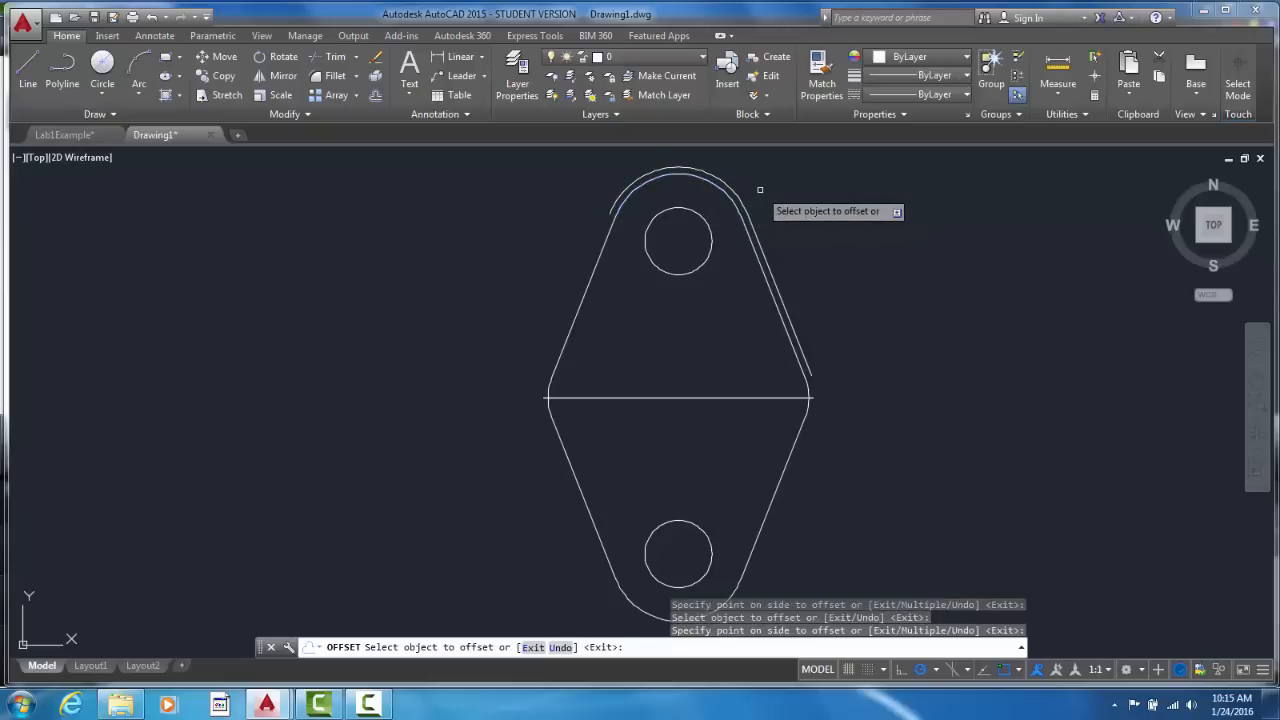
click(599, 255)
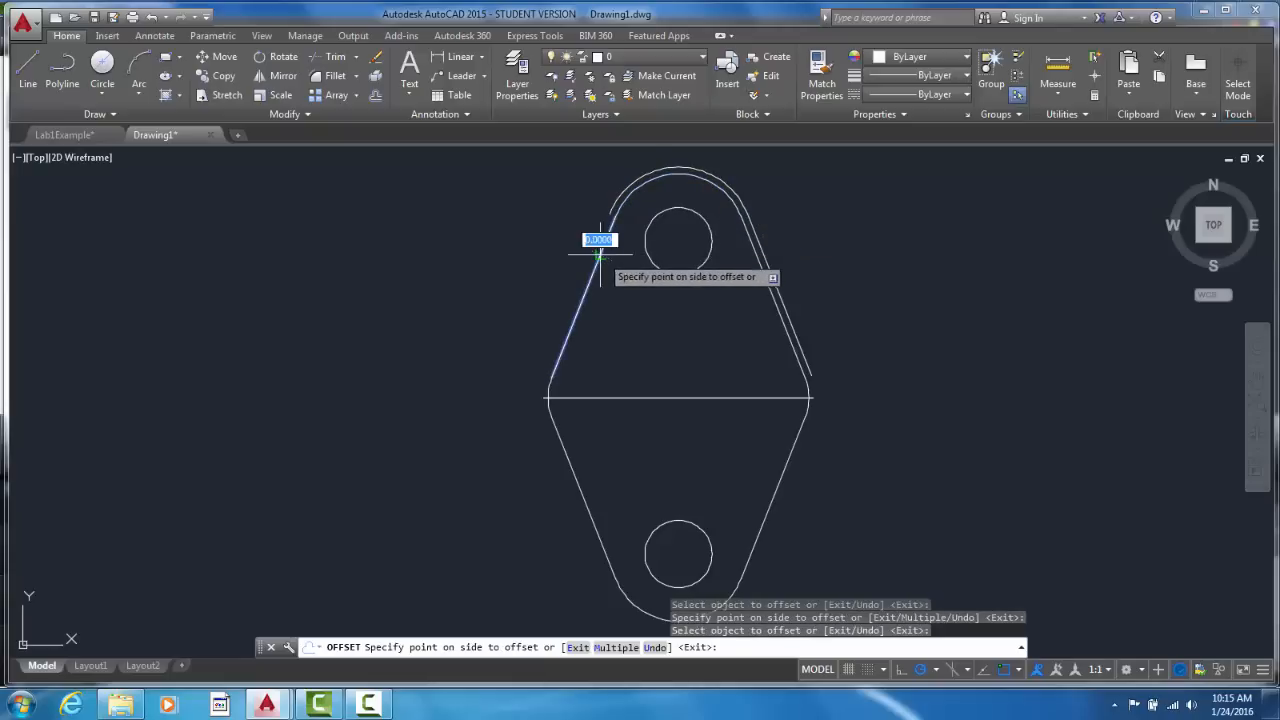
click(546, 270)
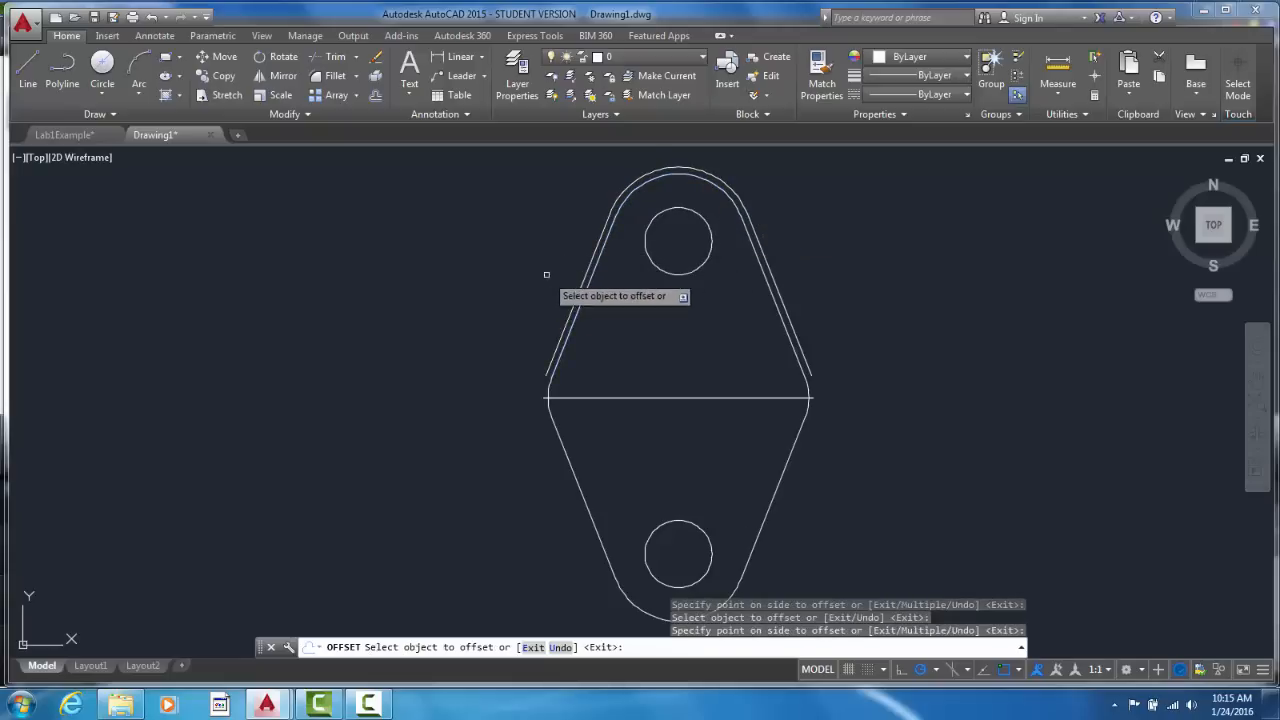
- Offset the left fillet arc, the lower-left slanted line and the bottom arc outward by the same distance
click(546, 396)
click(532, 428)
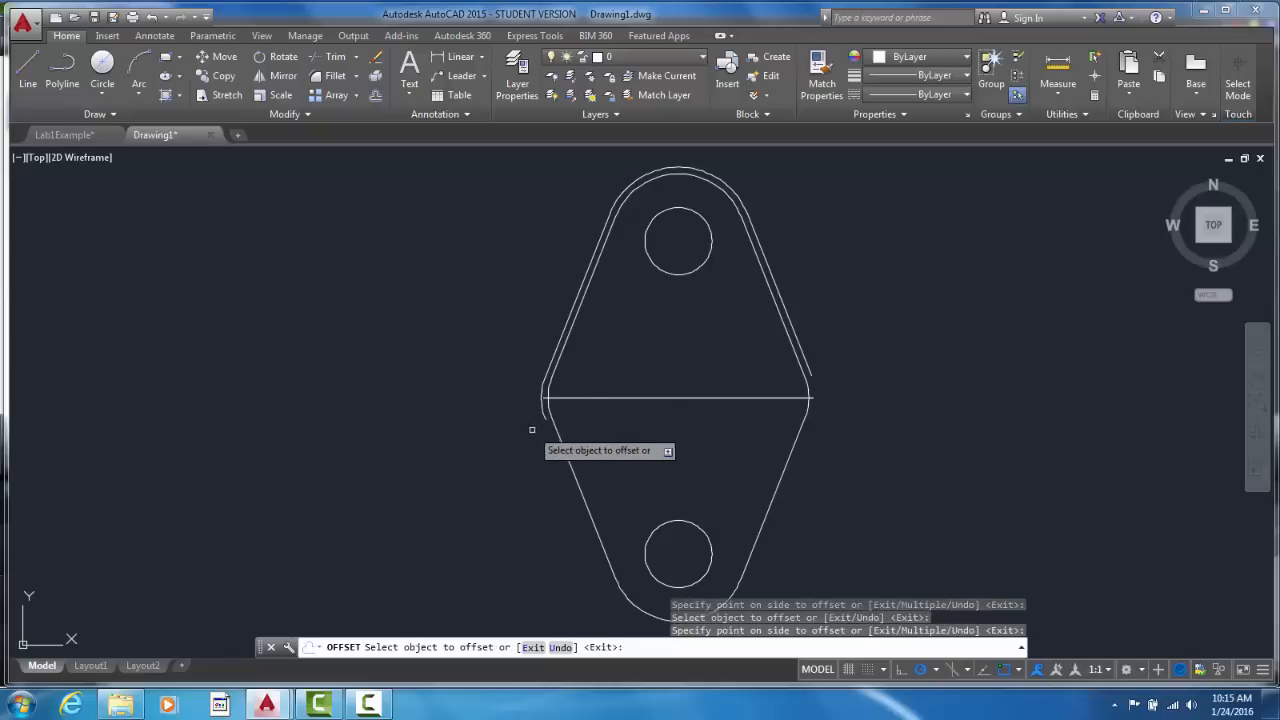
click(579, 490)
click(531, 503)
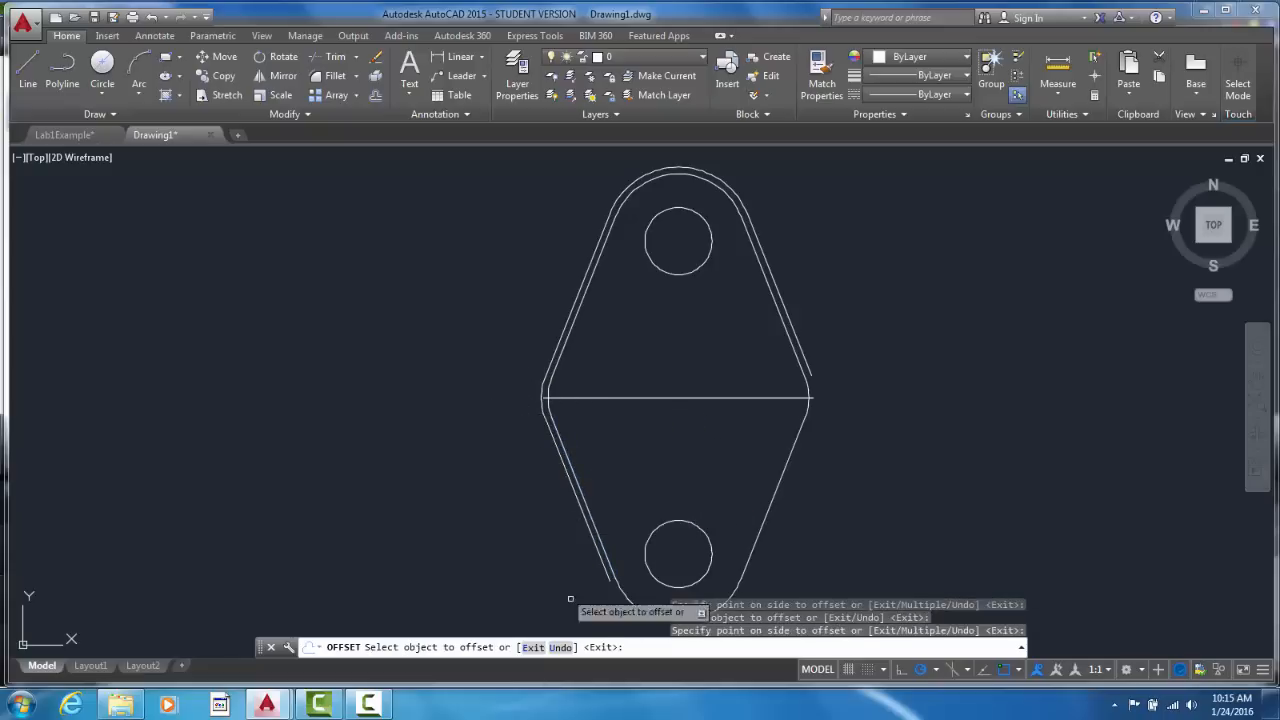
click(620, 598)
click(607, 624)
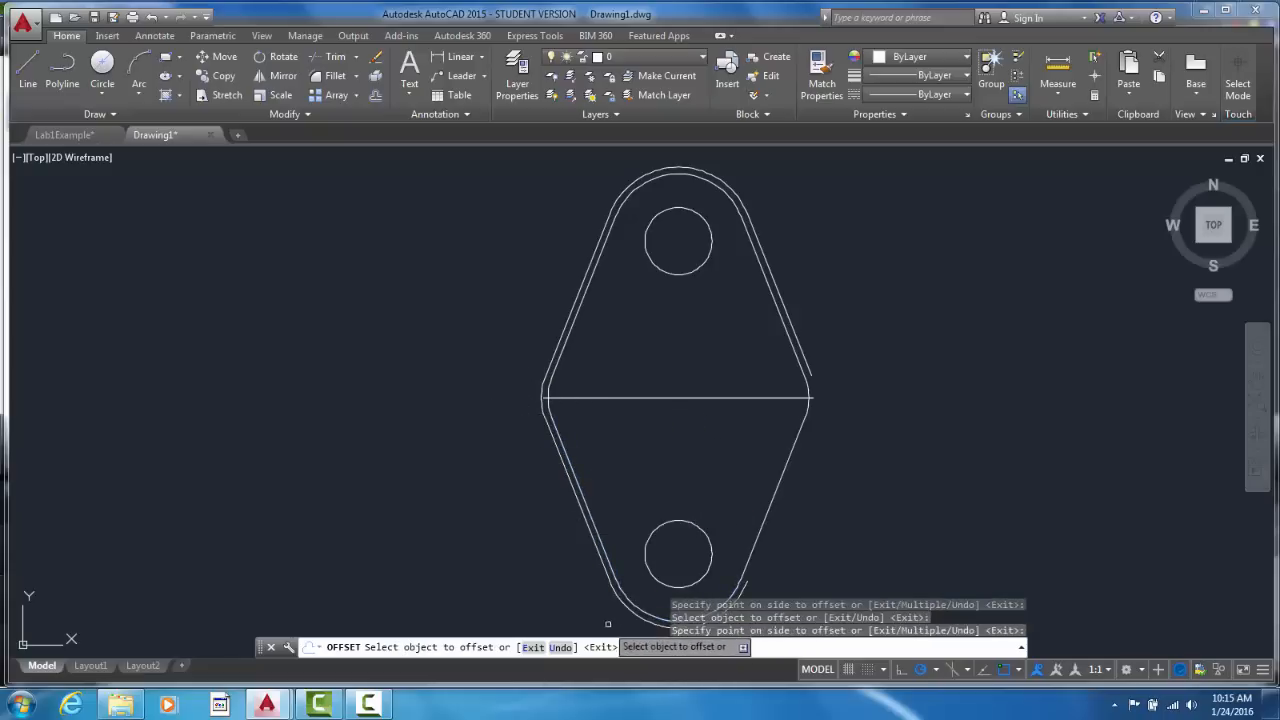
- Offset the lower-right slanted line and the right fillet arc outward to close the outer outline, ending the Offset command
click(765, 530)
click(786, 532)
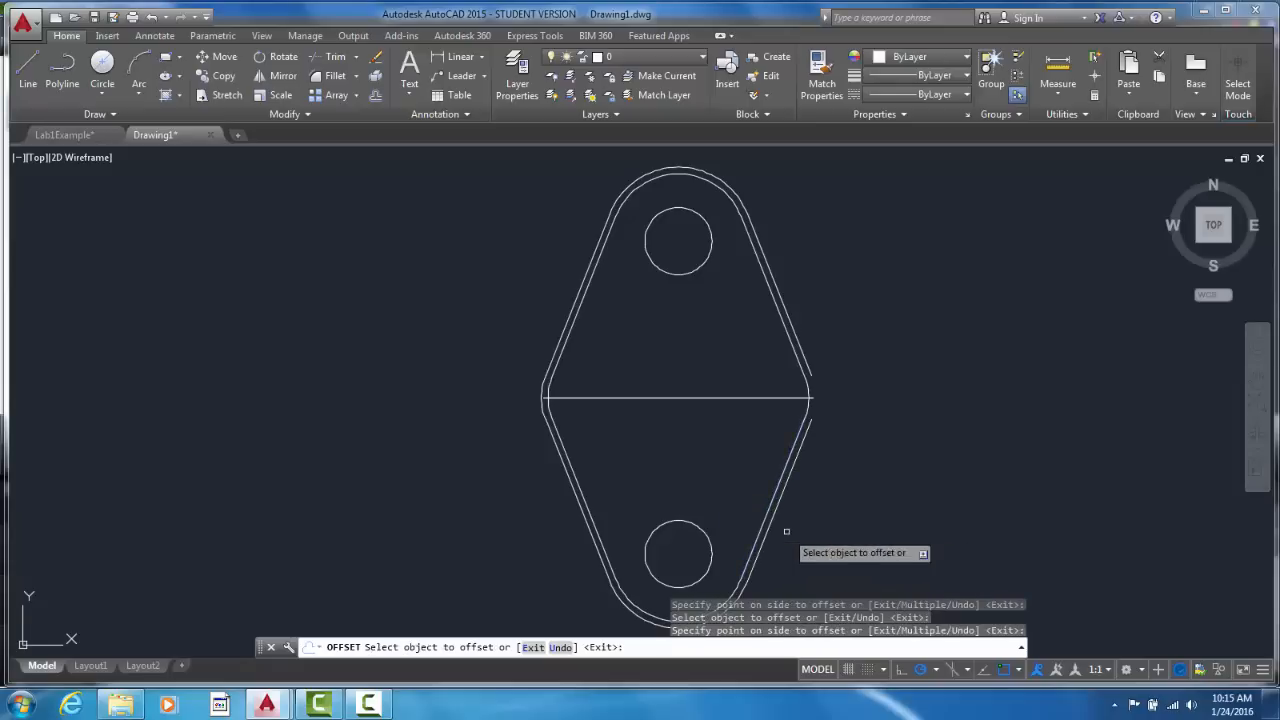
click(808, 390)
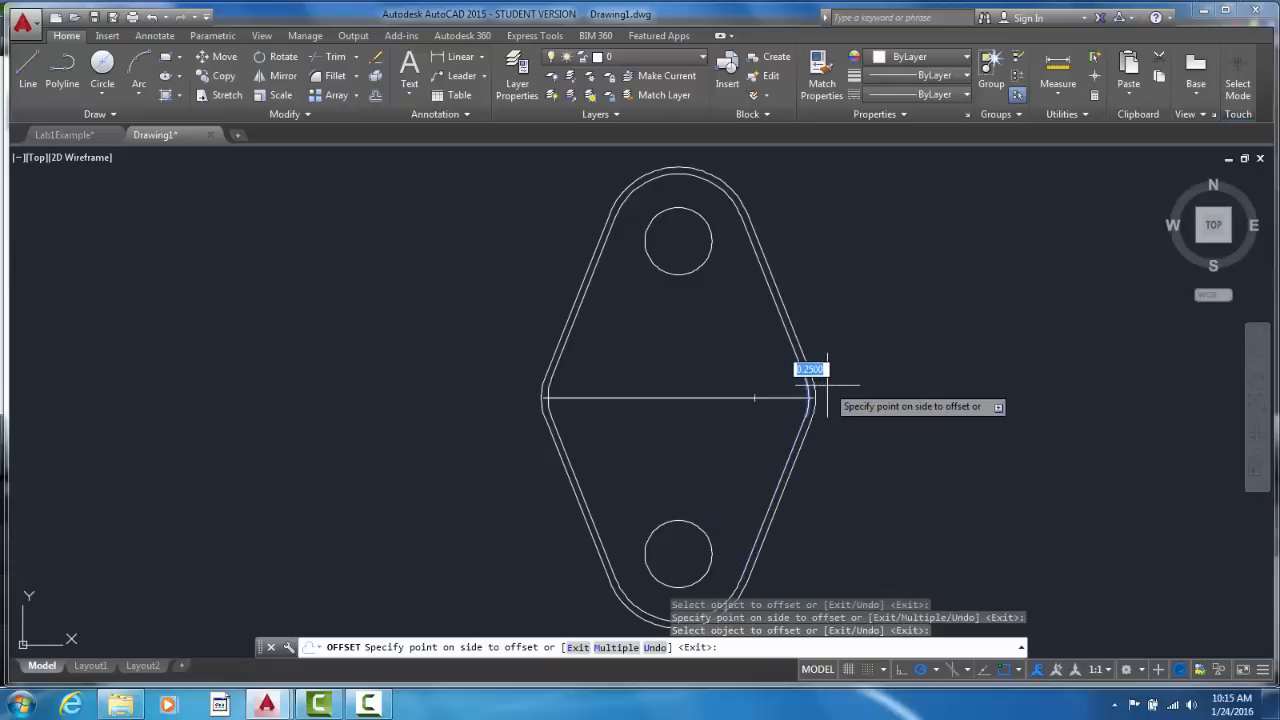
click(827, 383)
key(Return)
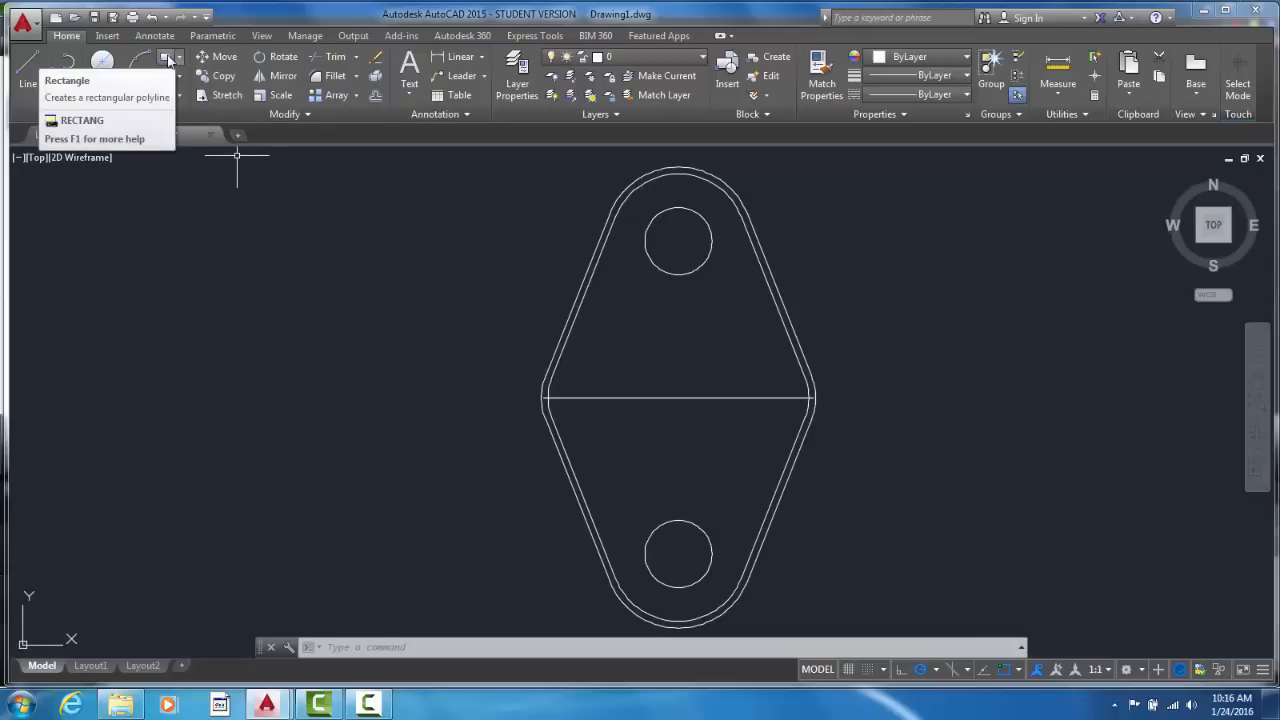
- Draw a 0.5 by 0.5 rectangle in the empty space to the right of the plate
click(166, 58)
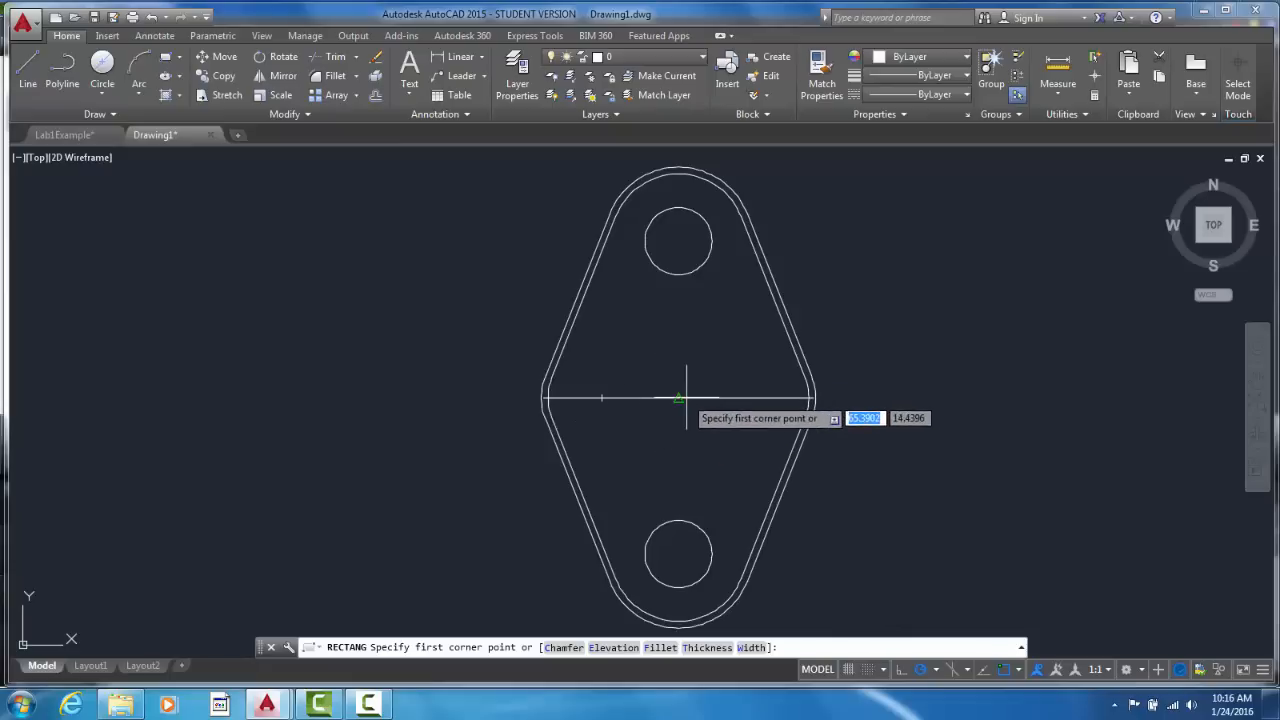
click(853, 350)
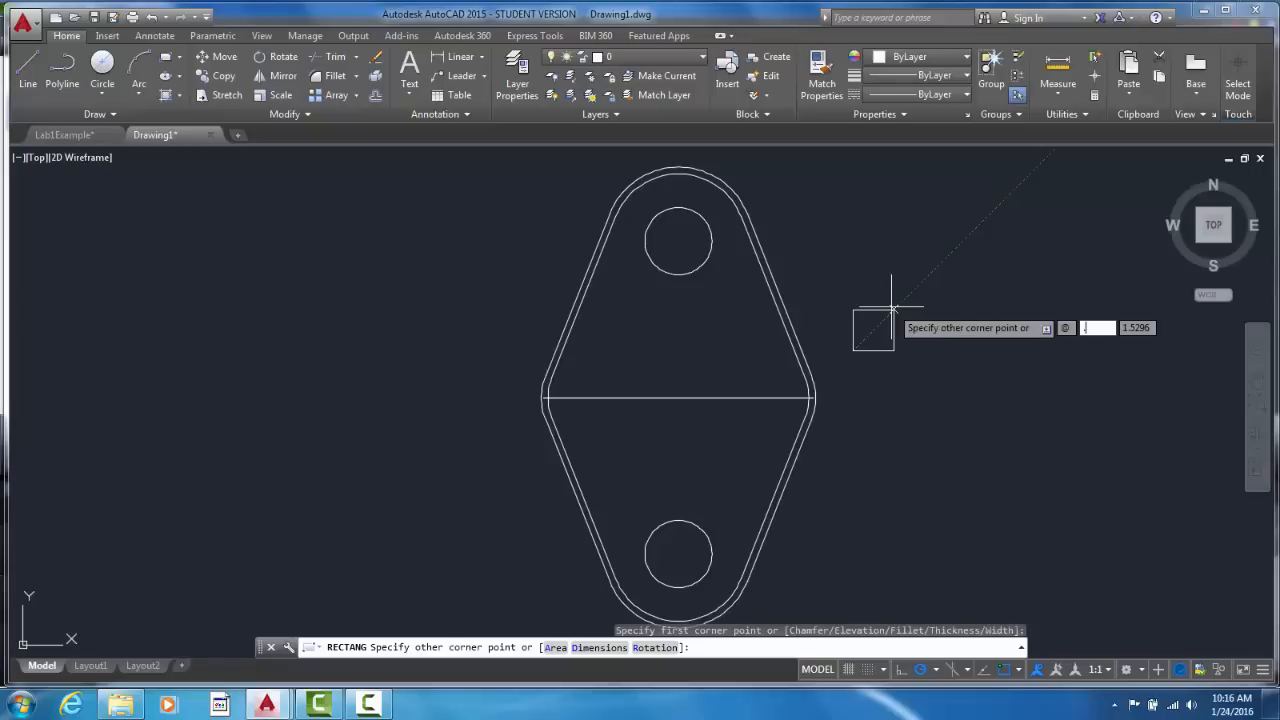
text(.5)
key(Tab)
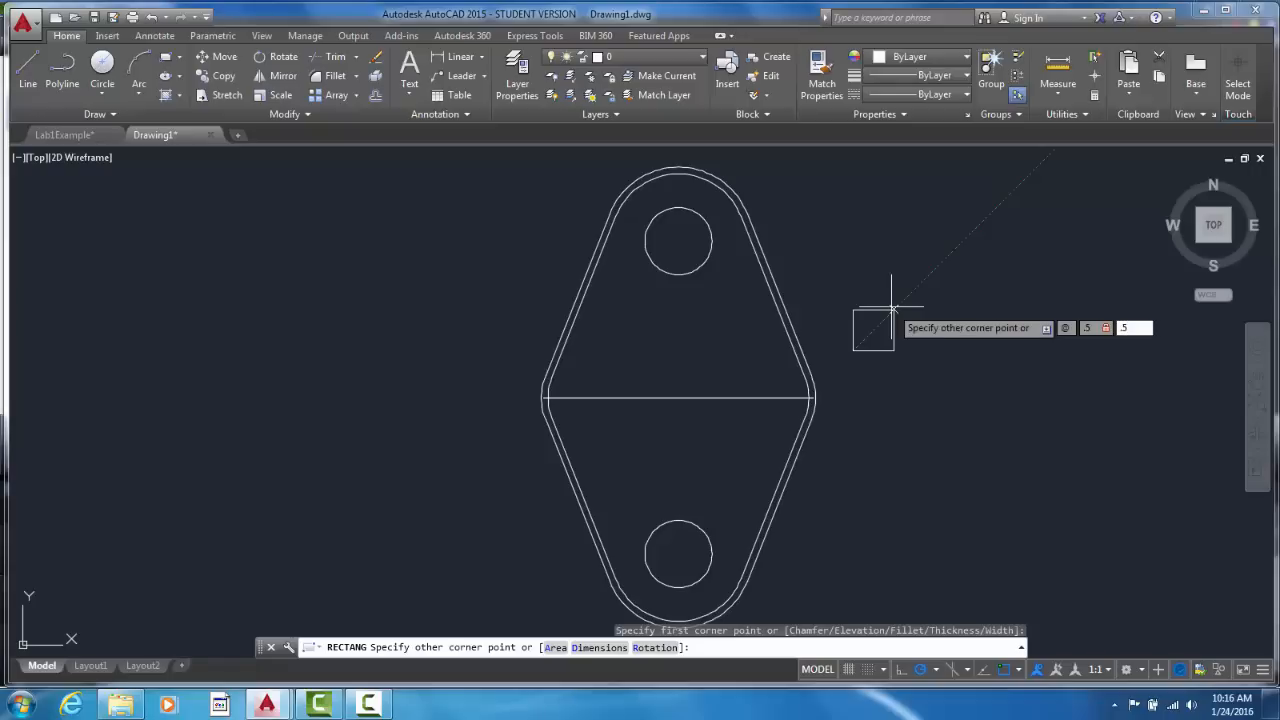
text(.5)
key(Return)
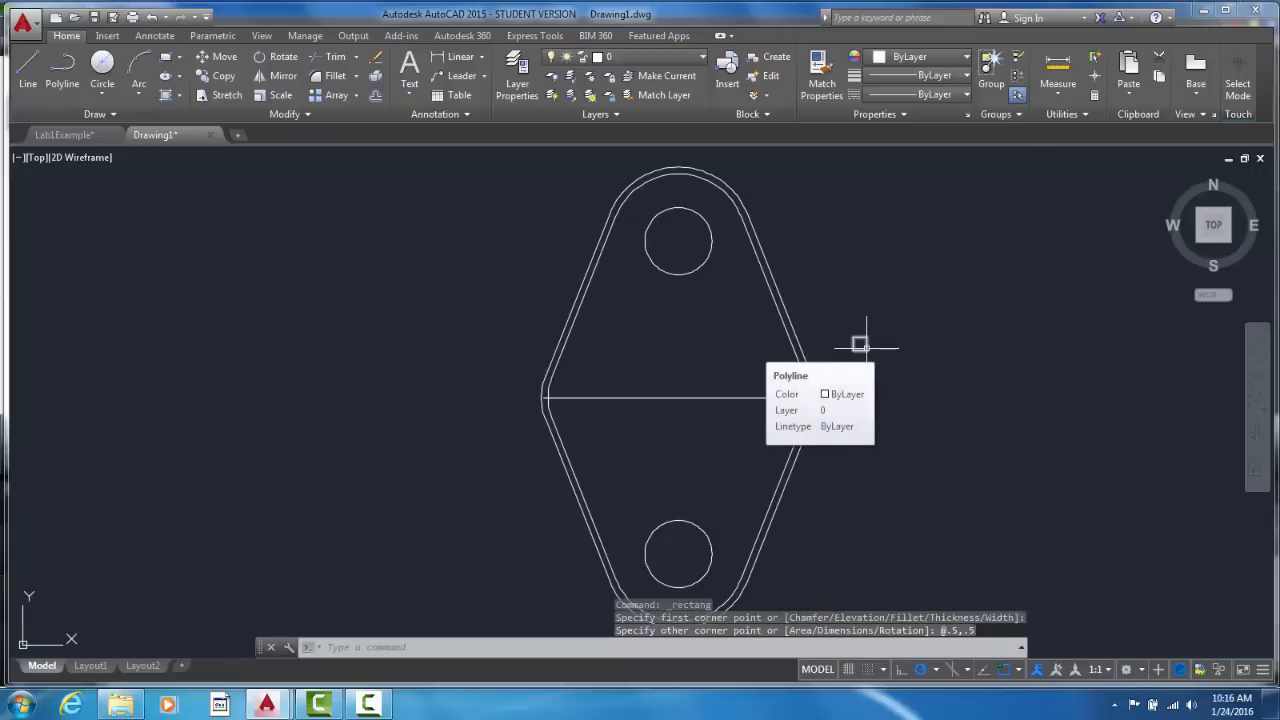
- Erase the small square to the right of the plate
click(859, 344)
mouse_move(866, 348)
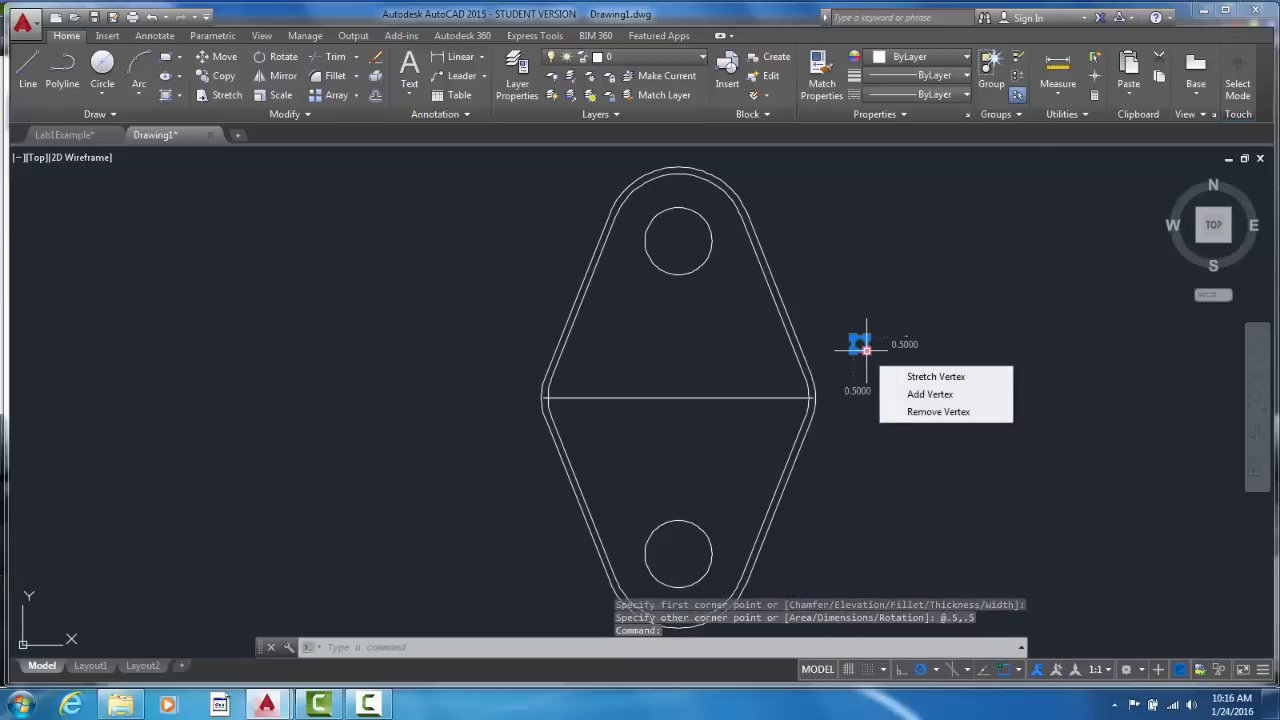
key(Escape)
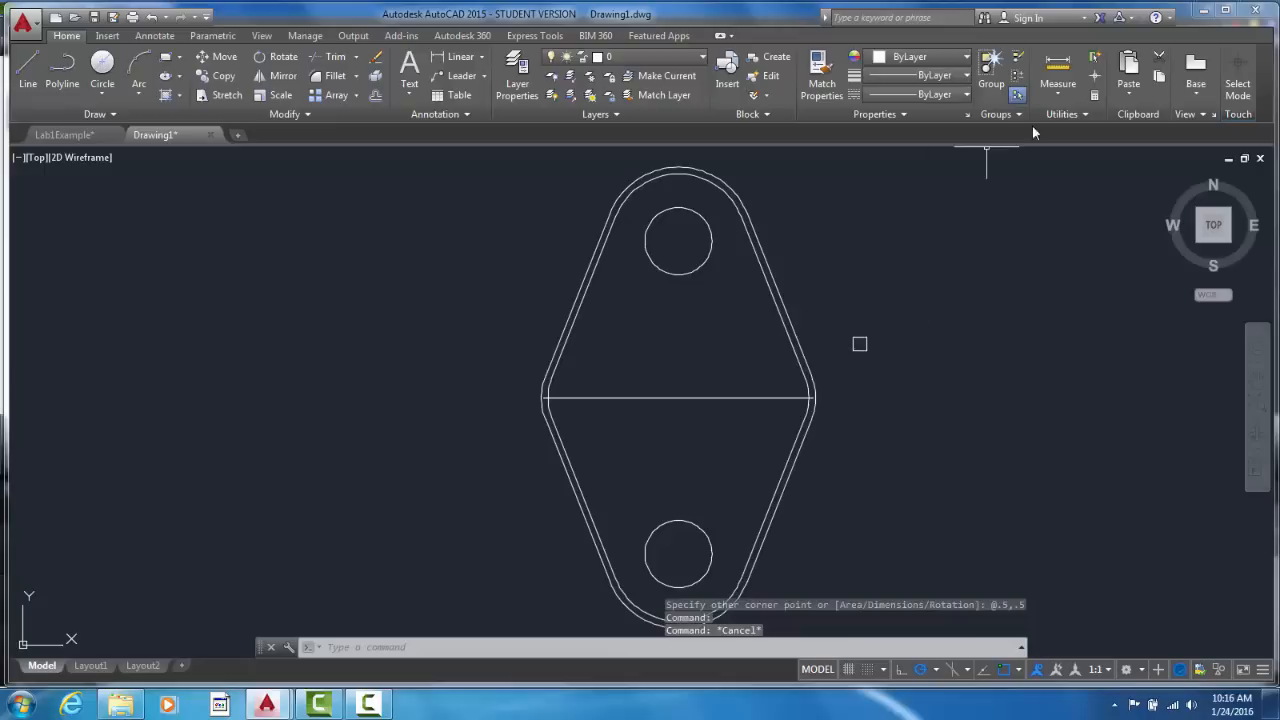
click(375, 56)
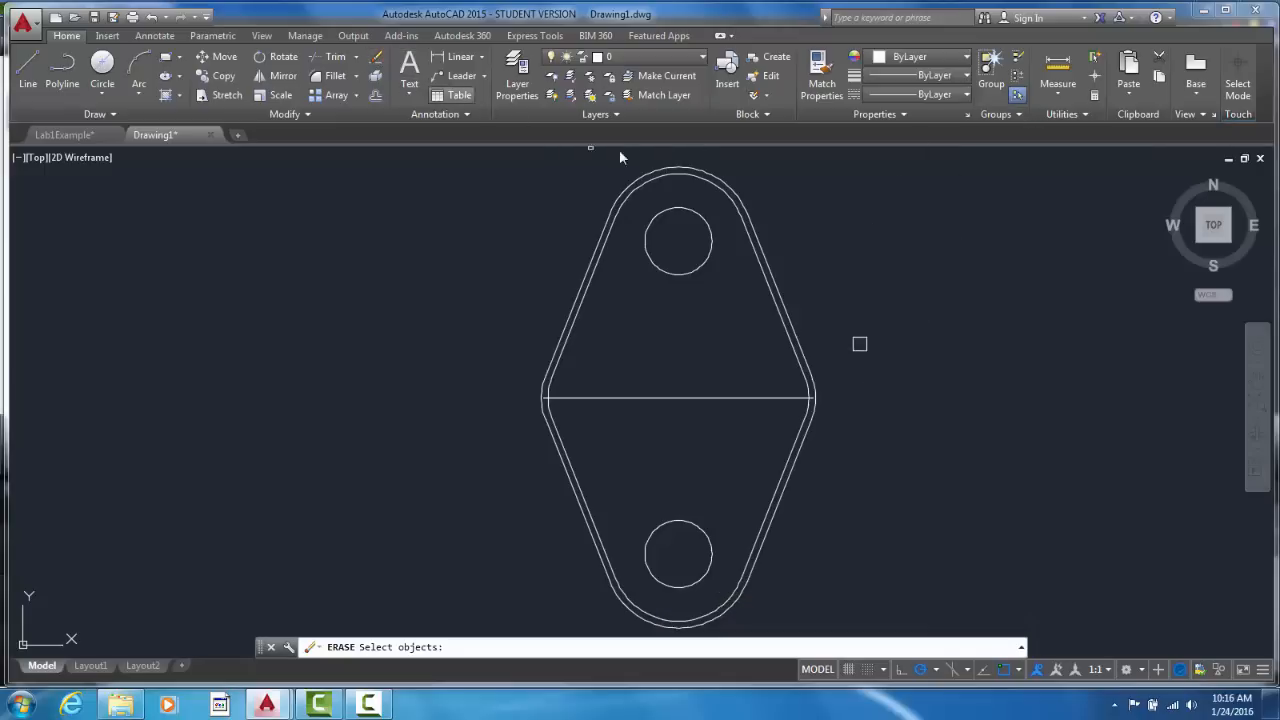
click(859, 344)
key(Return)
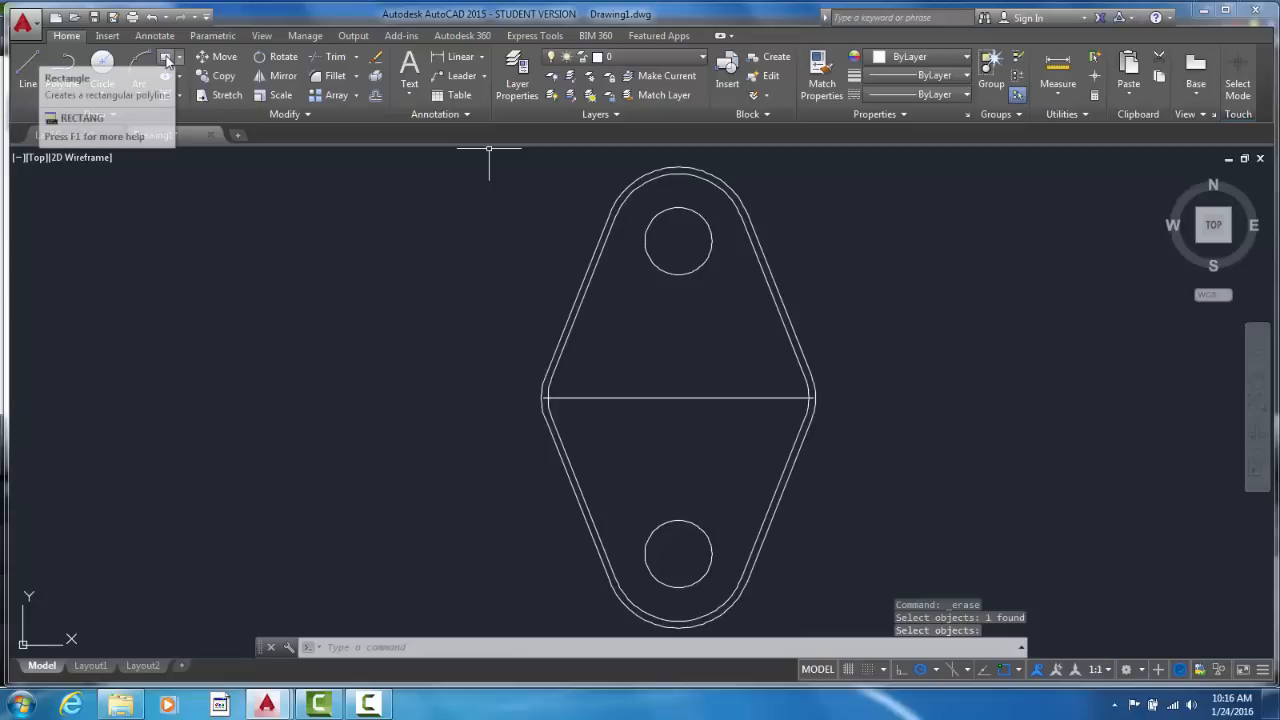
- Draw a 1 by 1 square in the empty space to the right of the plate using relative coordinates
click(166, 58)
click(889, 394)
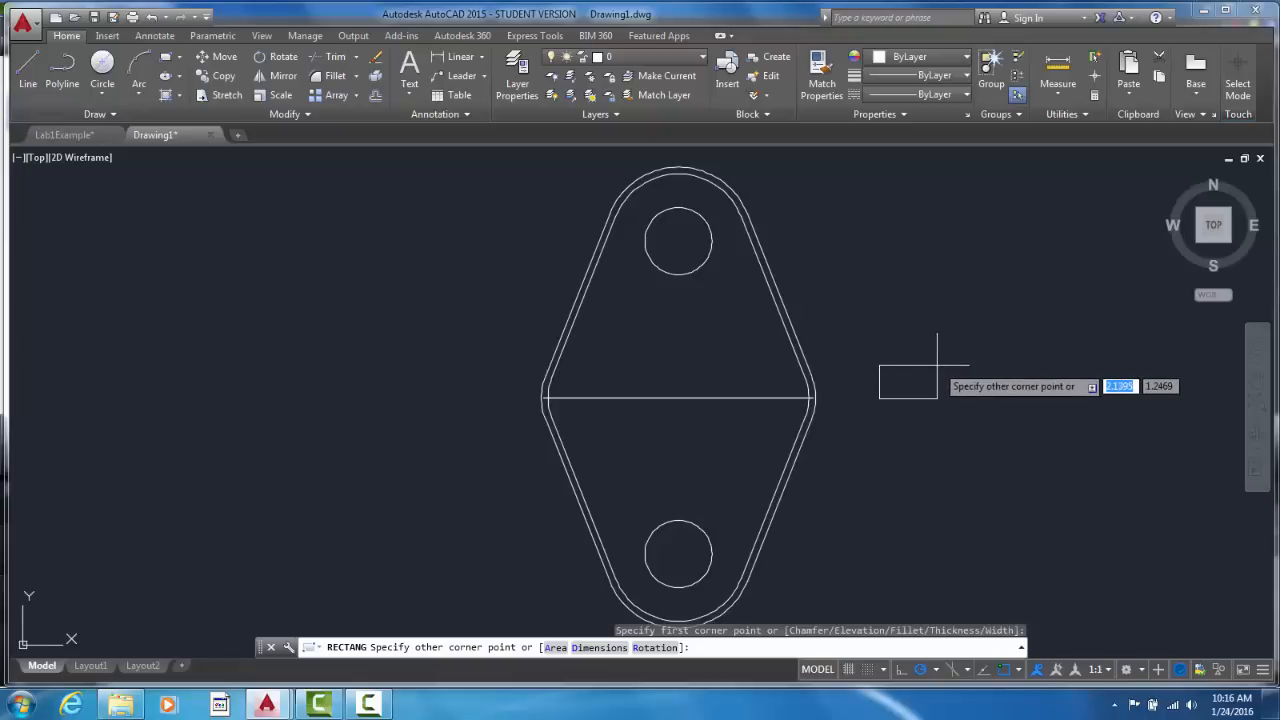
text(@)
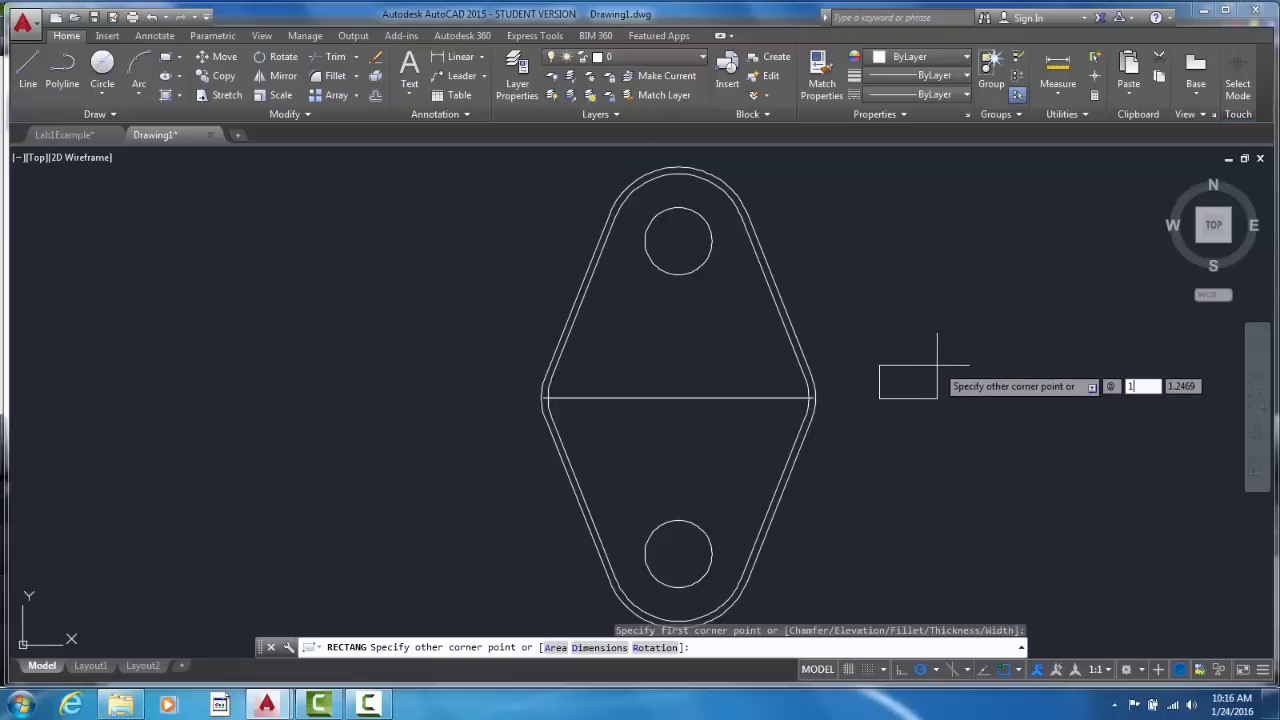
text(1,1)
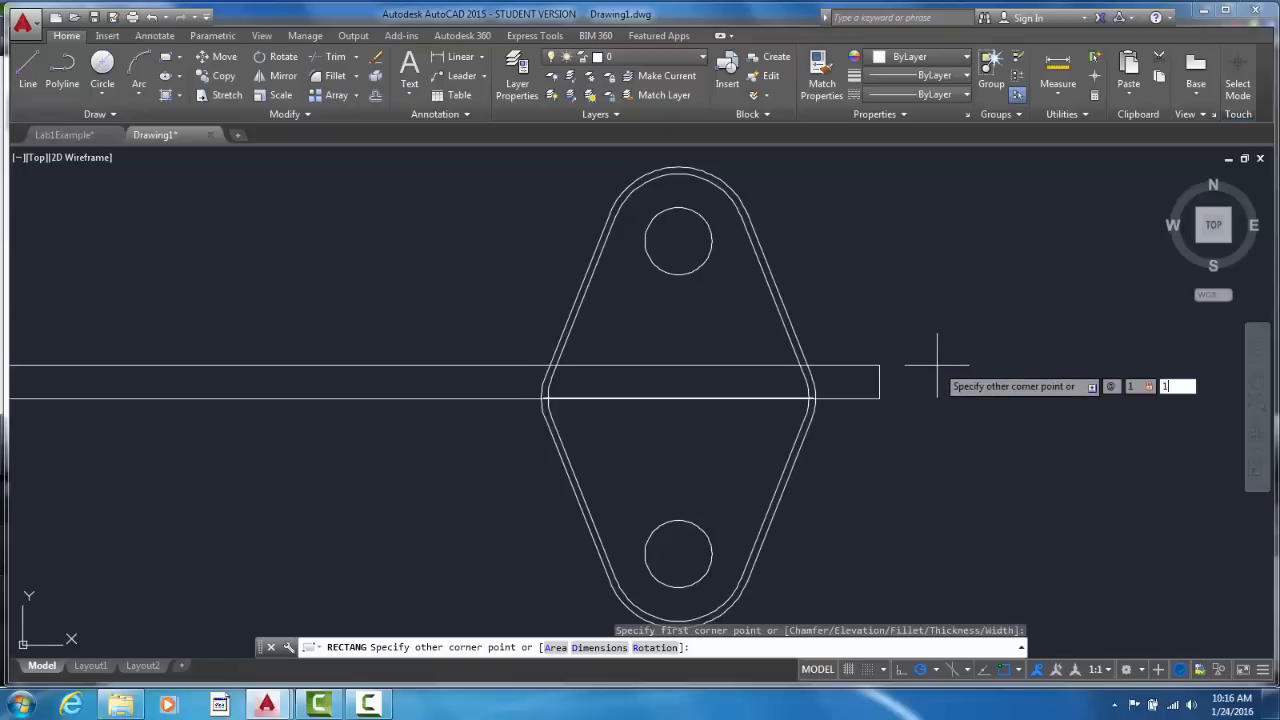
key(Return)
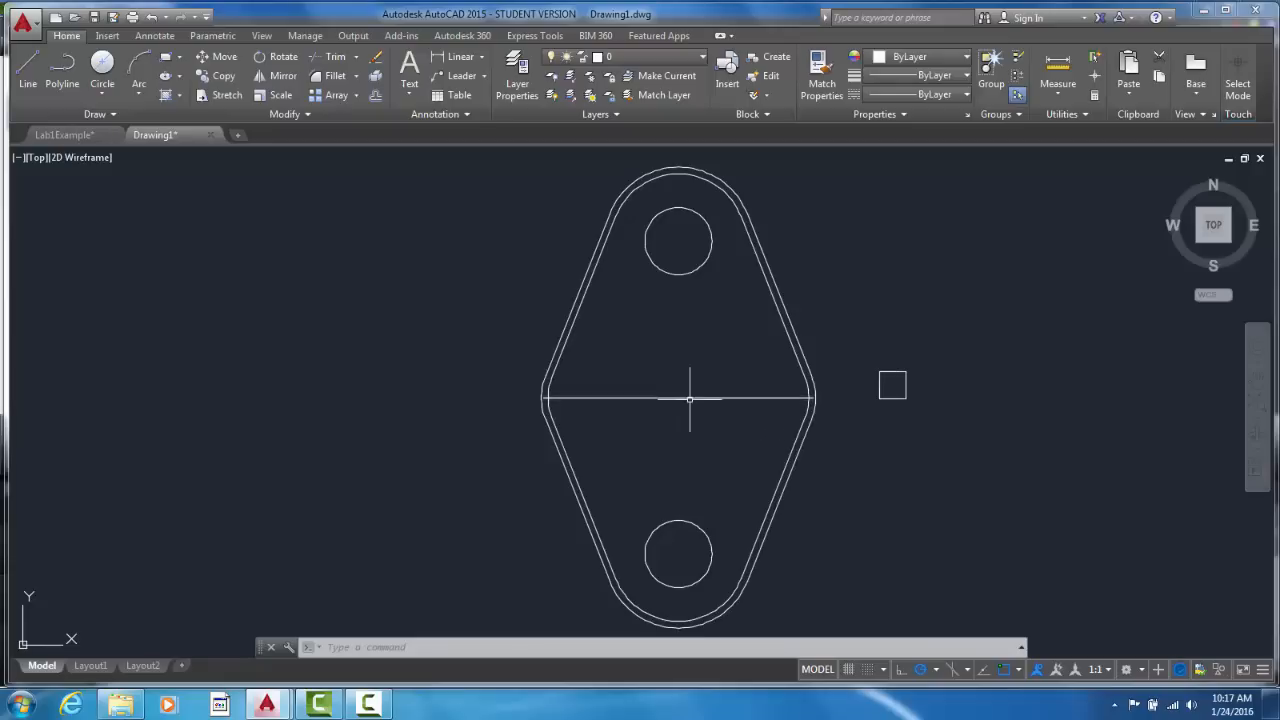
- Draw a diagonal line from the lower-left to the upper-right corner of the small square
click(33, 70)
click(879, 398)
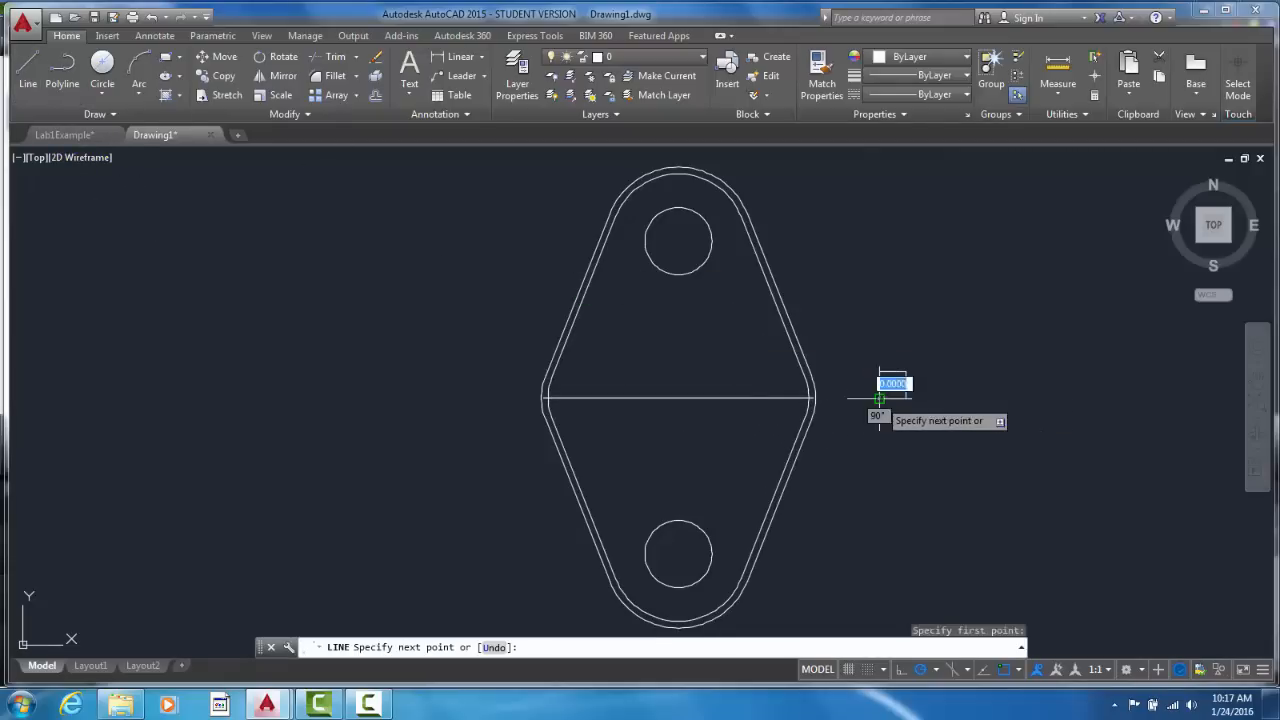
click(906, 371)
key(Return)
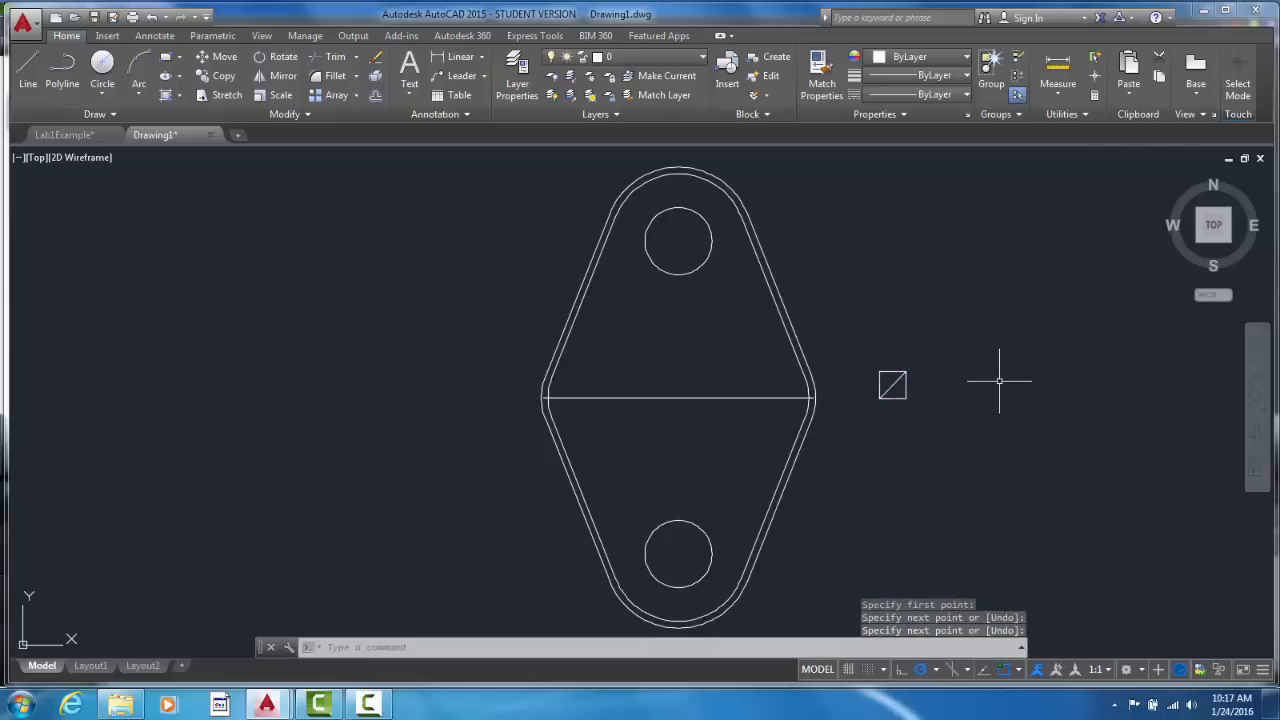
- Move the square and its diagonal from the diagonal's midpoint to the midpoint of the plate's horizontal centre line
click(218, 56)
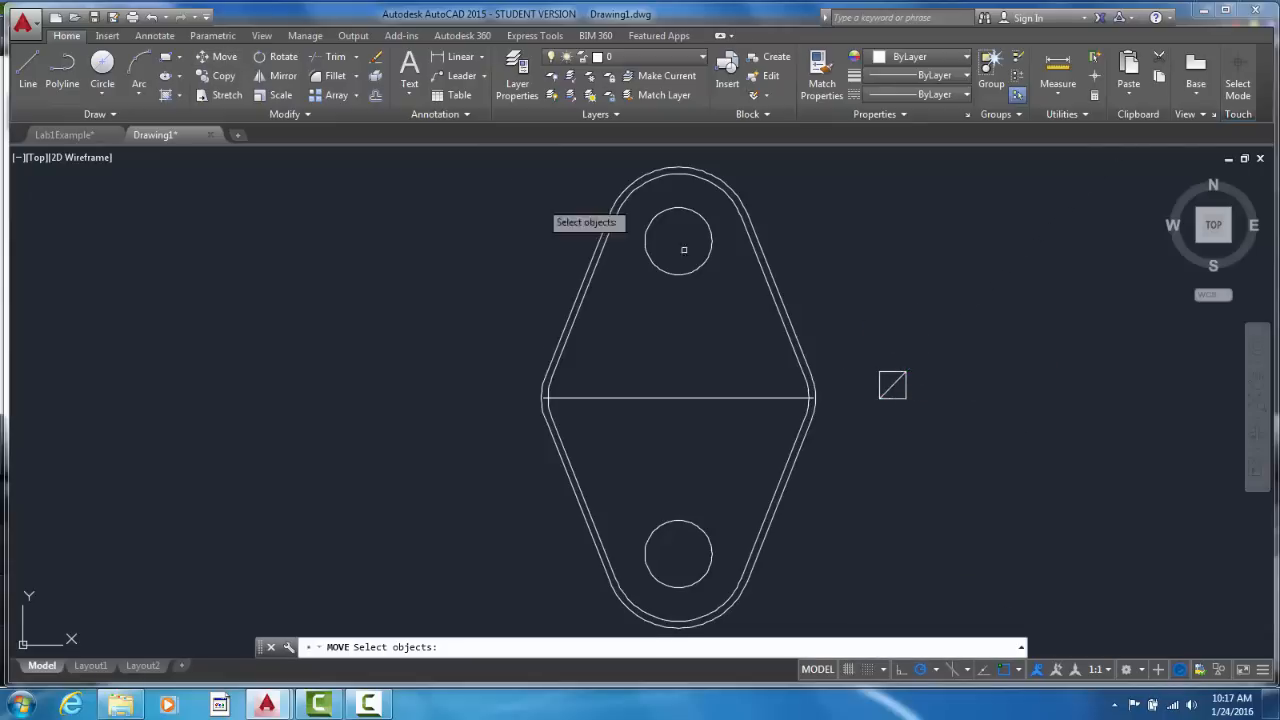
click(835, 320)
click(940, 424)
key(Return)
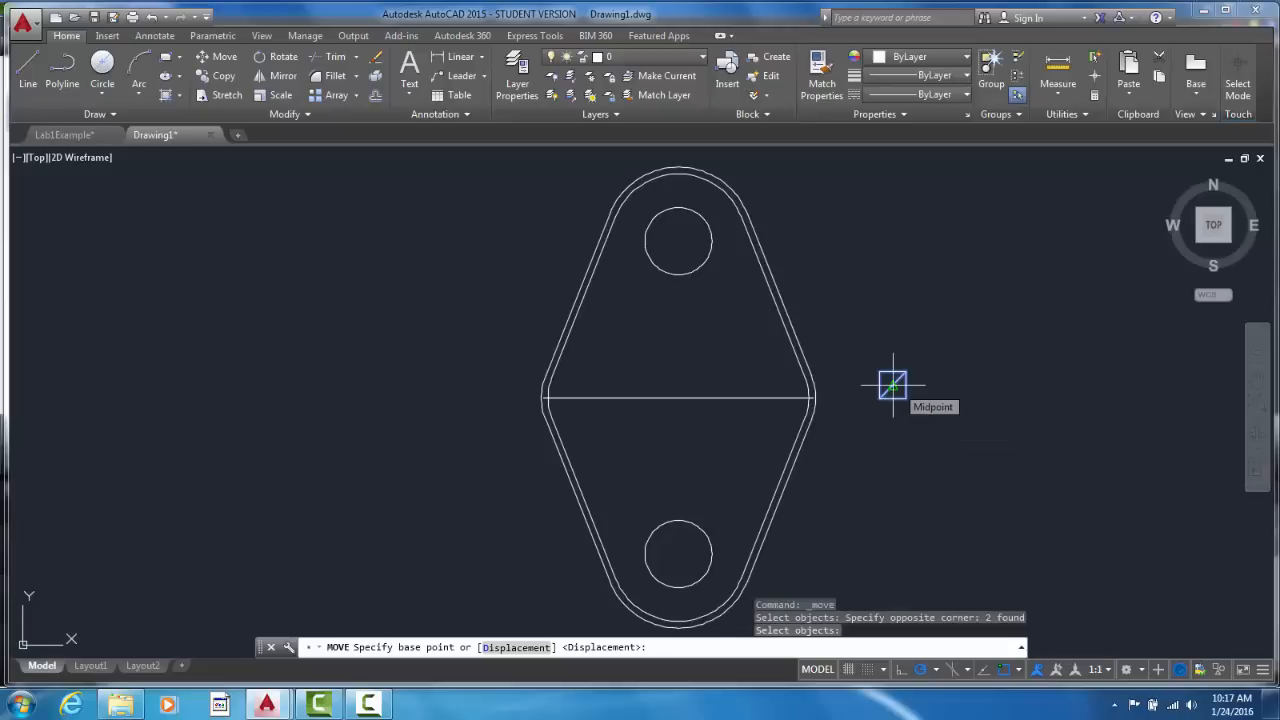
click(892, 385)
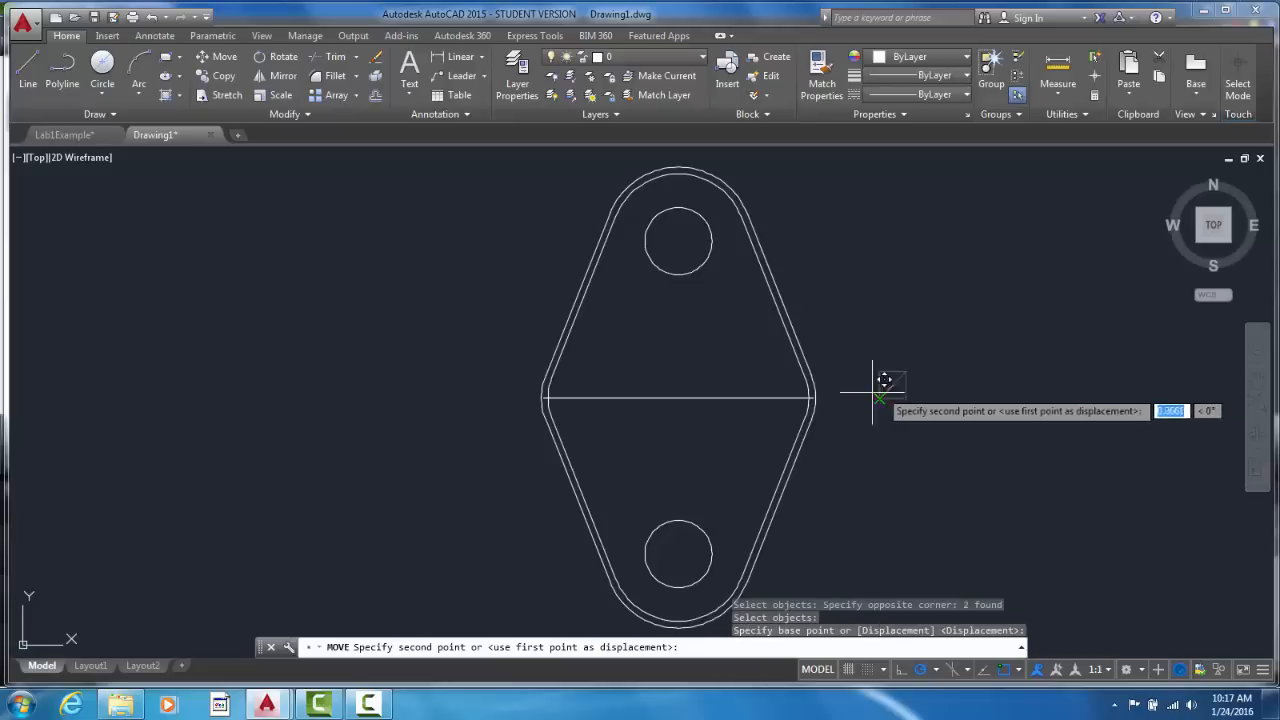
click(678, 397)
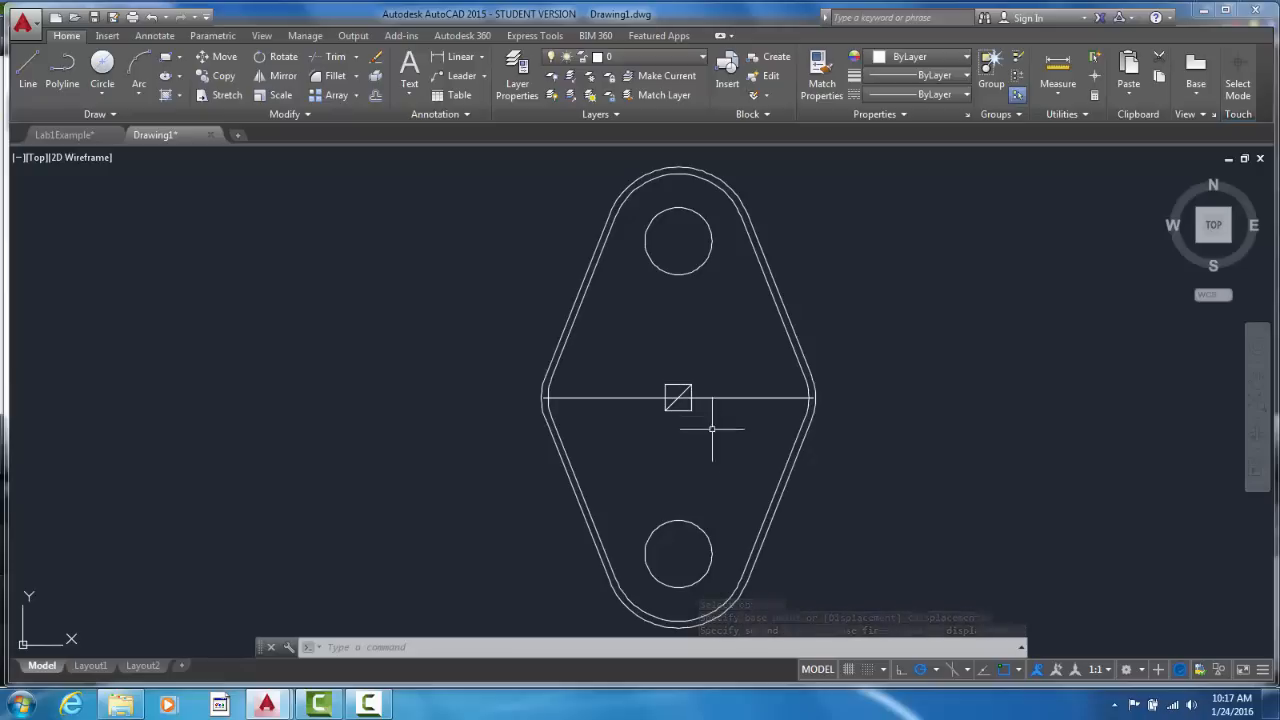
- Erase the square's diagonal and the plate's horizontal centre line, keeping the square
click(708, 397)
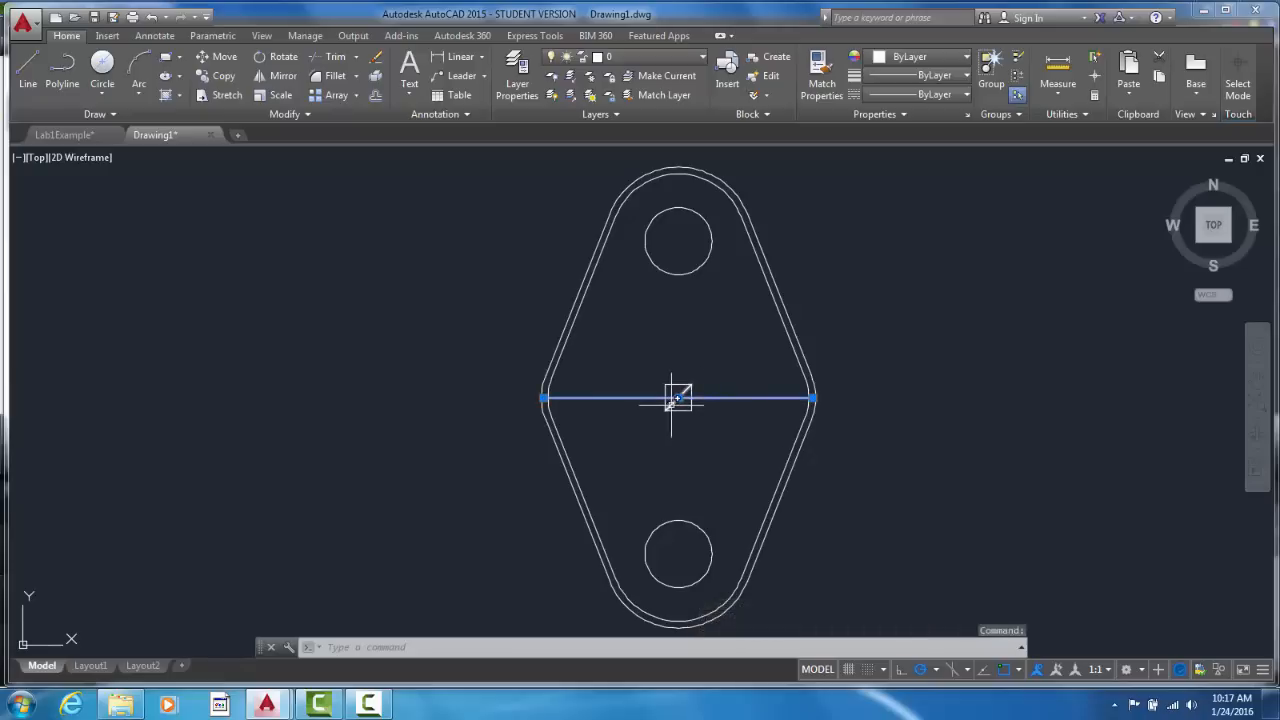
click(679, 400)
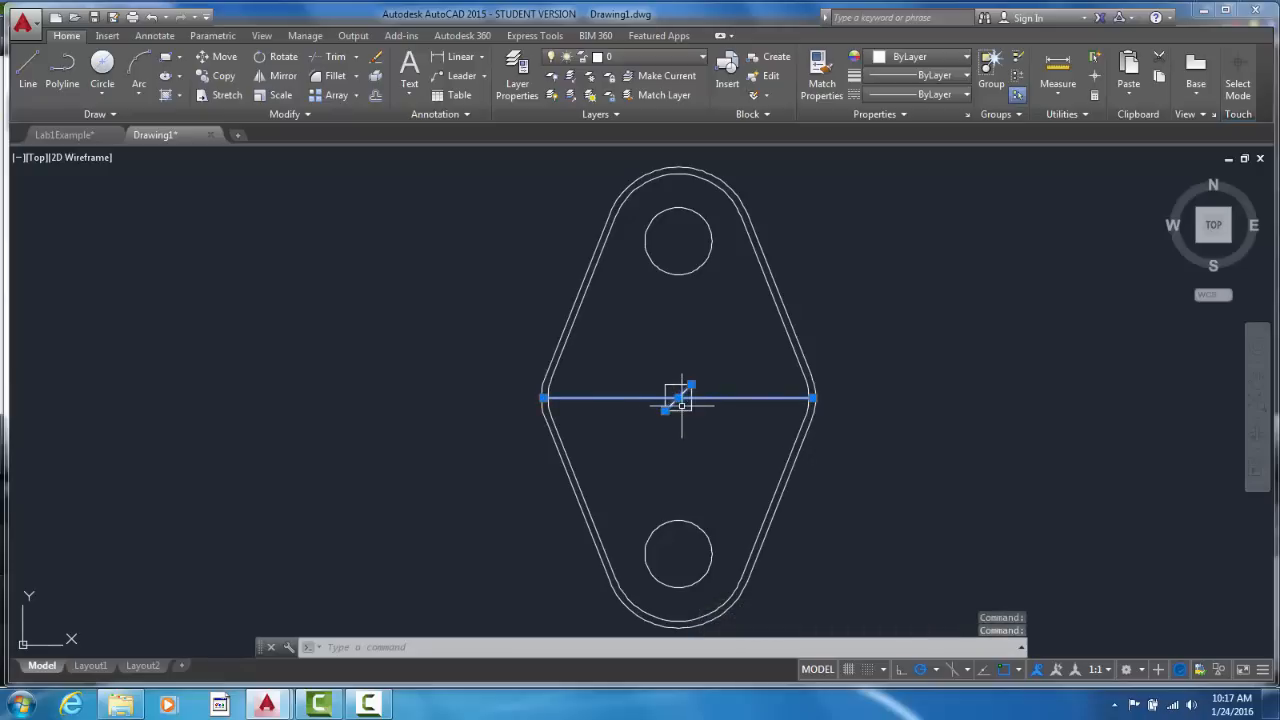
key(Delete)
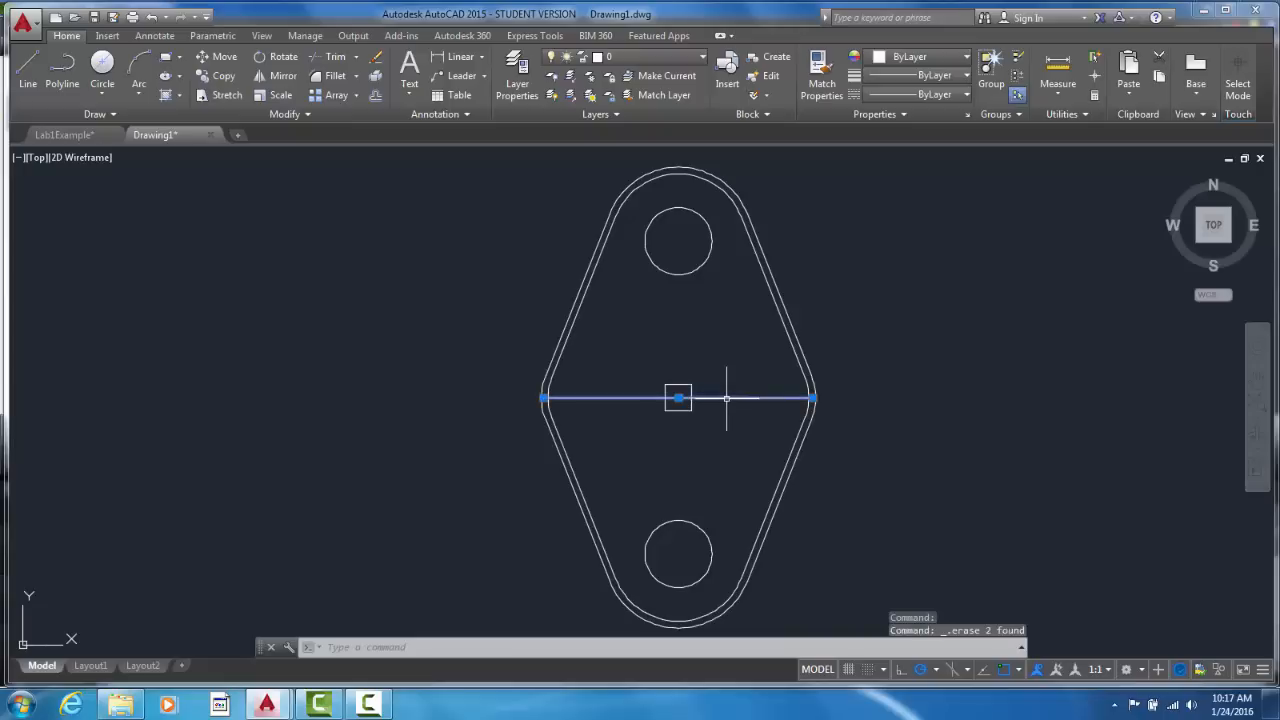
click(703, 396)
key(Delete)
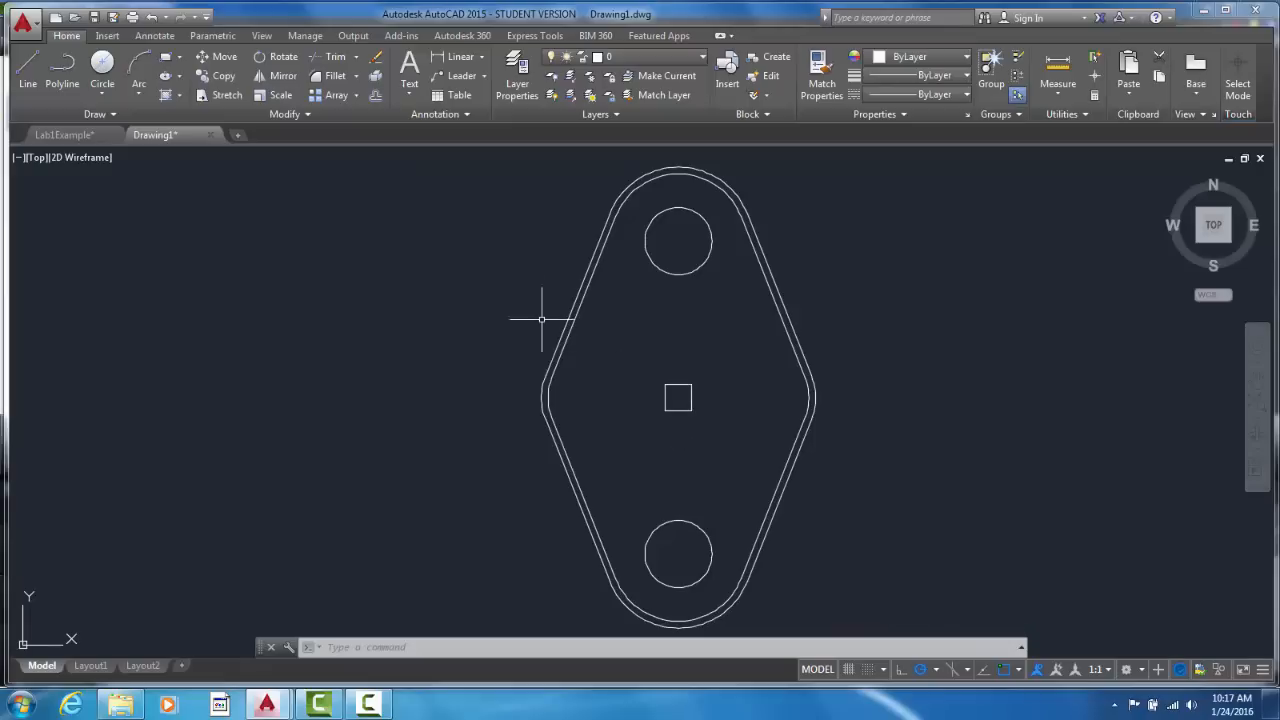
- Try rotating the central square 45 degrees about its lower-left corner, and undo the rotation
click(265, 58)
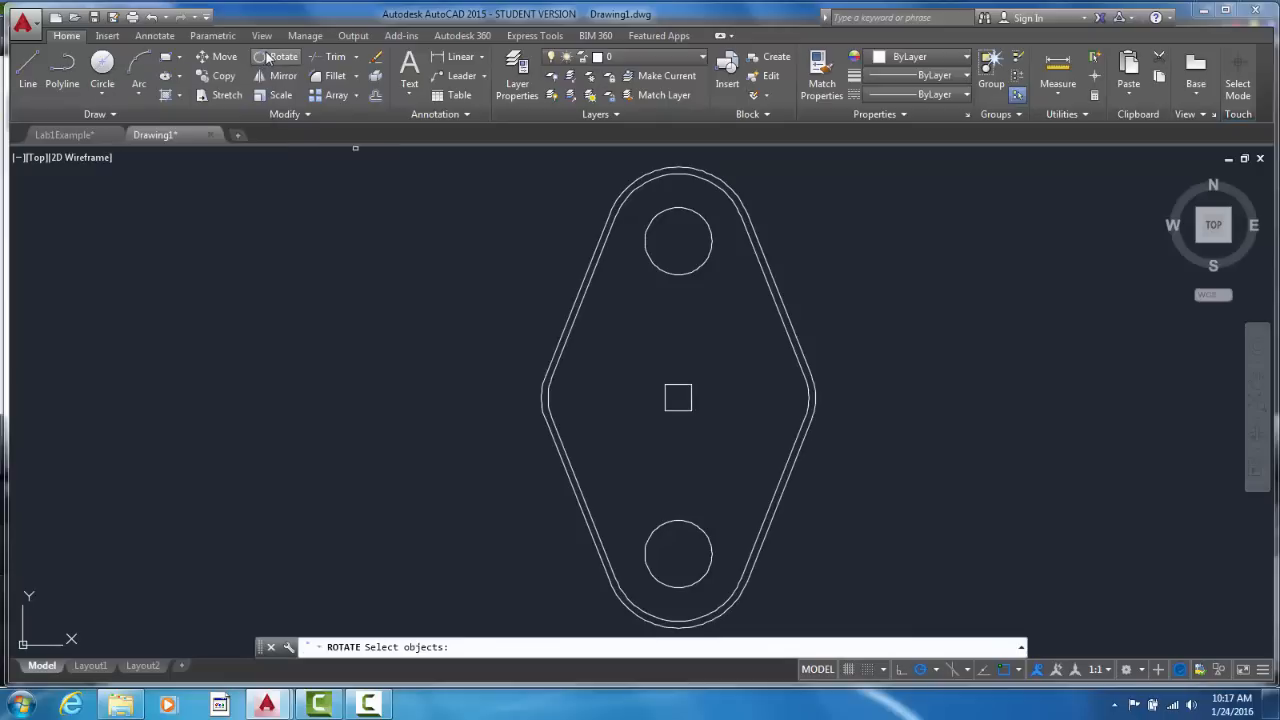
click(650, 371)
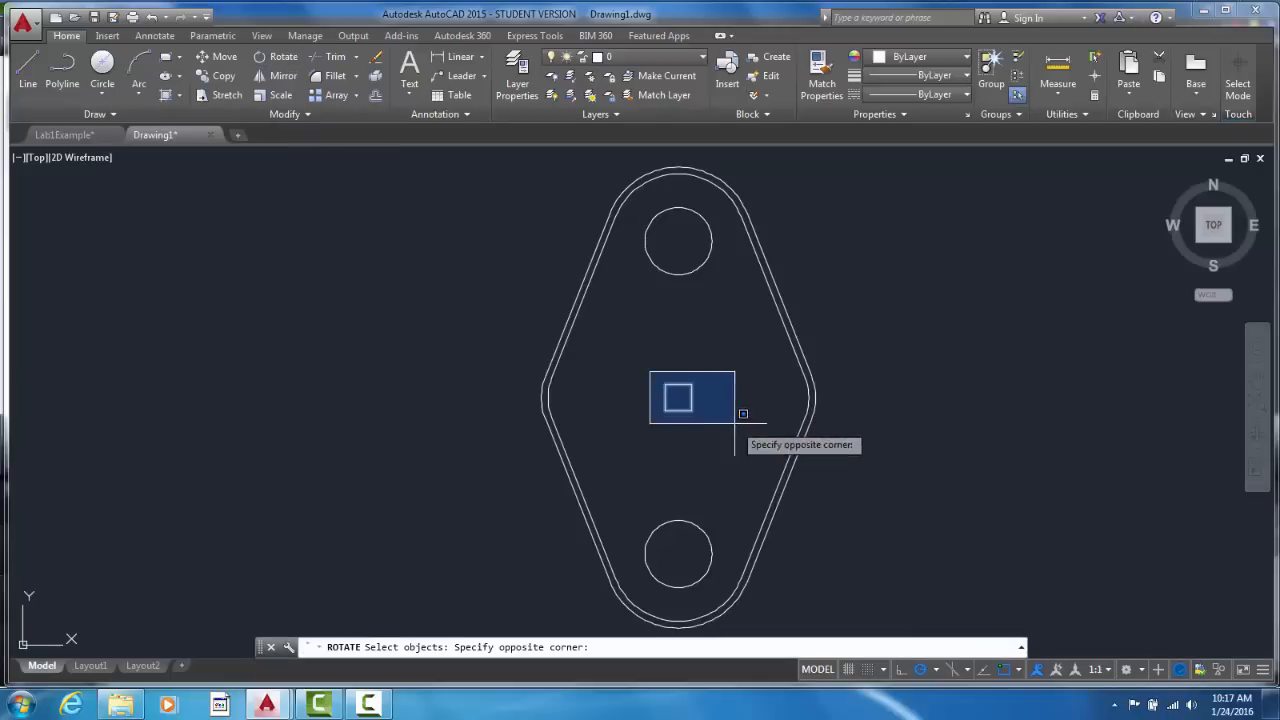
click(734, 422)
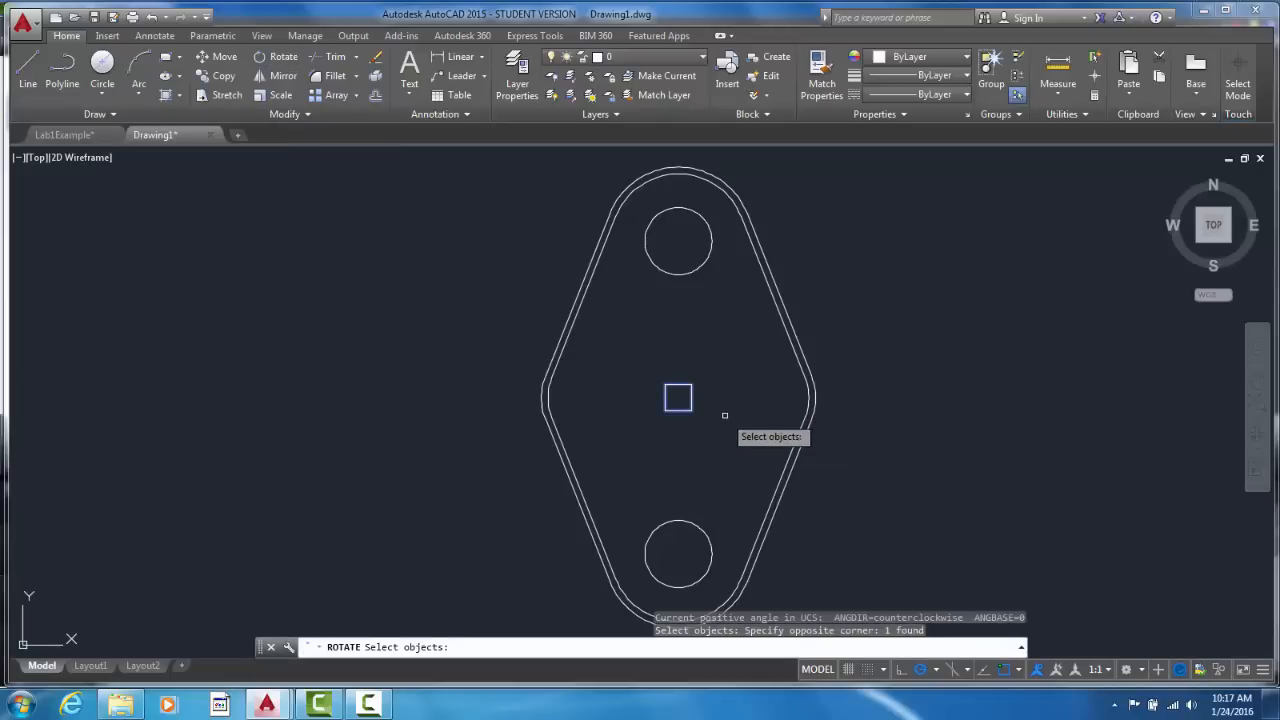
key(Return)
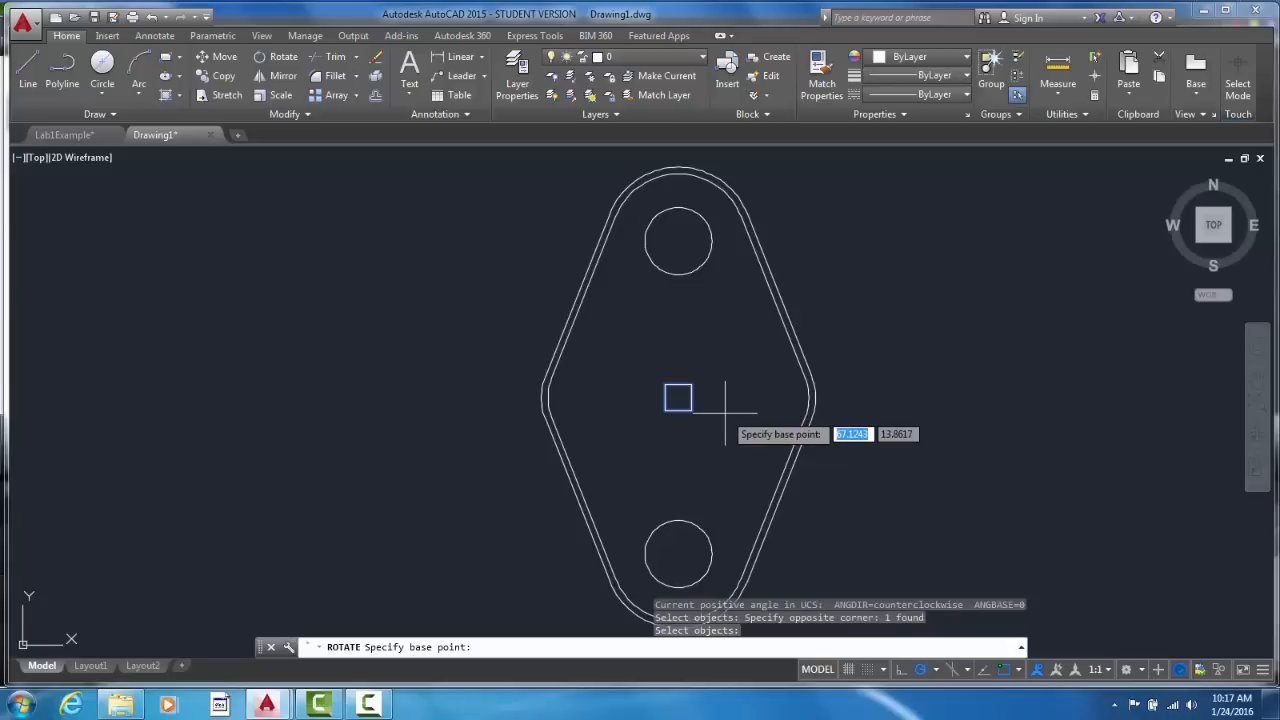
click(665, 410)
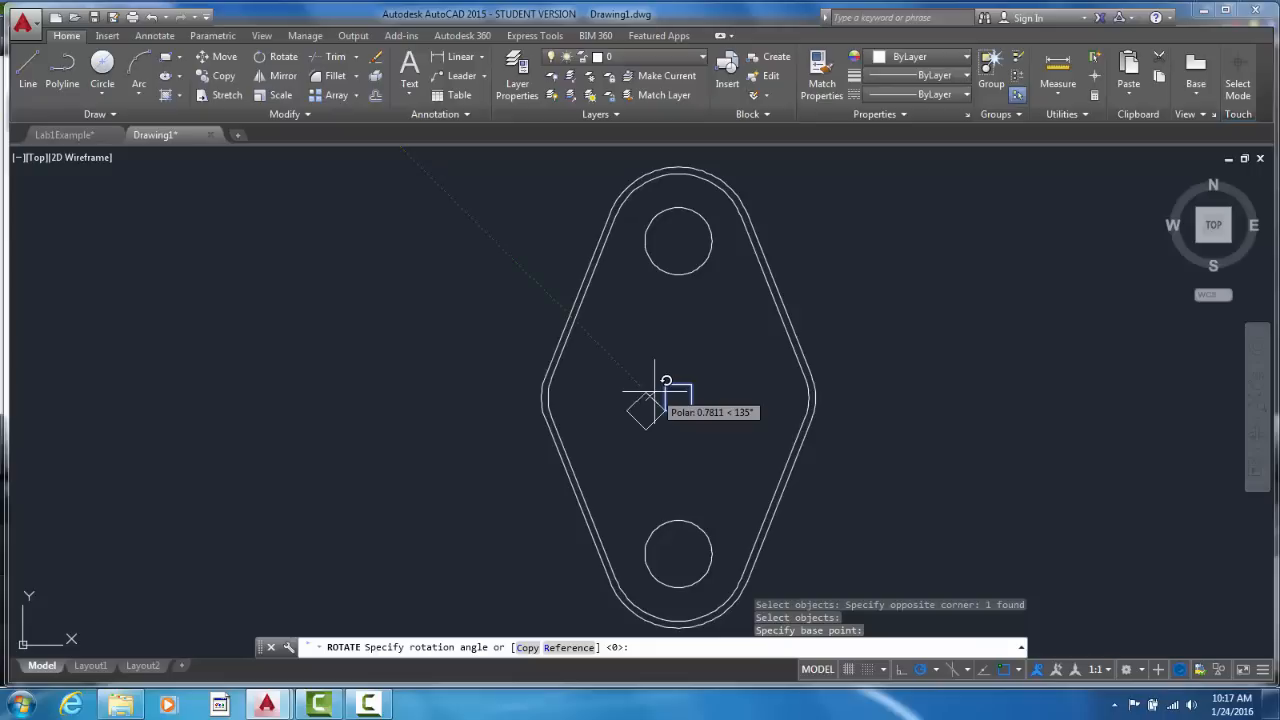
text(45)
key(Return)
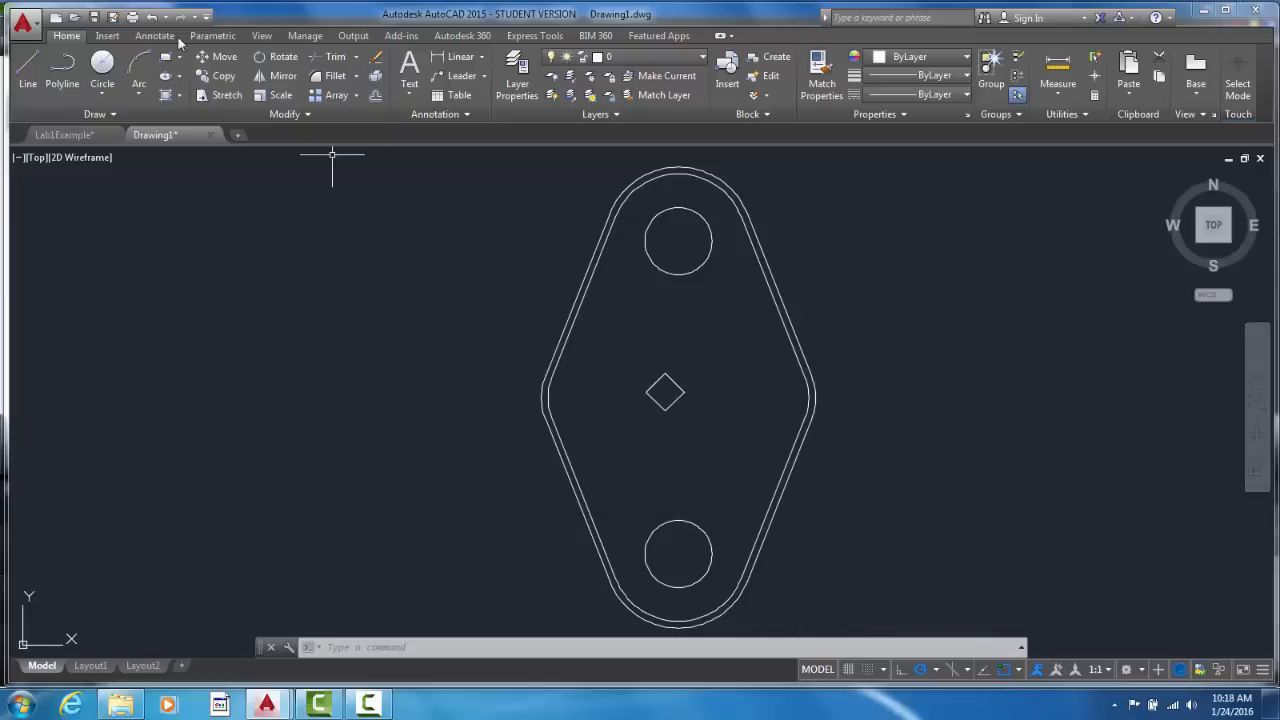
click(152, 17)
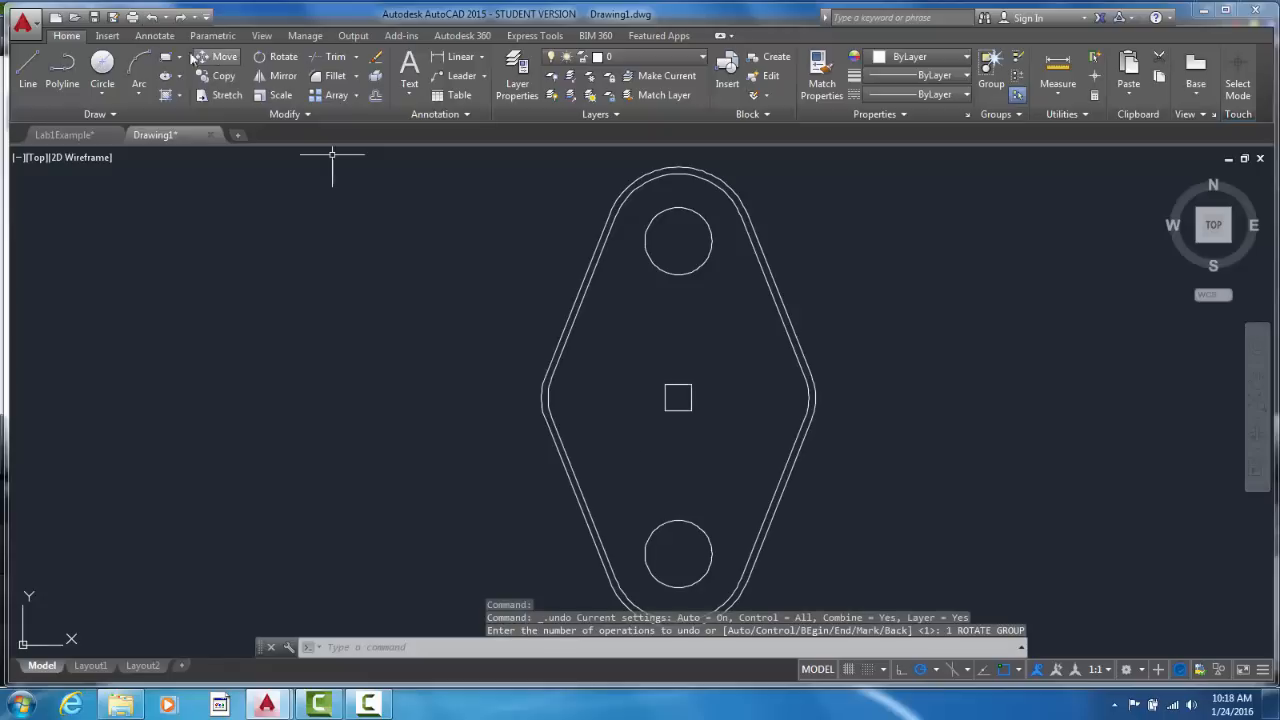
- Draw a diagonal across the central square from its lower-left to its upper-right corner
click(28, 70)
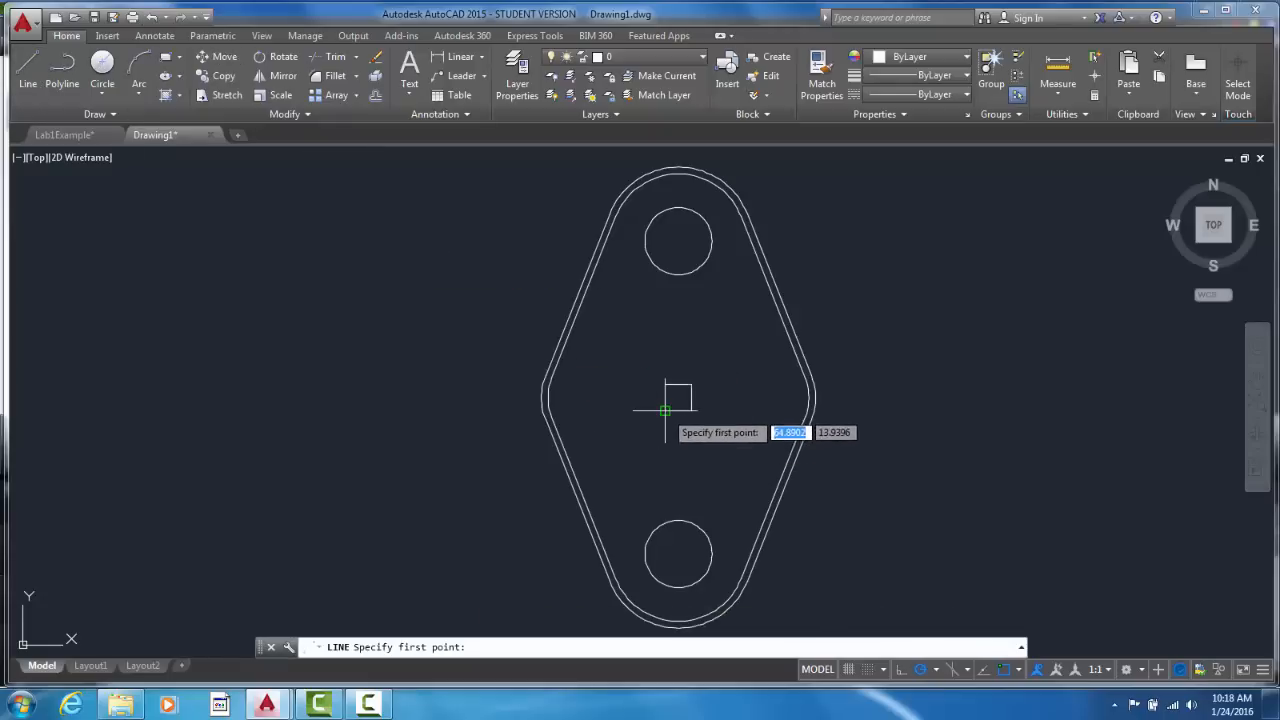
click(665, 410)
click(691, 384)
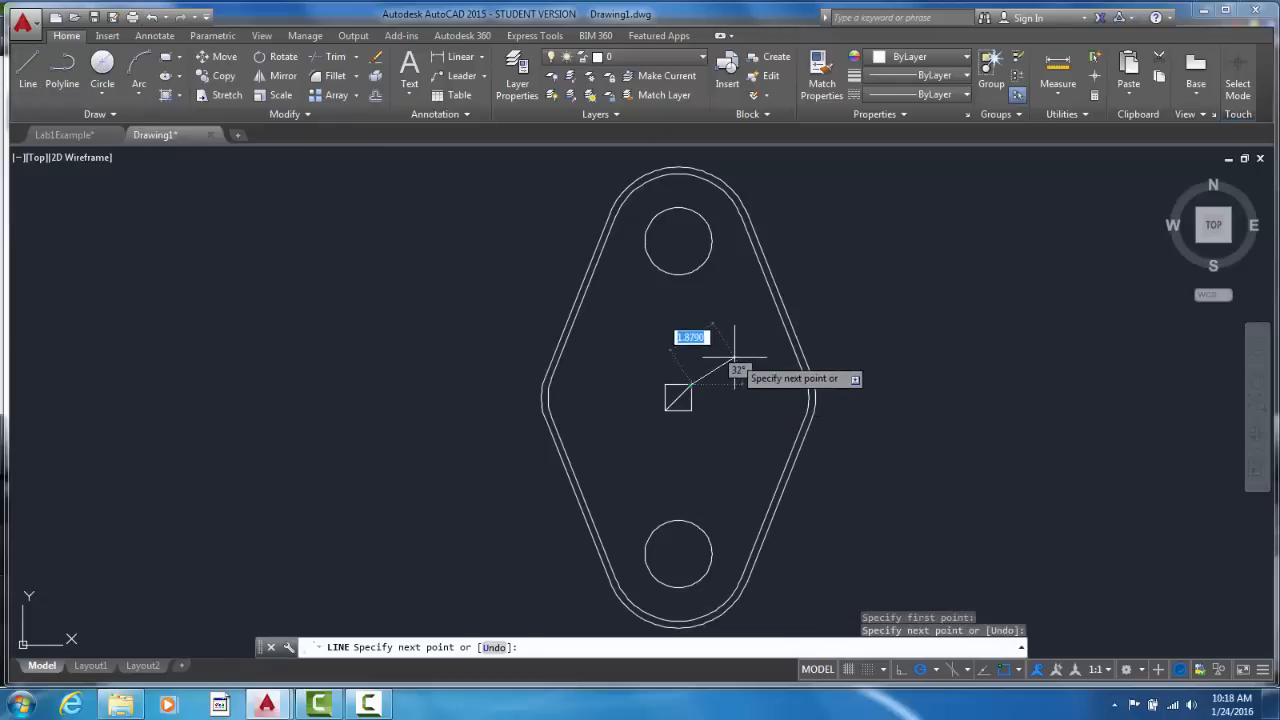
key(Return)
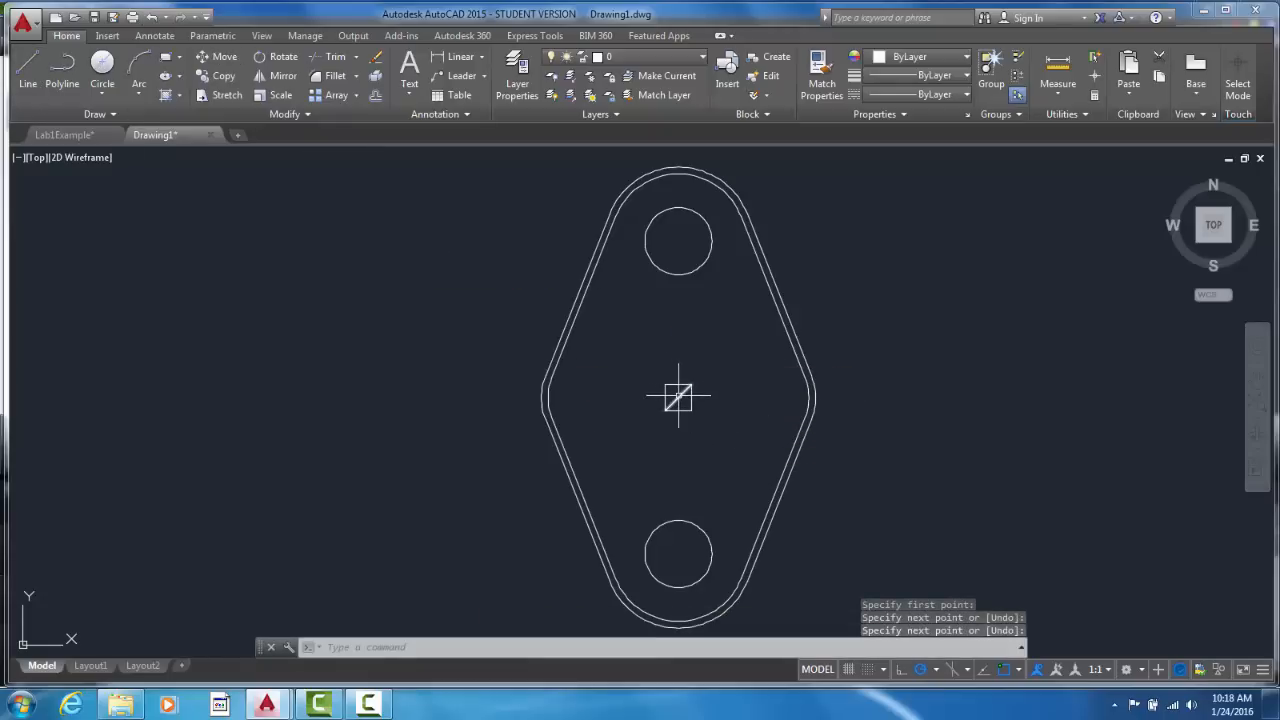
- Rotate the central square 45 degrees about the midpoint of its diagonal, and erase the diagonal
click(280, 58)
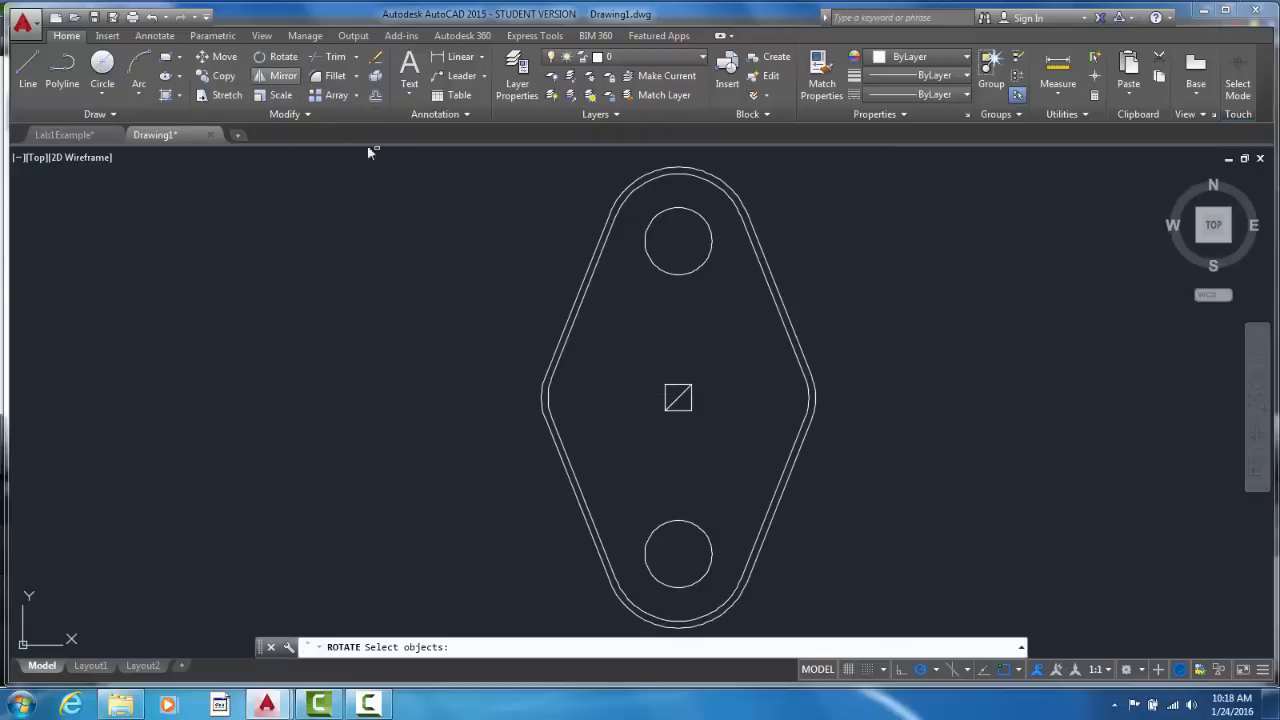
click(677, 397)
key(Return)
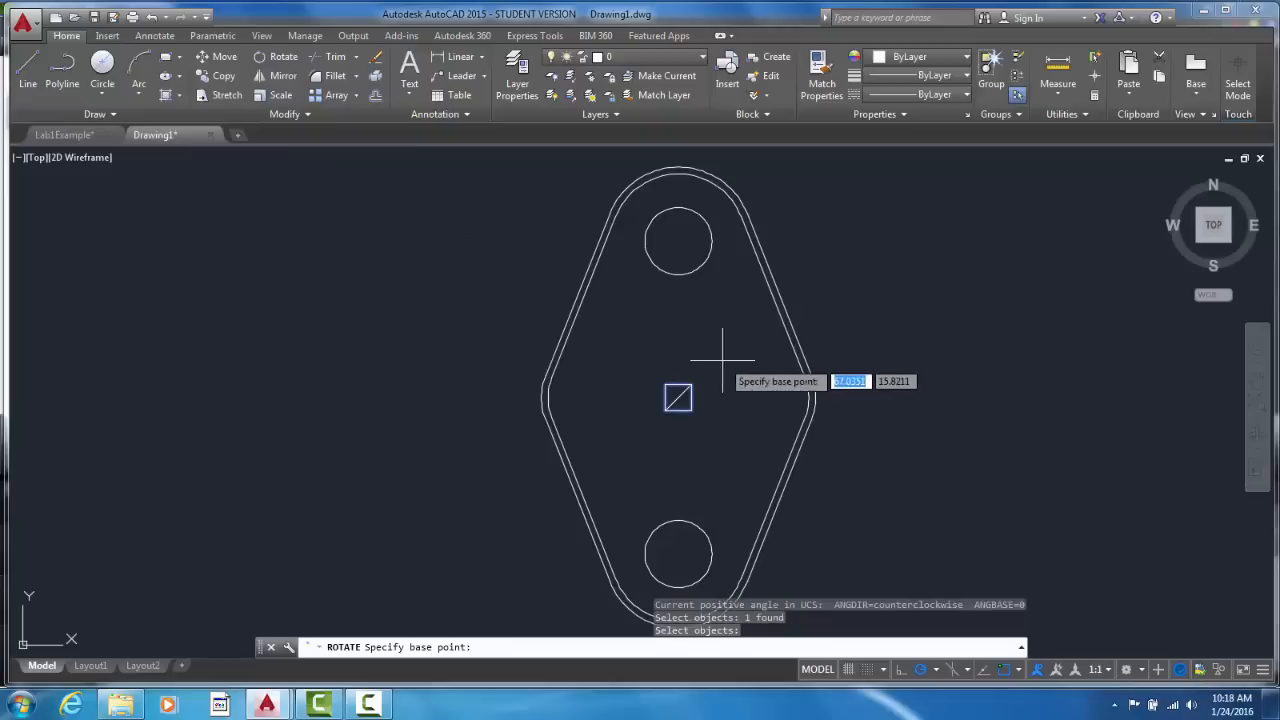
click(680, 391)
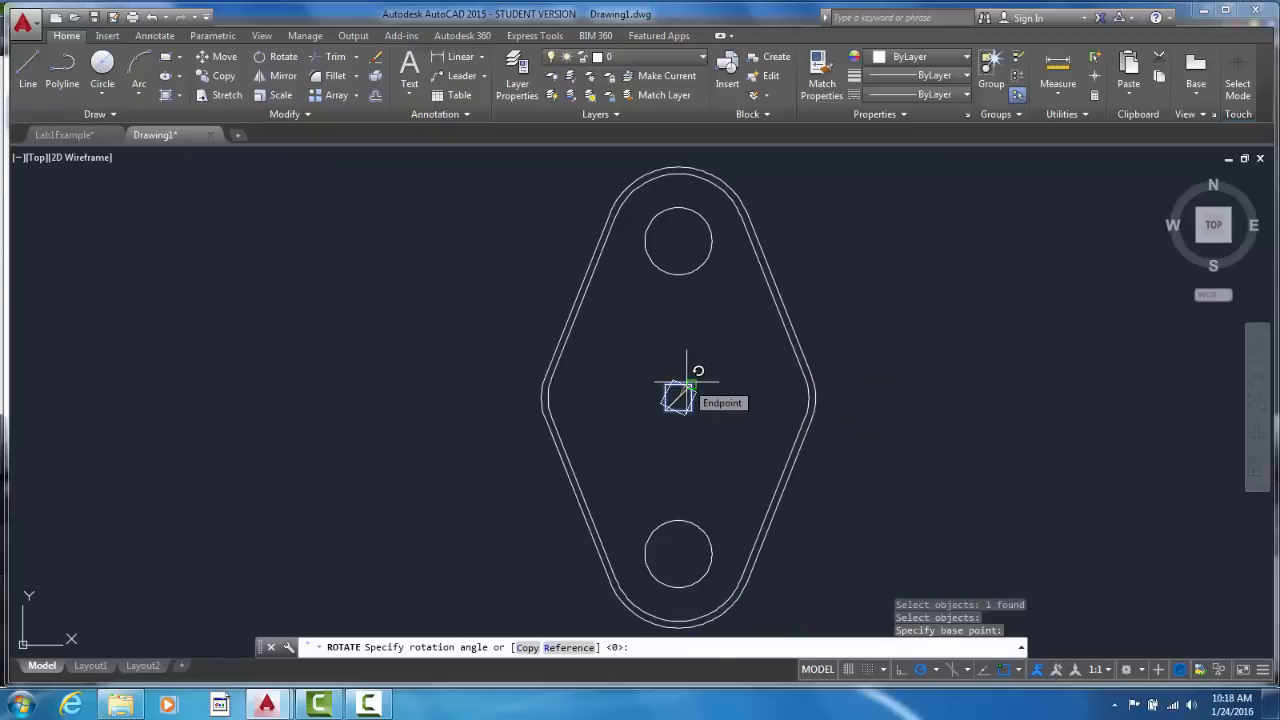
text(45)
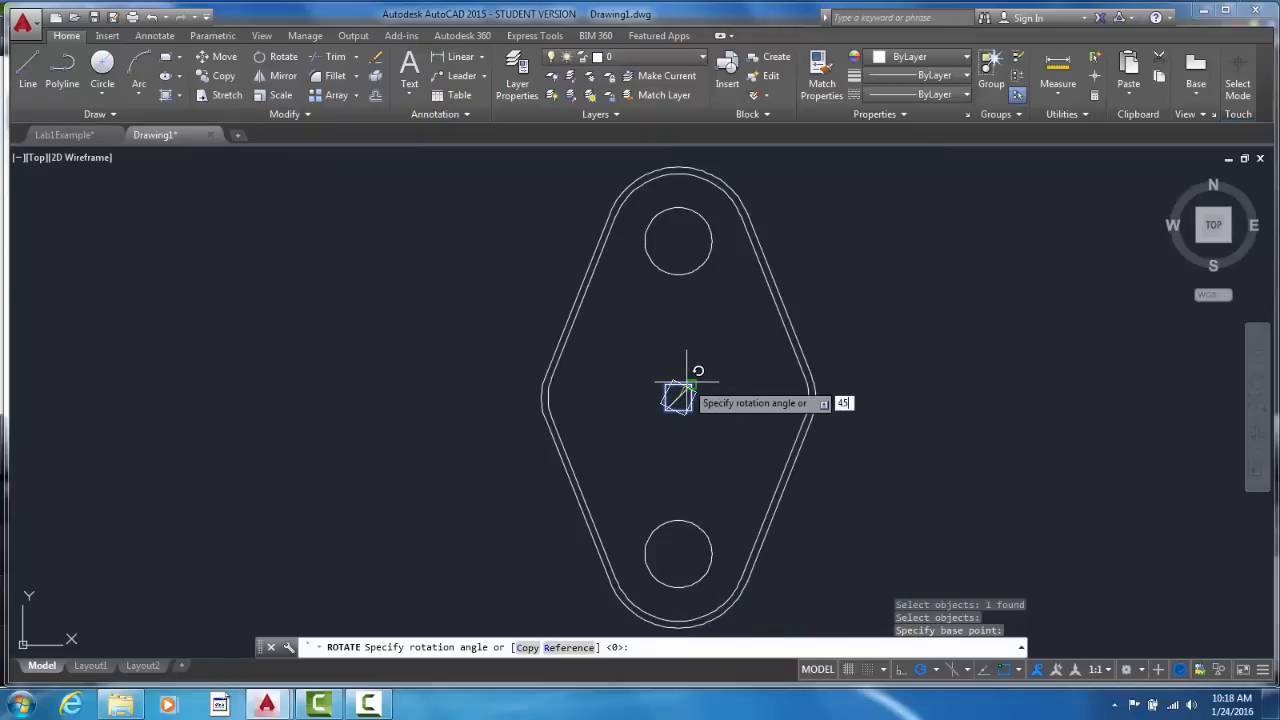
key(Return)
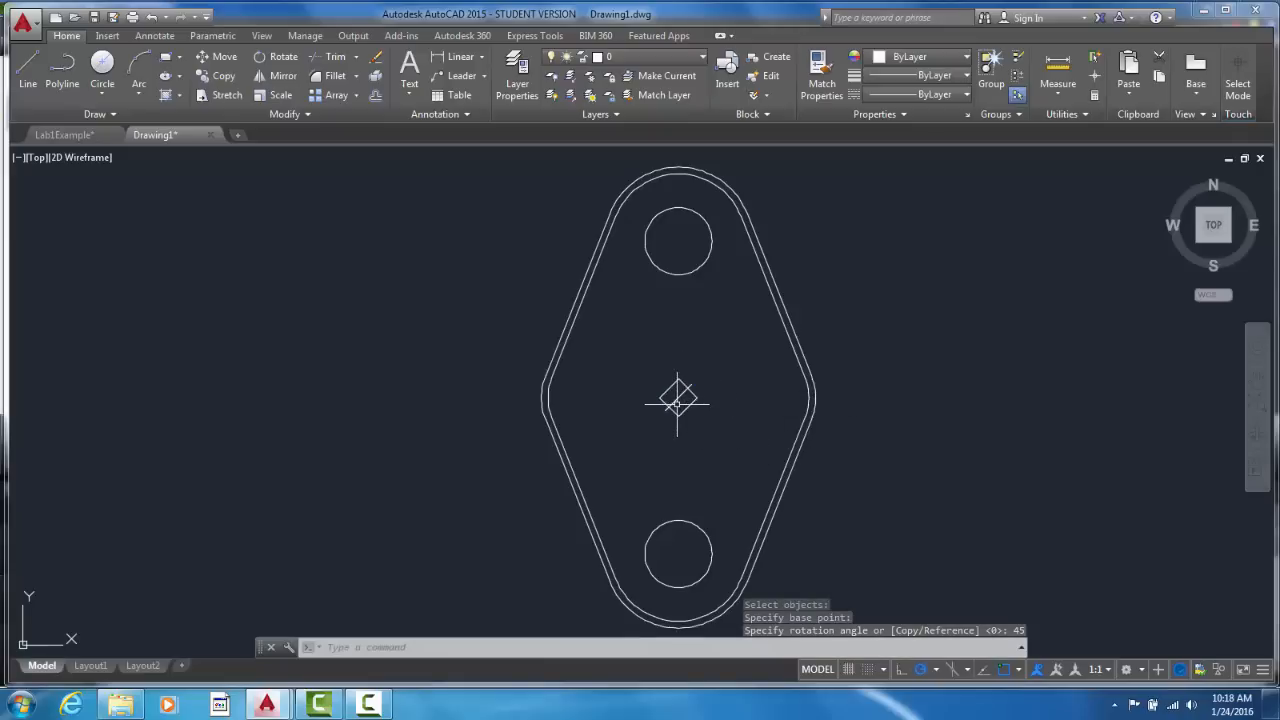
click(678, 398)
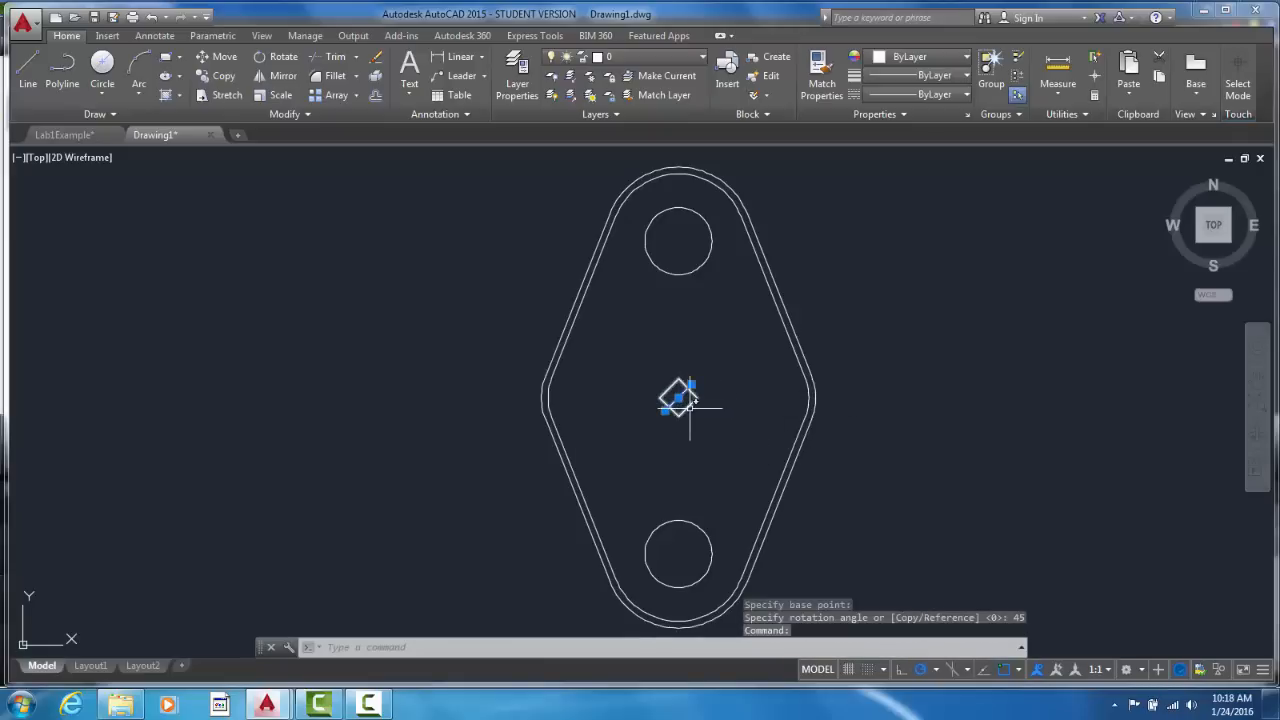
key(Delete)
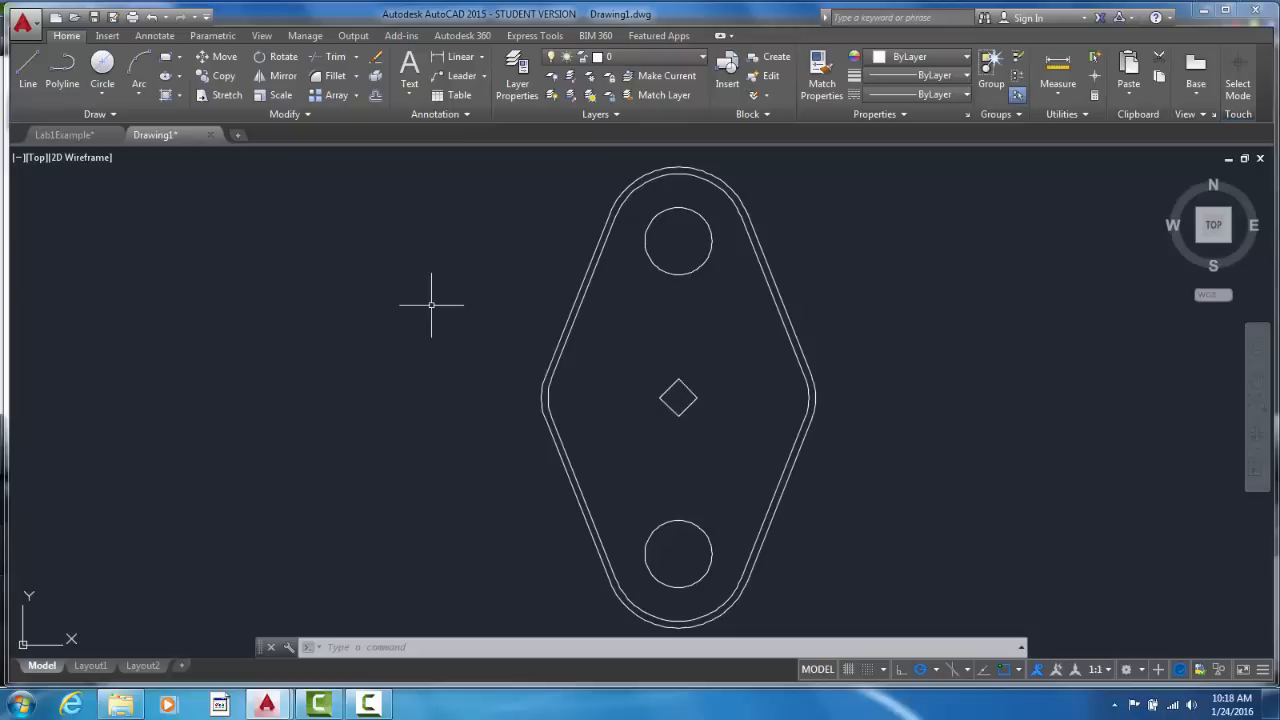
click(275, 100)
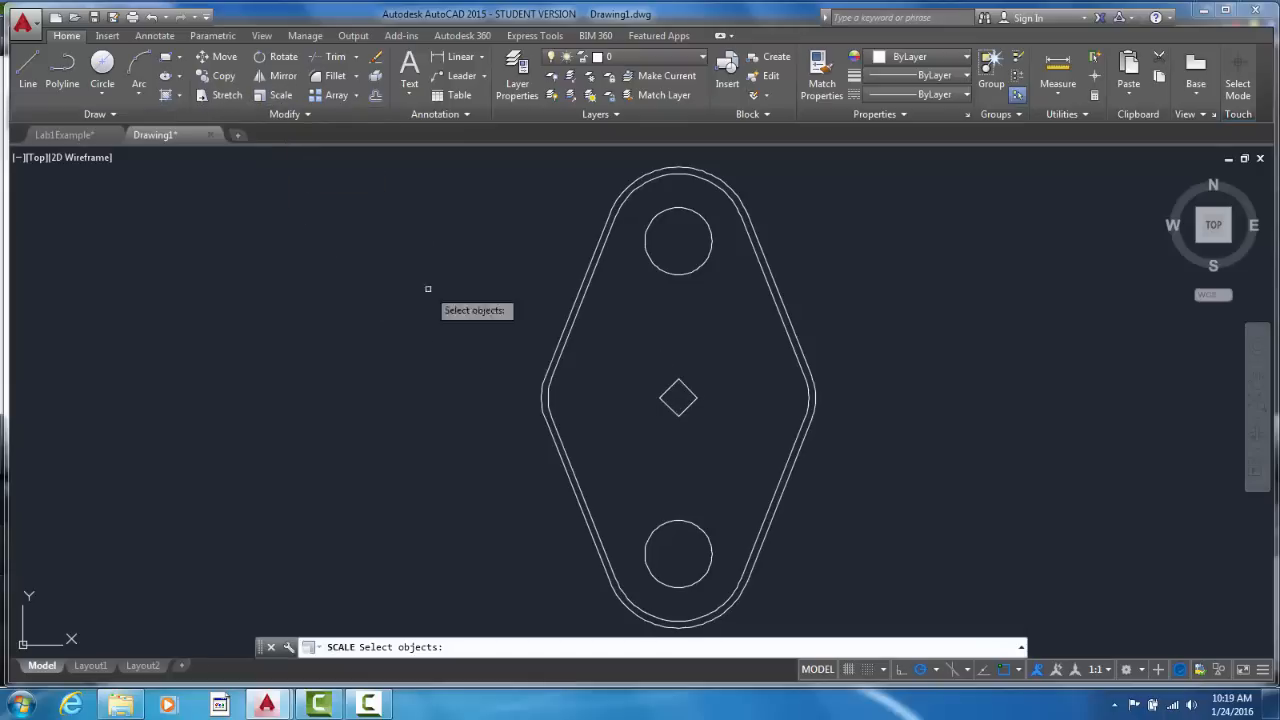
click(635, 363)
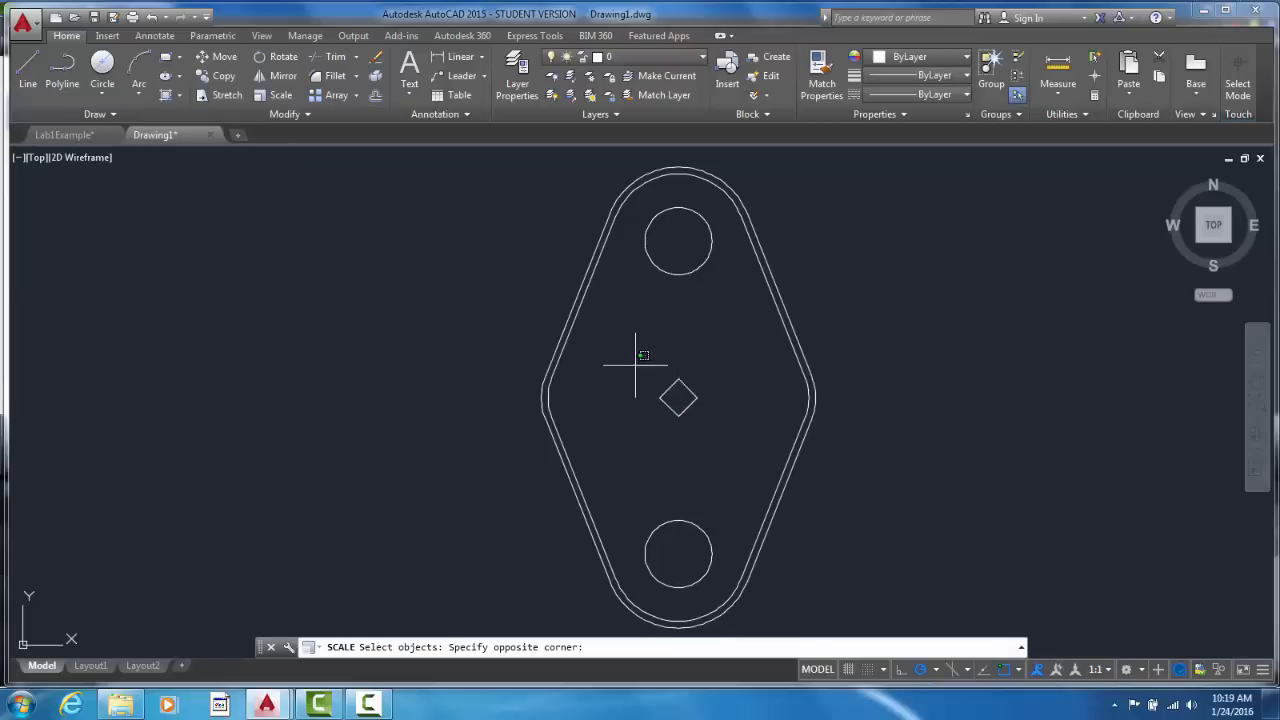
click(729, 434)
key(Return)
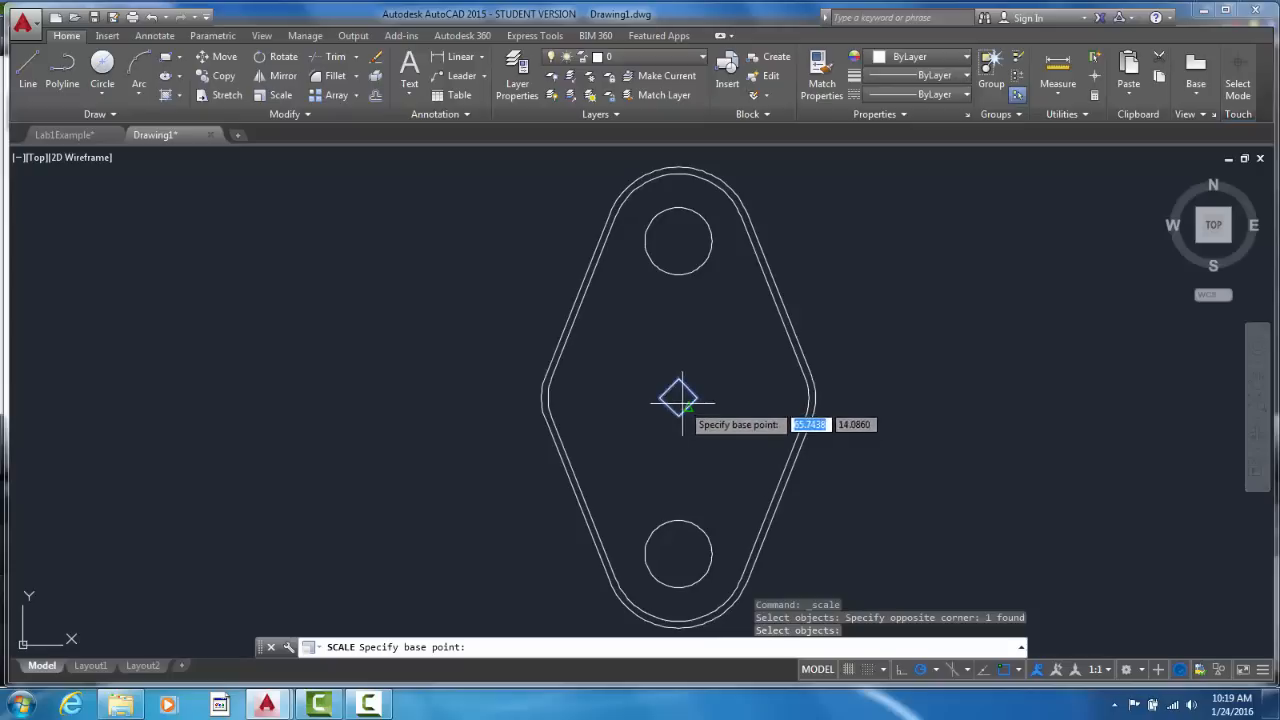
key(Escape)
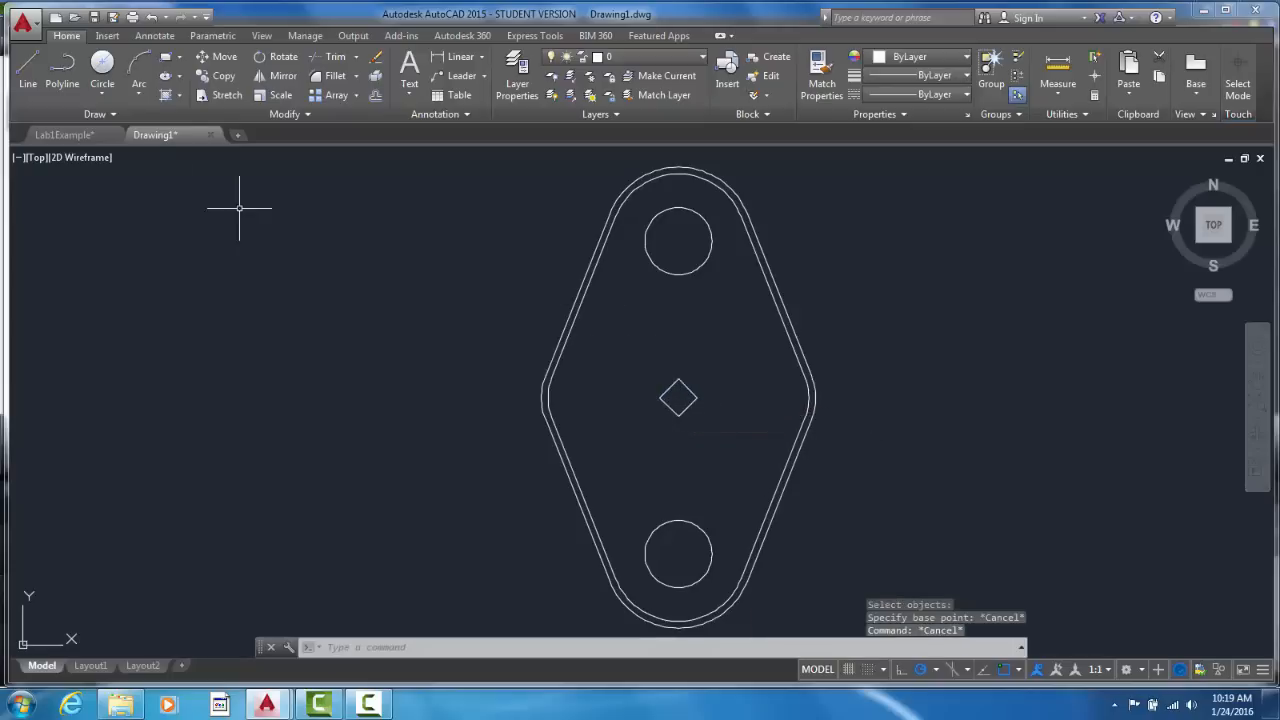
- Draw a horizontal diagonal line between the left and right corners of the rotated central square
click(28, 70)
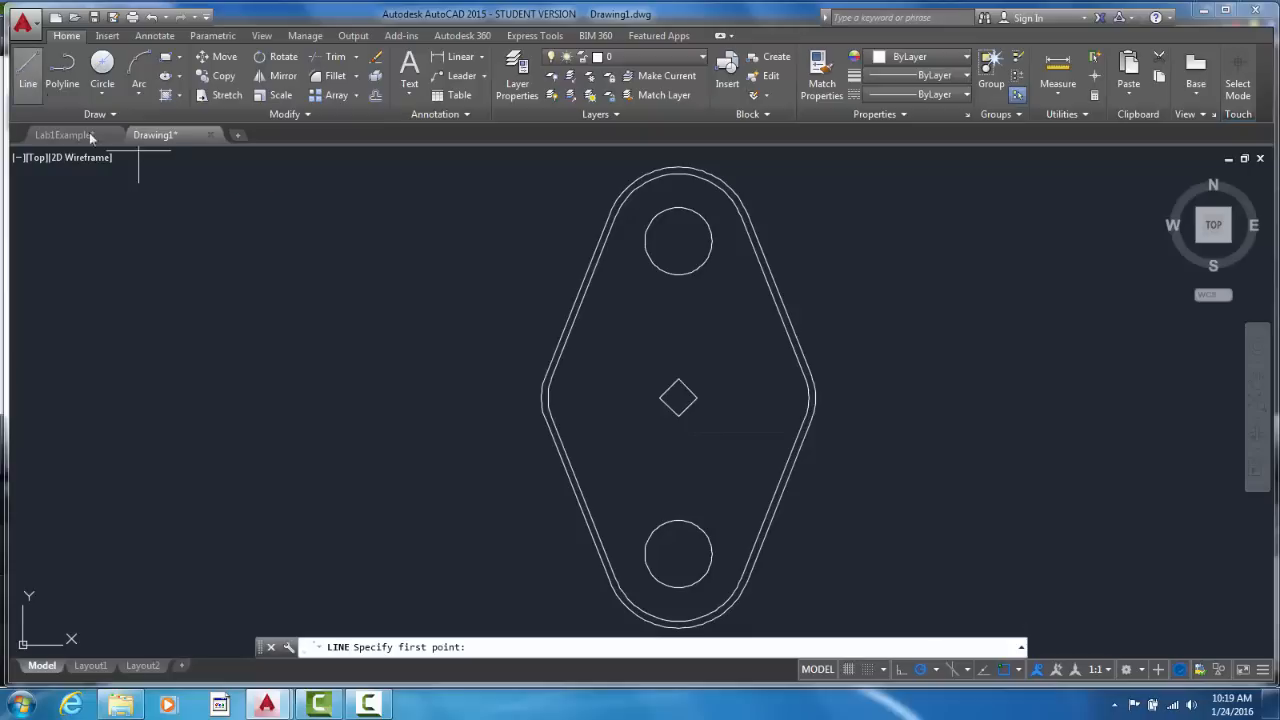
click(660, 398)
click(697, 398)
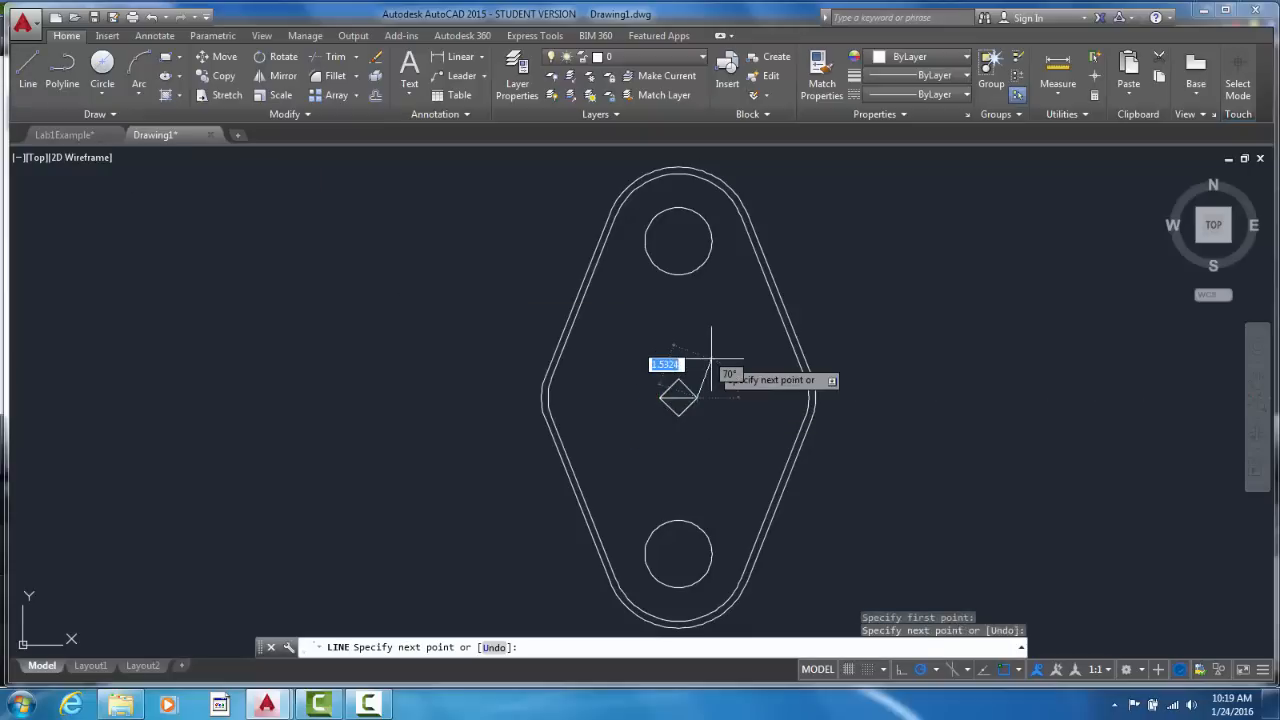
key(Return)
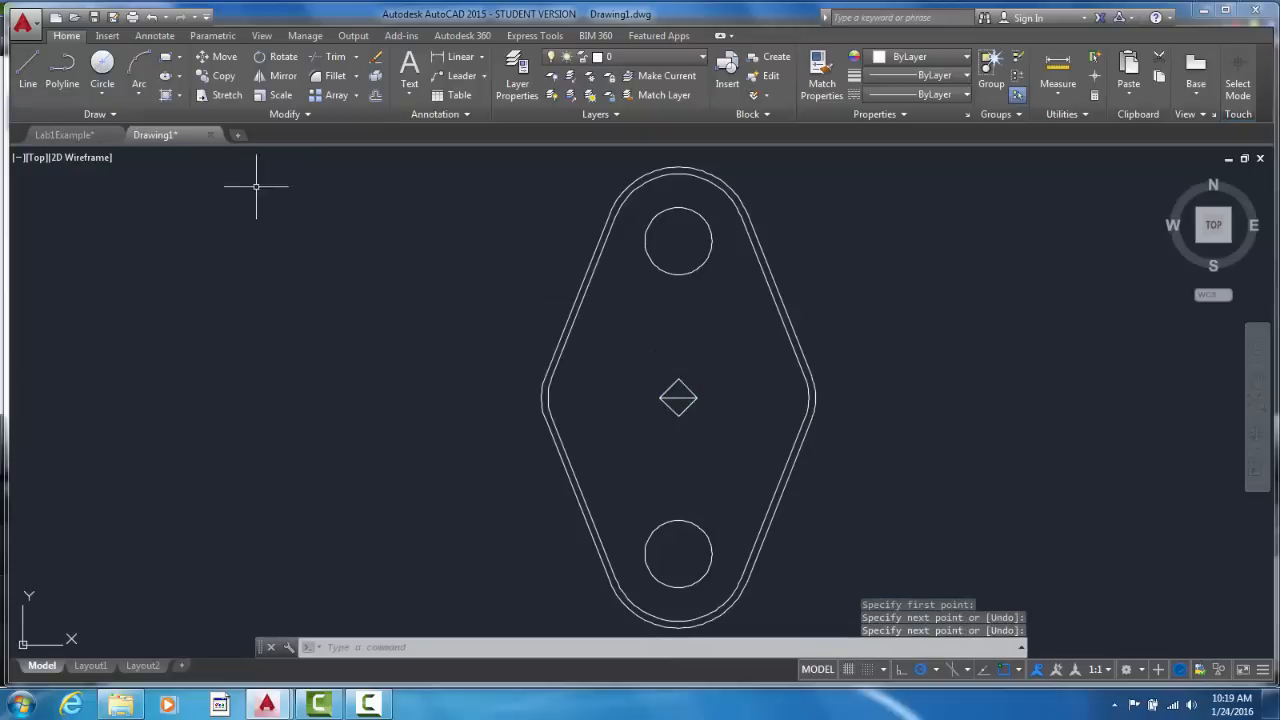
- Scale the central square by a factor of 1.5 about the midpoint of its diagonal, and erase the diagonal
click(269, 104)
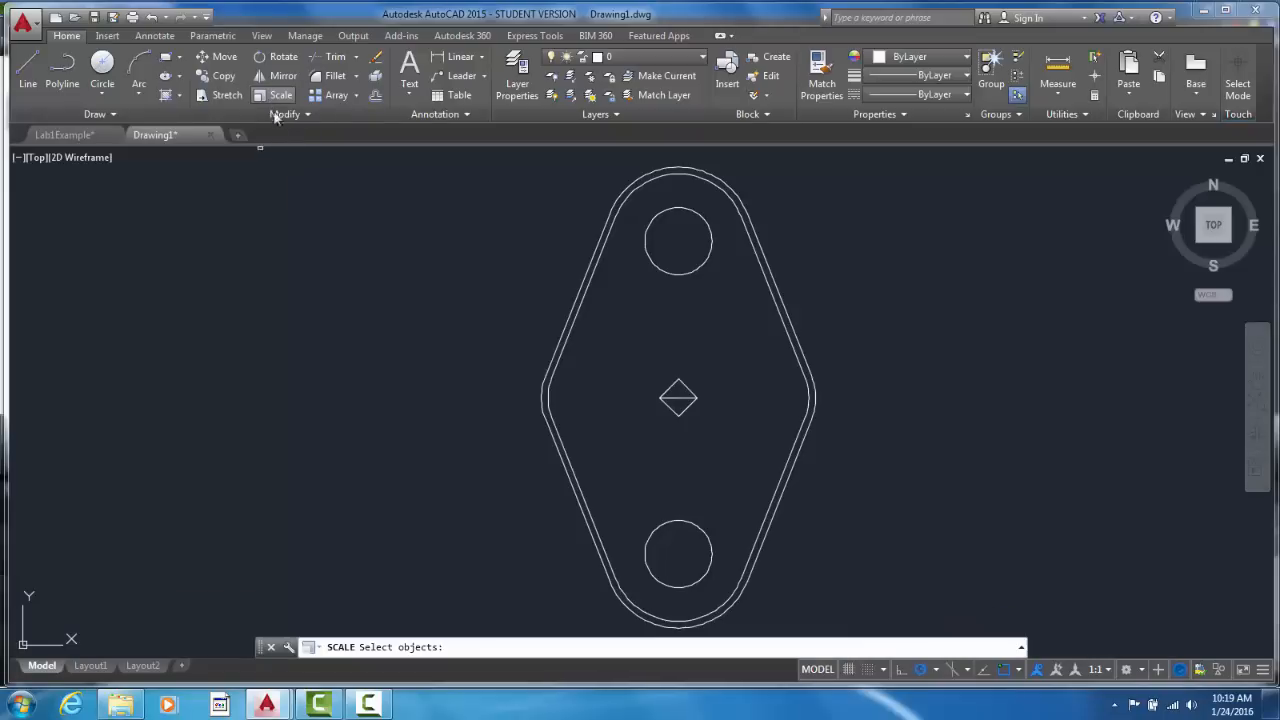
click(636, 353)
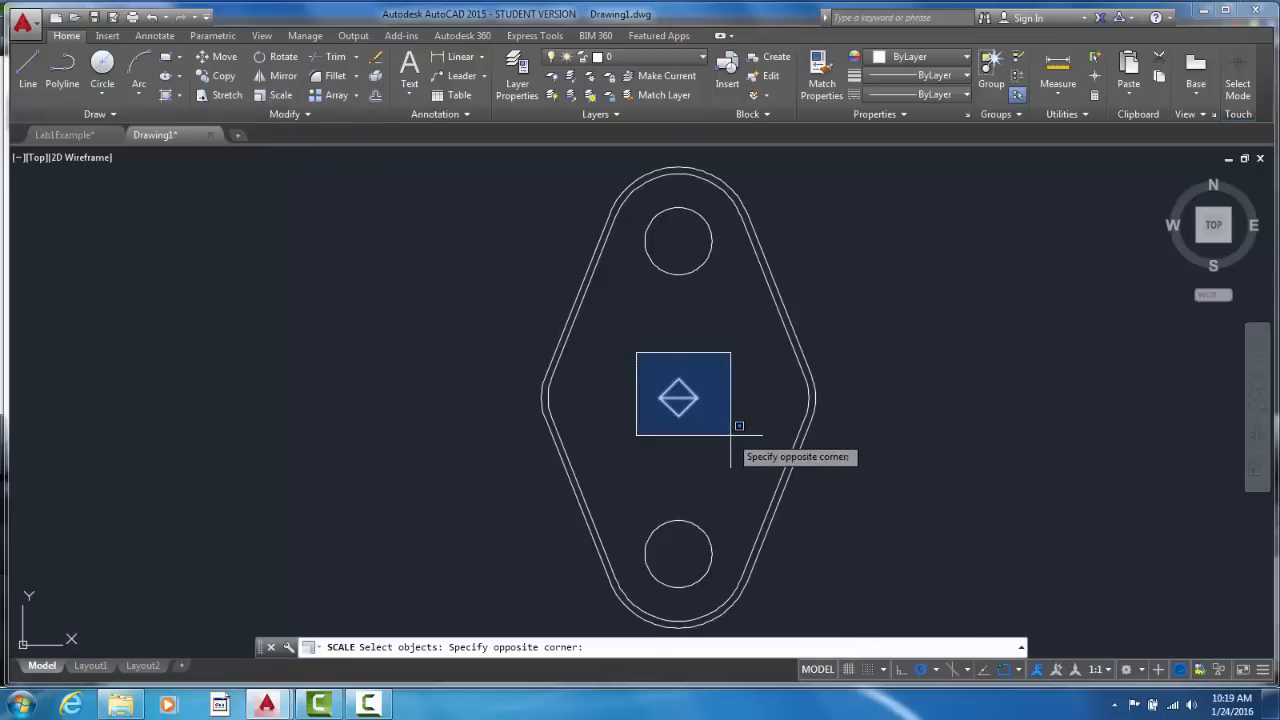
click(730, 432)
key(Return)
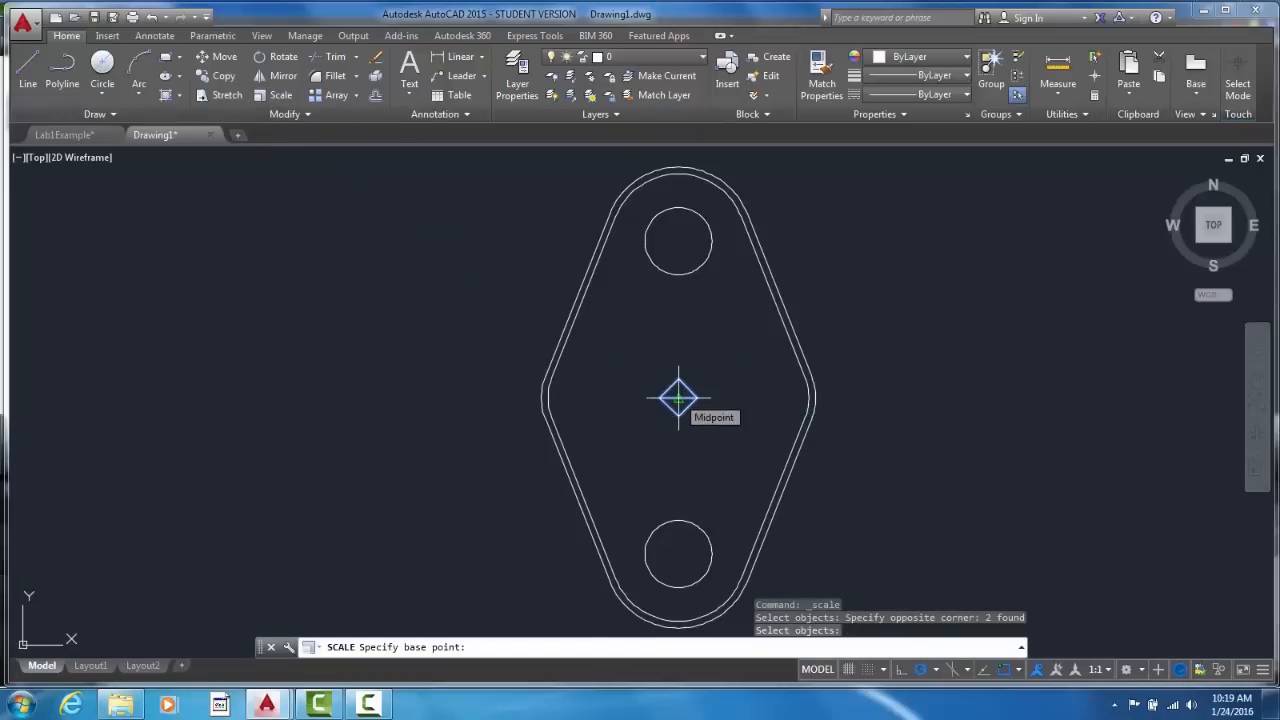
click(678, 399)
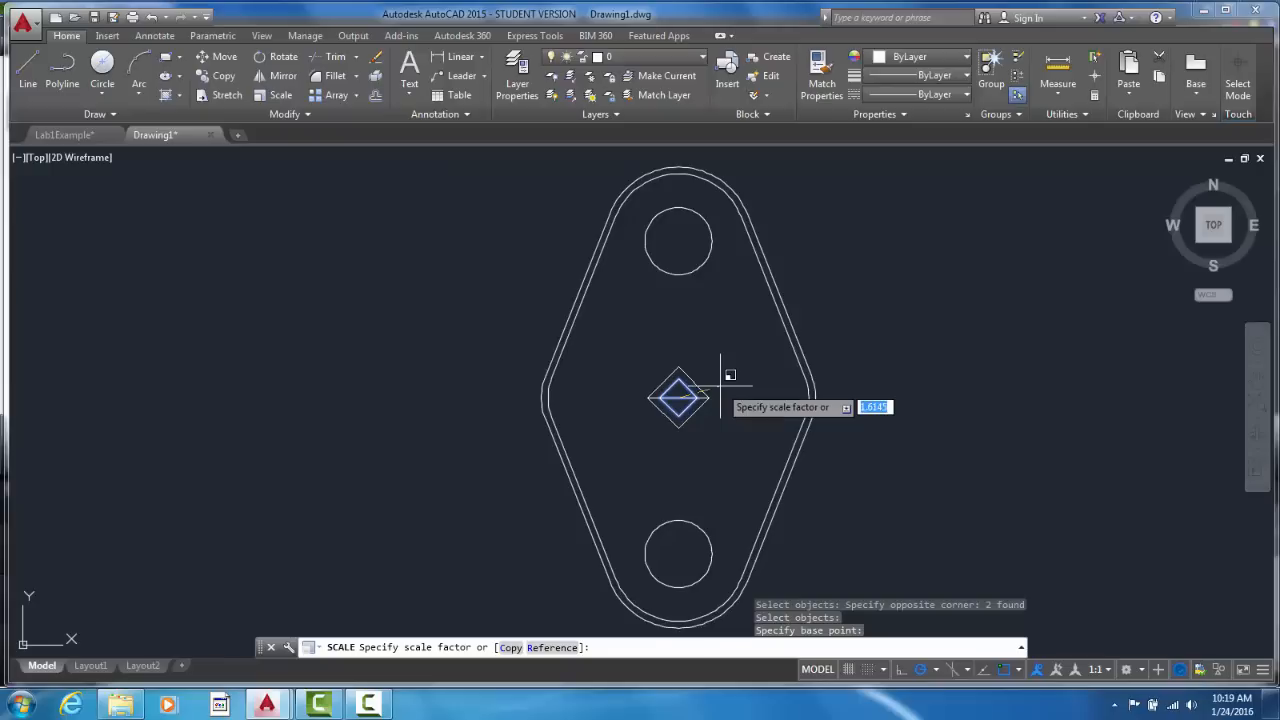
text(1.5)
key(Return)
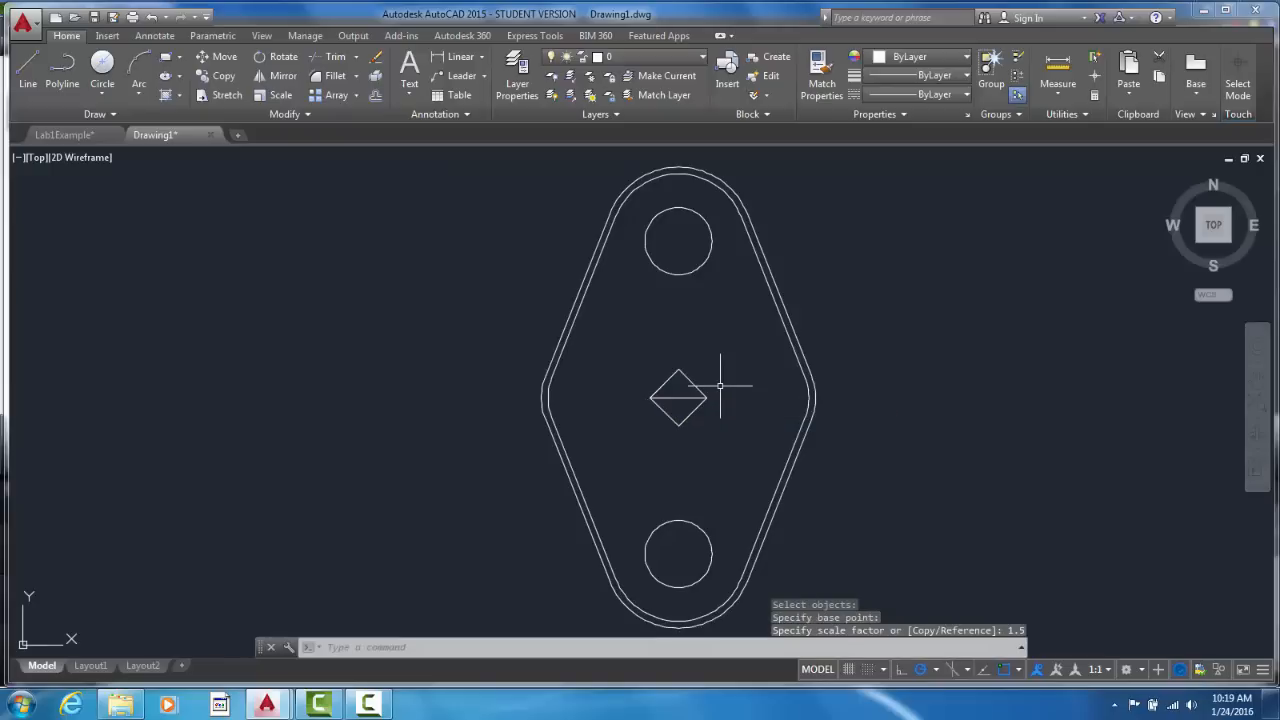
click(690, 398)
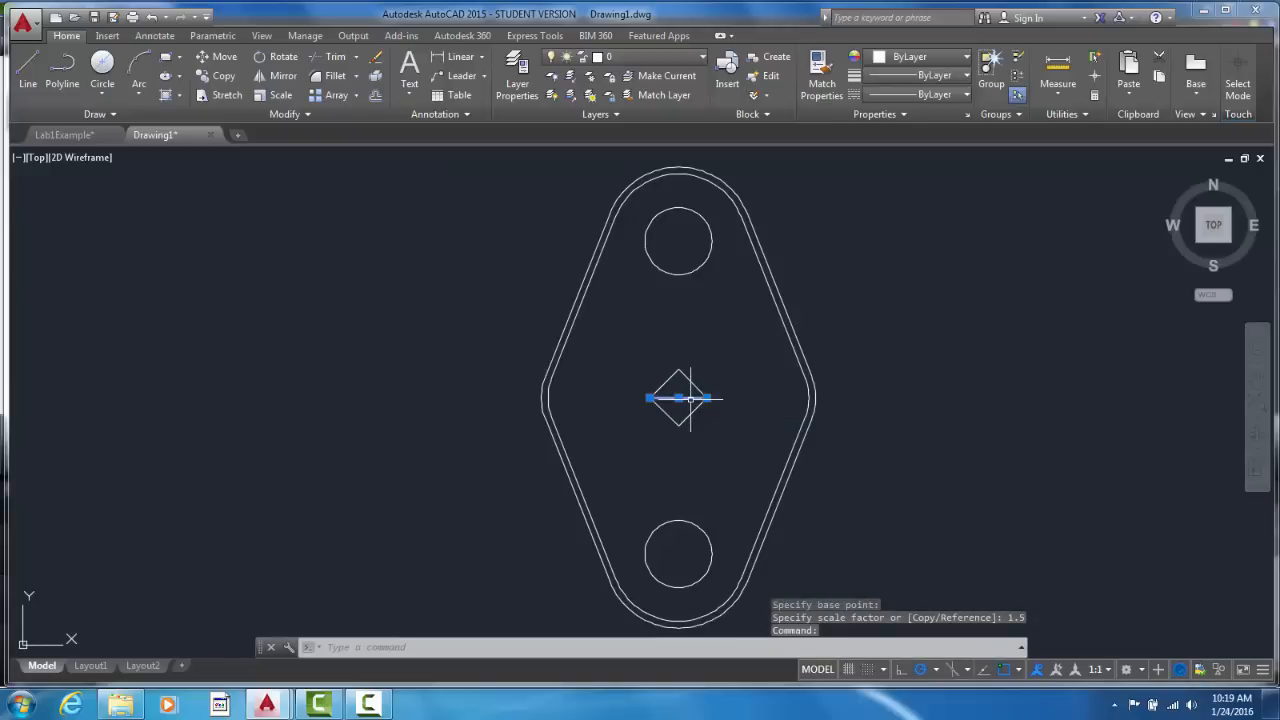
key(Delete)
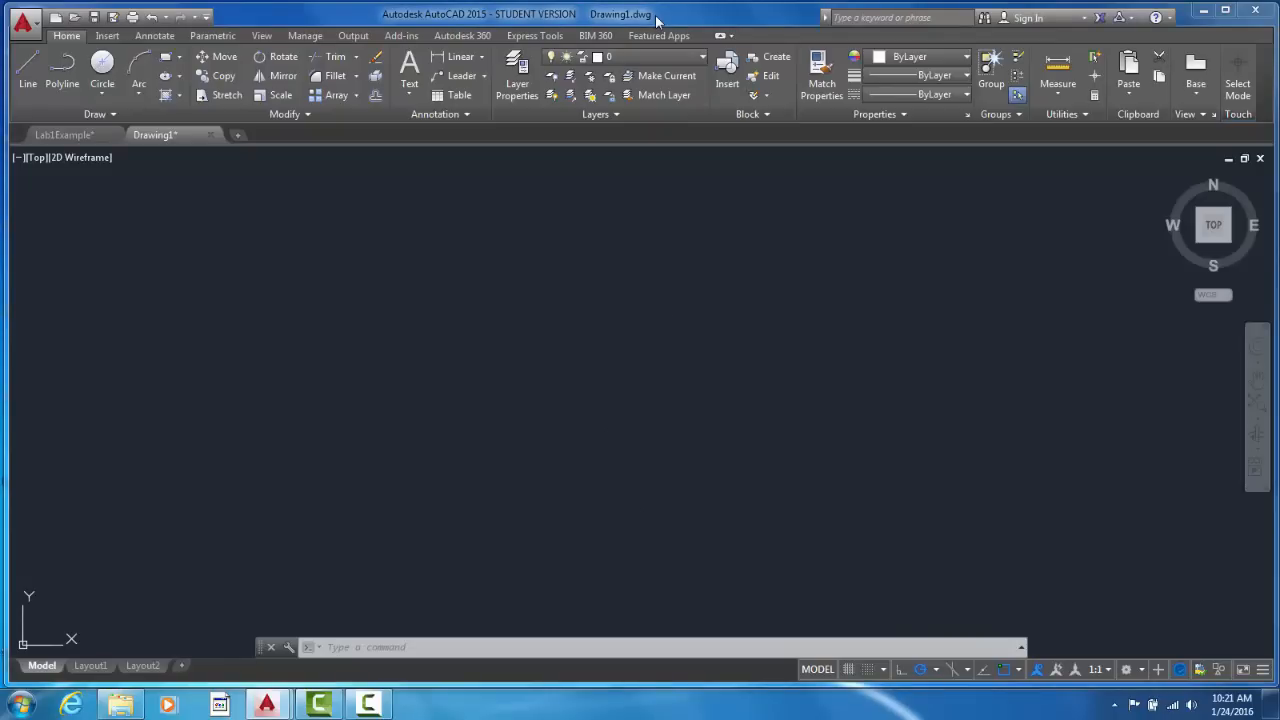
- Draw a circle with a diameter of 30 in an empty area of the drawing, to the right of the plate
click(105, 64)
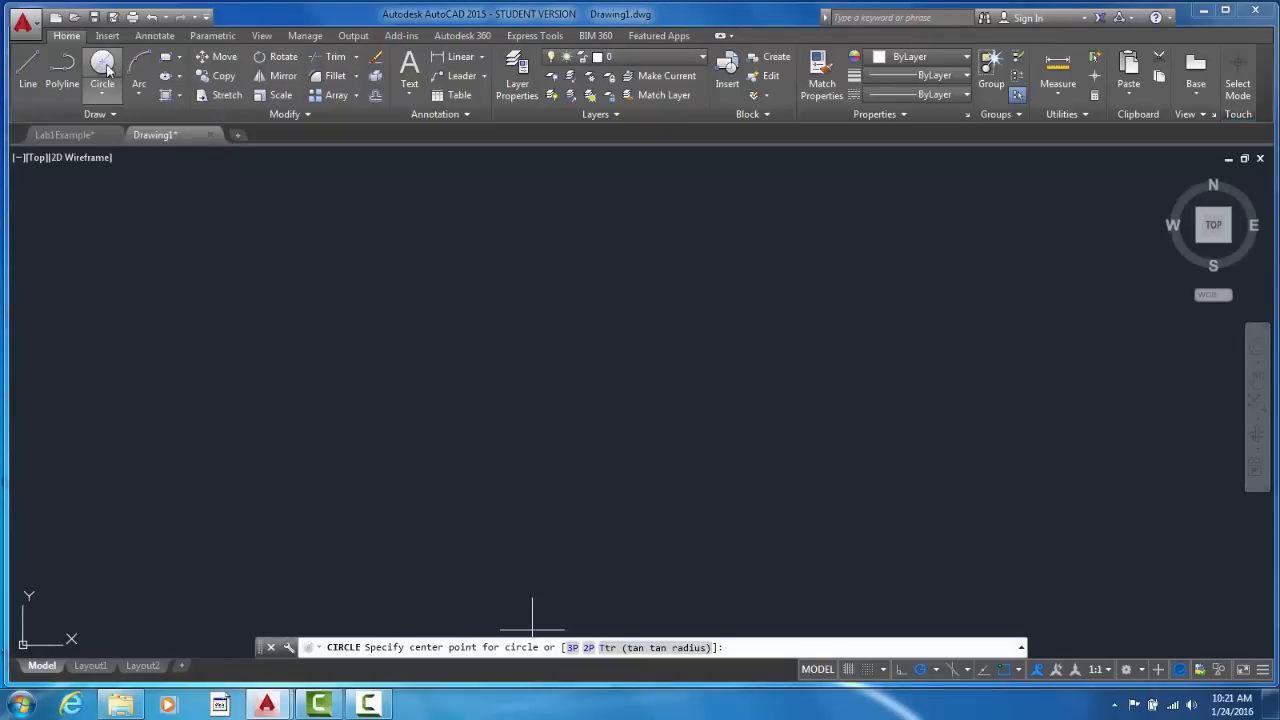
click(602, 381)
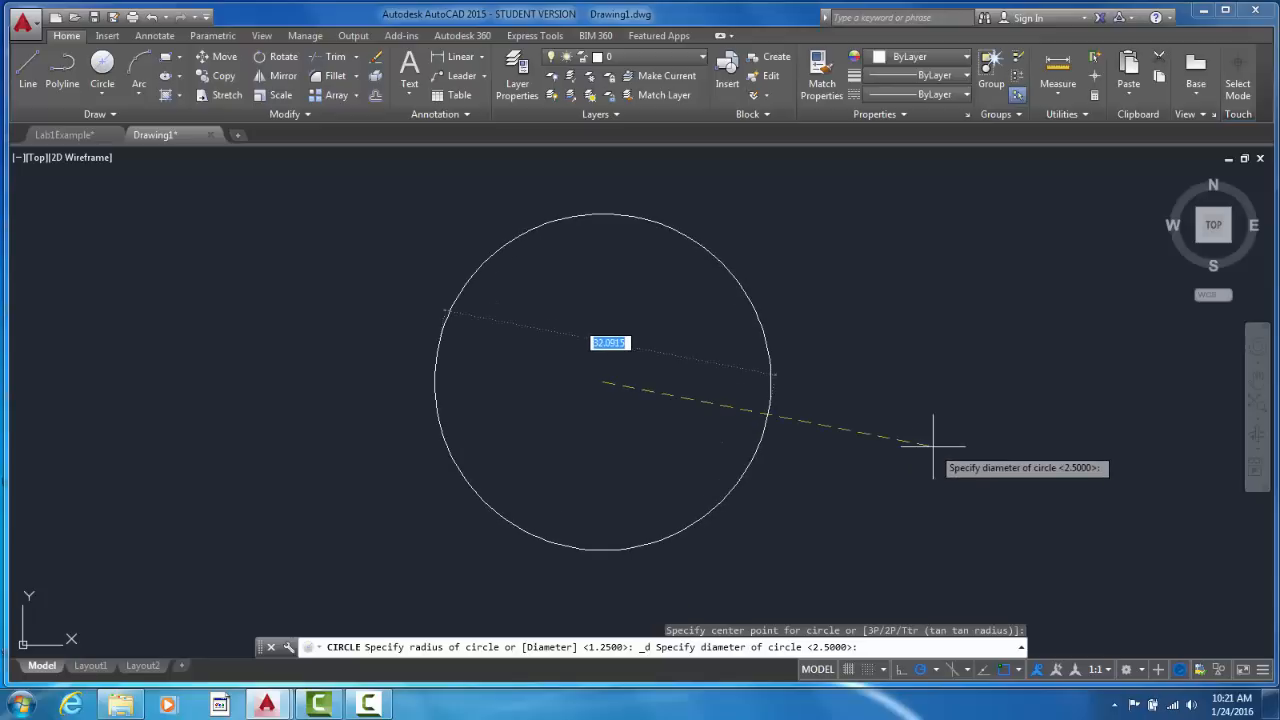
text(30)
key(Return)
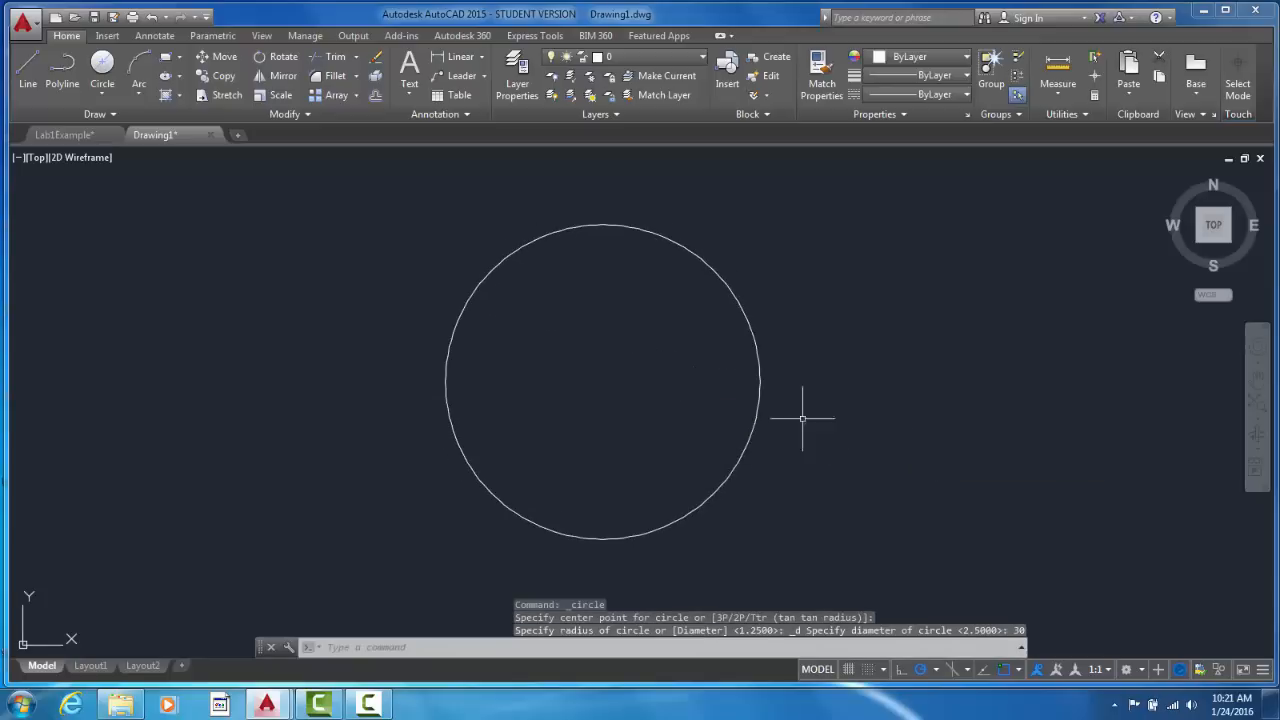
mouse_move(731, 380)
middle_down()
mouse_move(766, 389)
mouse_move(748, 386)
middle_up()
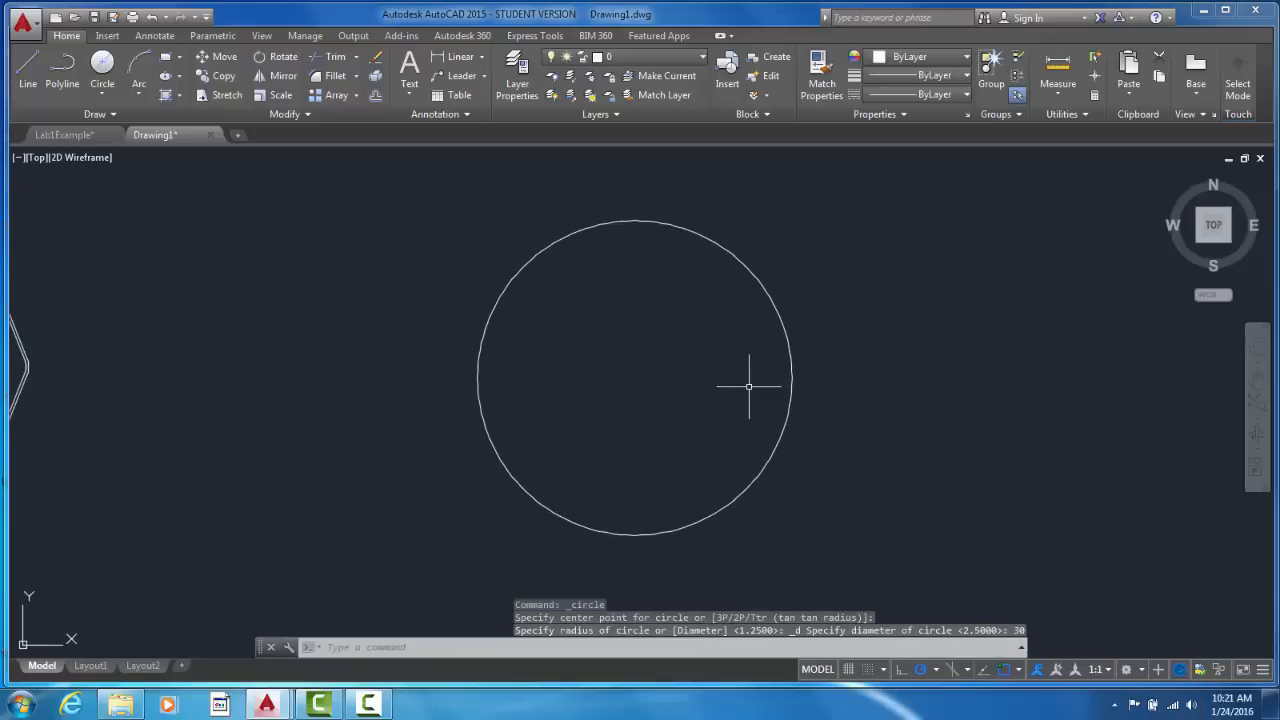
middle_drag(453, 165, 424, 167)
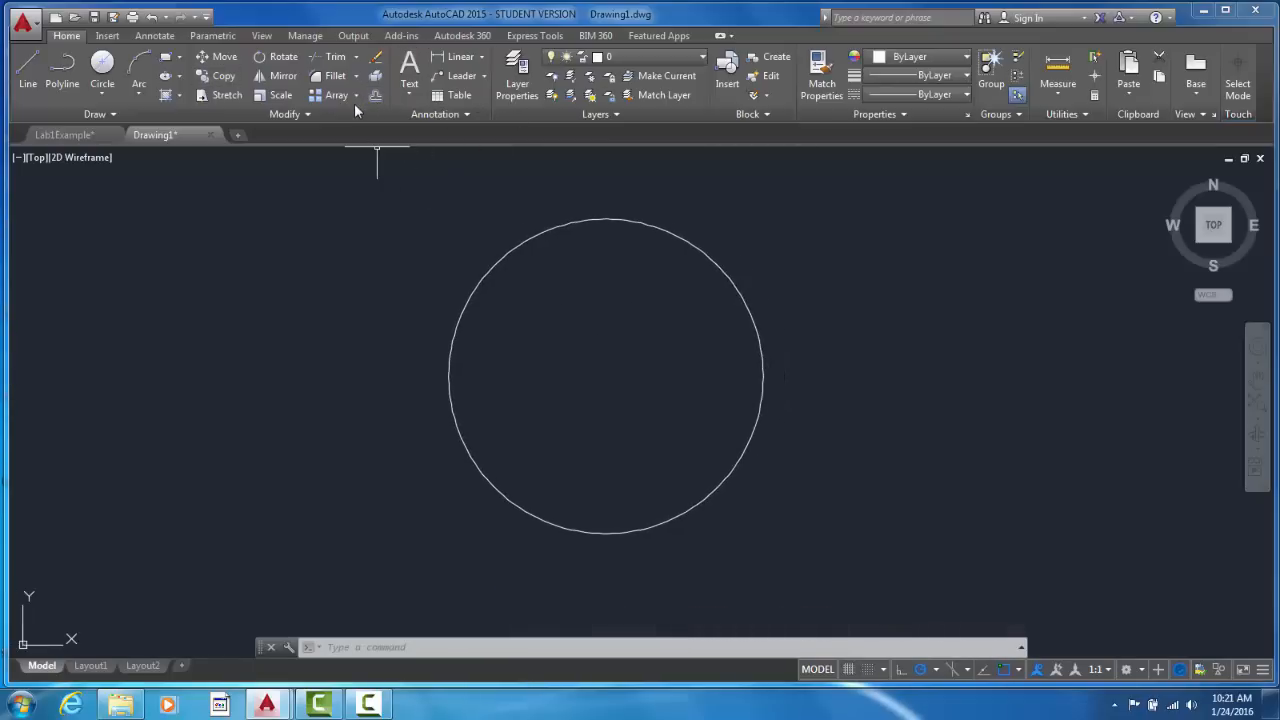
- Offset the 30-diameter circle outward by a distance of 3
click(375, 97)
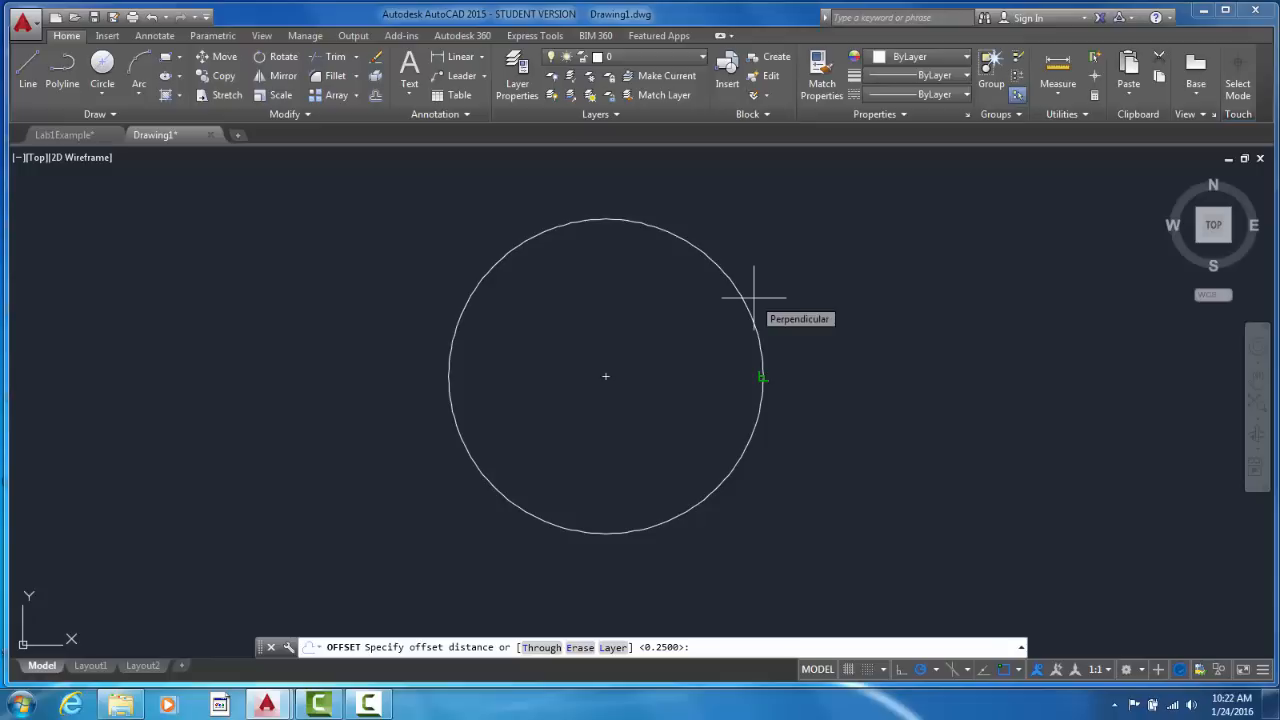
text(3)
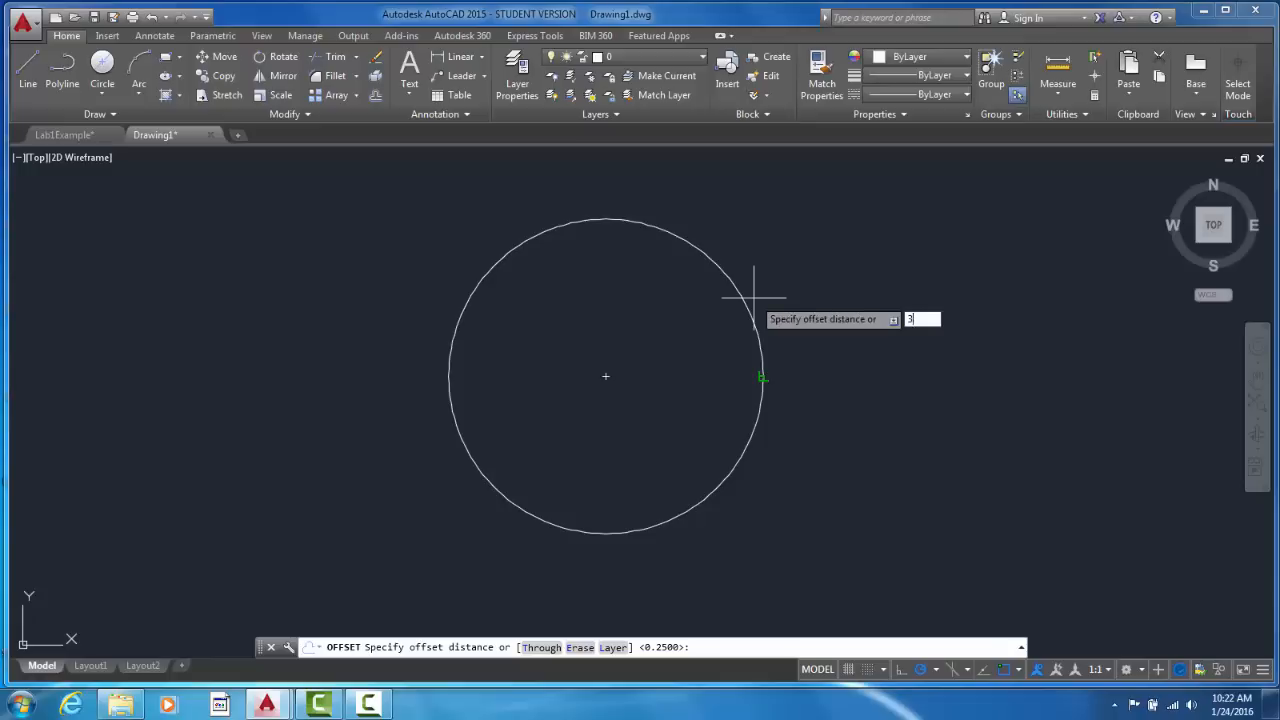
key(Return)
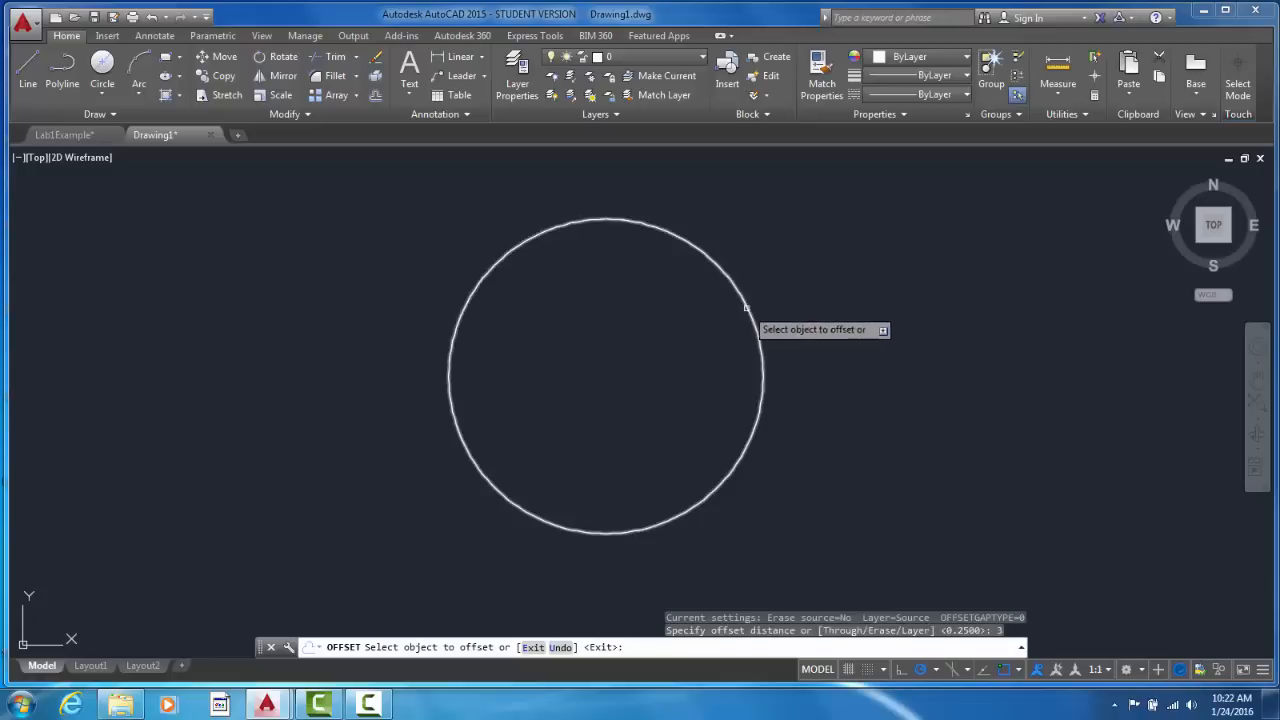
click(749, 300)
click(809, 281)
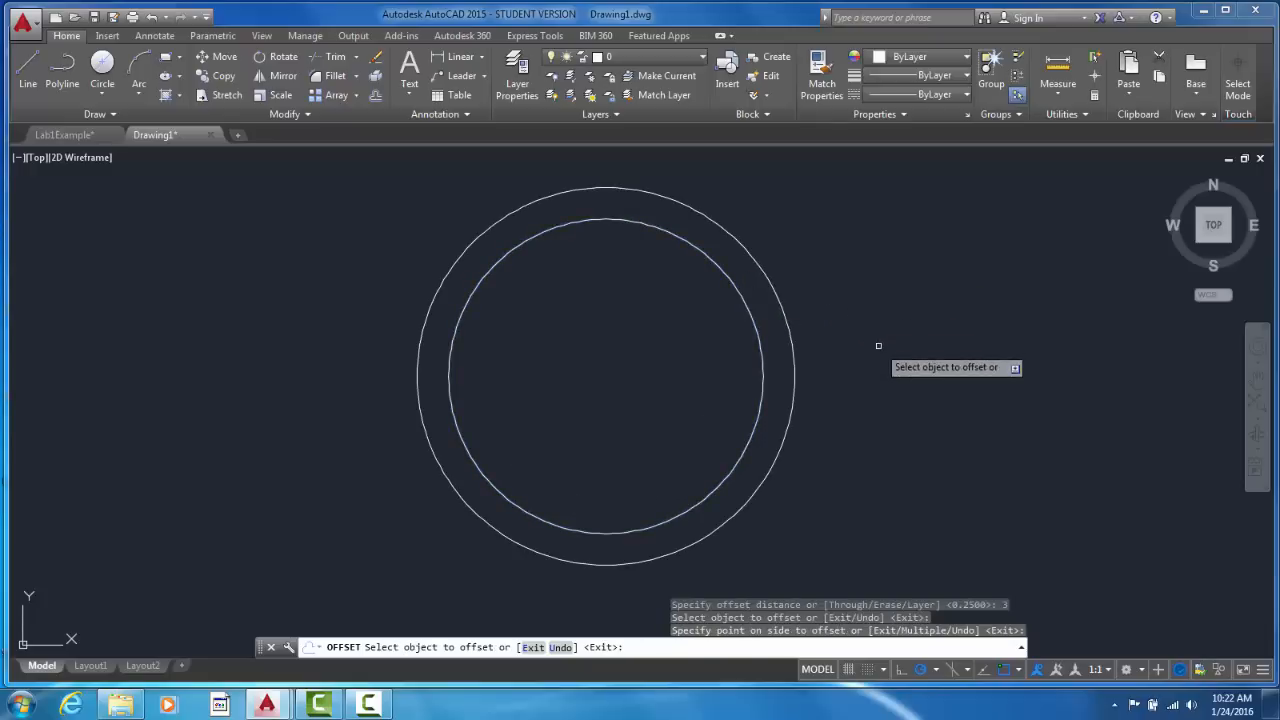
key(Return)
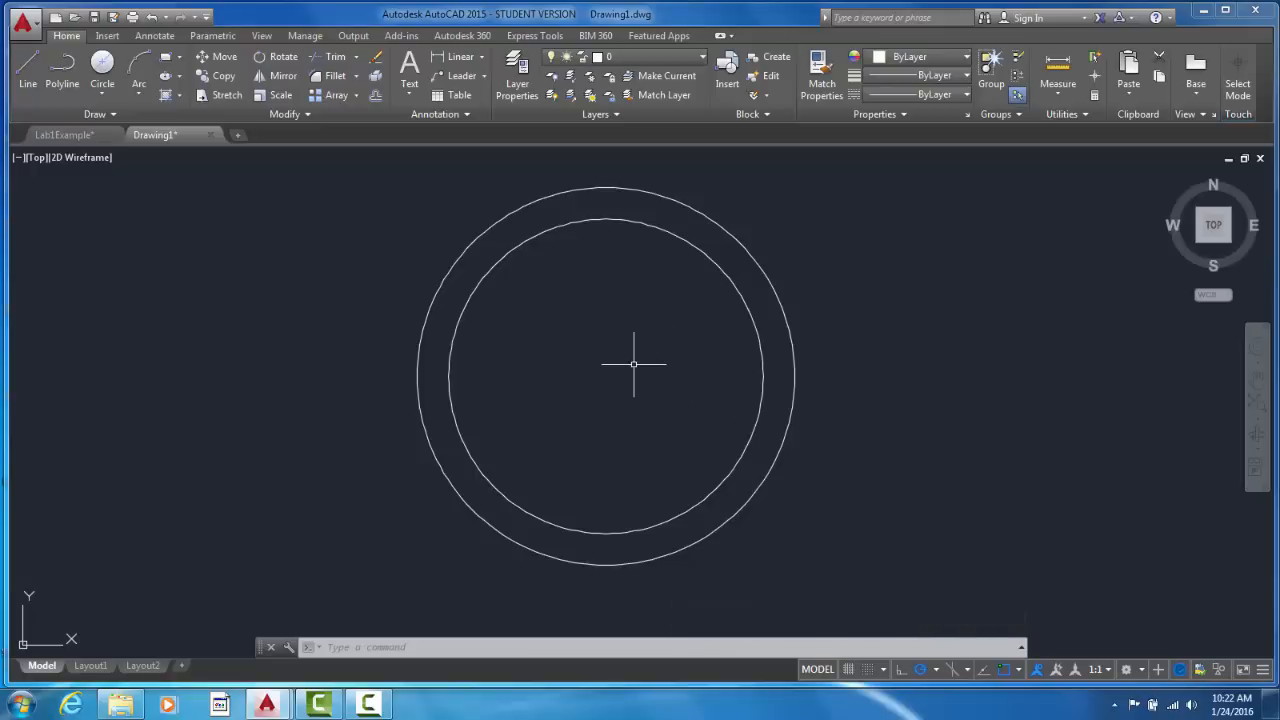
- Draw a circle with a diameter of 3 at the common centre of the two large circles
click(103, 64)
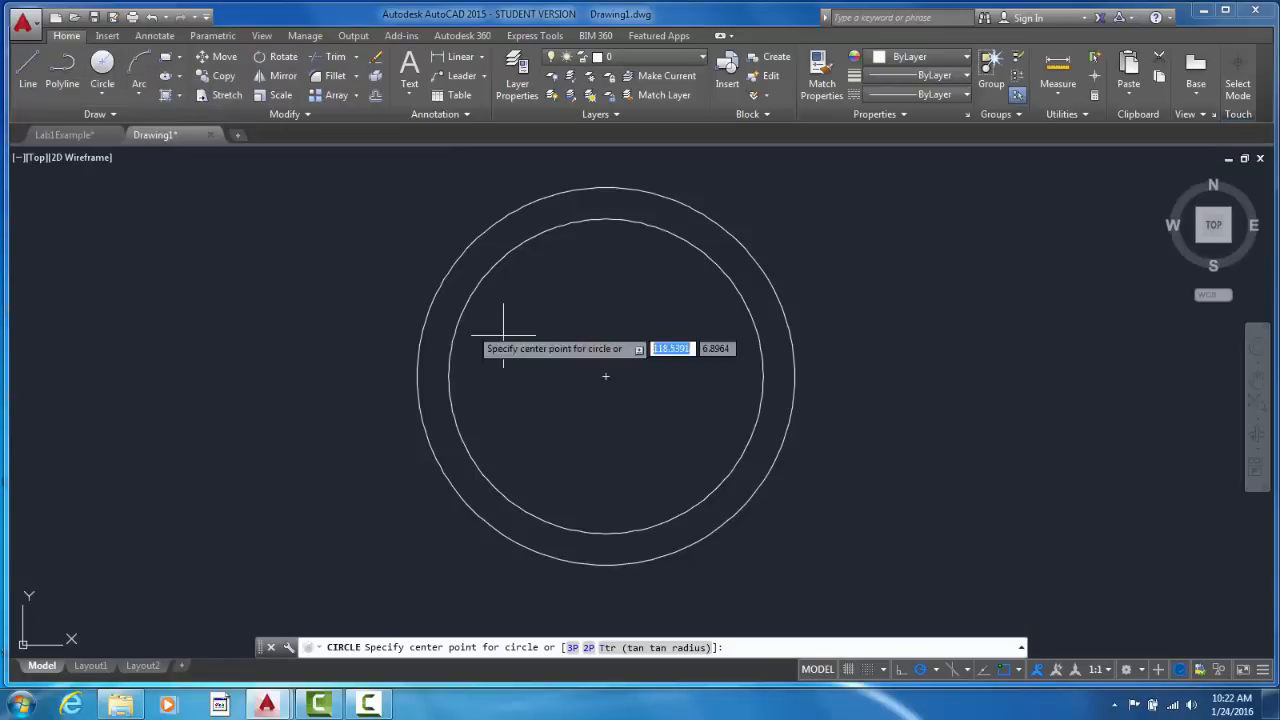
click(607, 377)
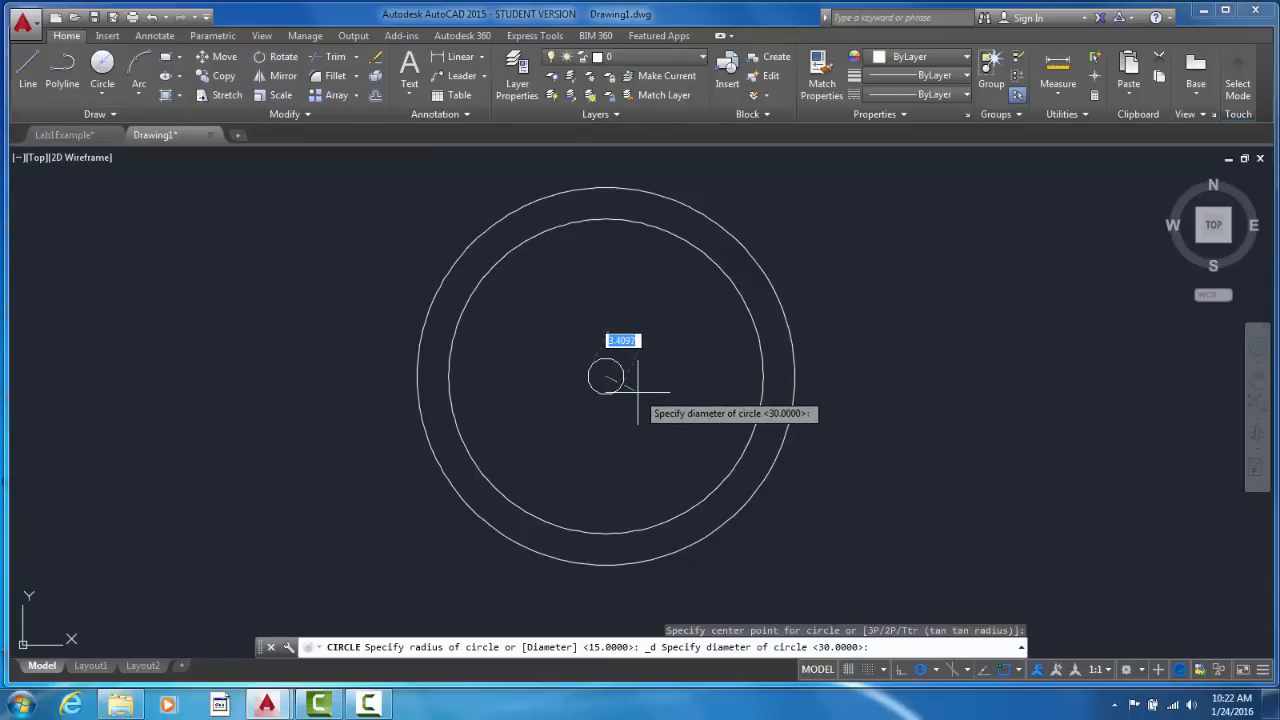
key(Return)
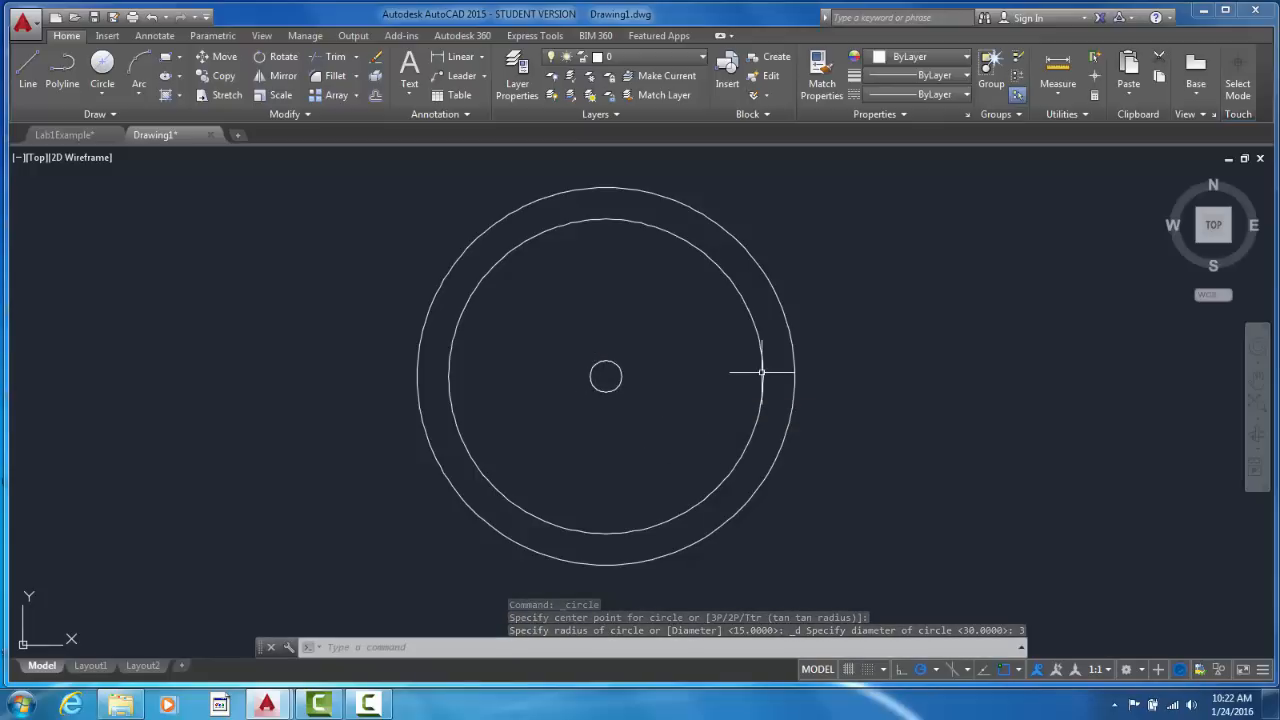
- Move the small circle 10 units horizontally to the right from the centre of the large circles
click(222, 62)
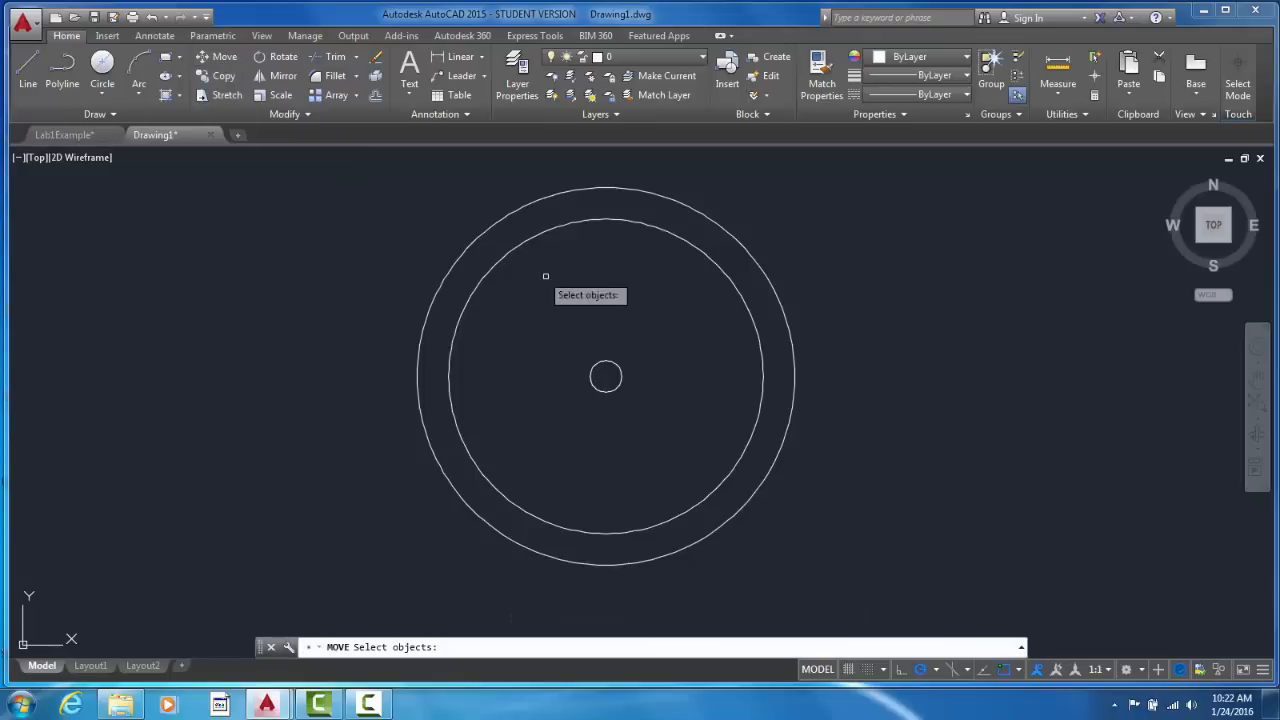
click(606, 361)
key(Return)
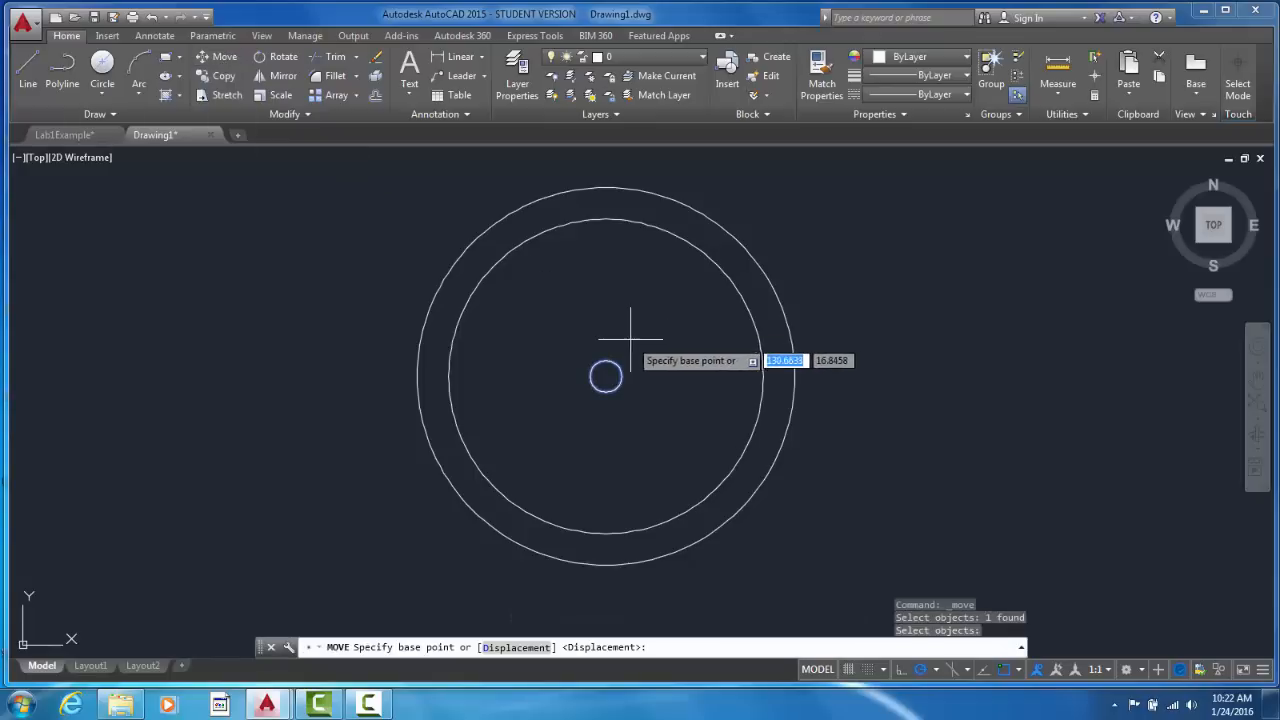
click(605, 376)
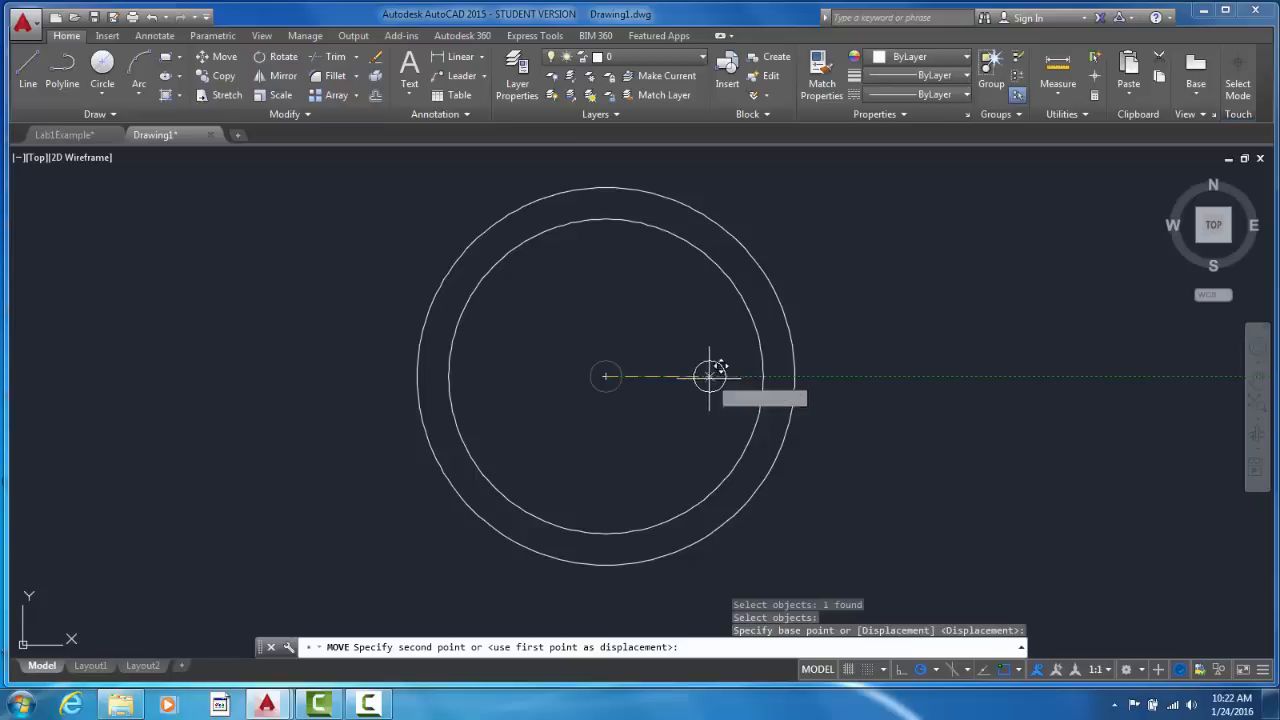
text(10)
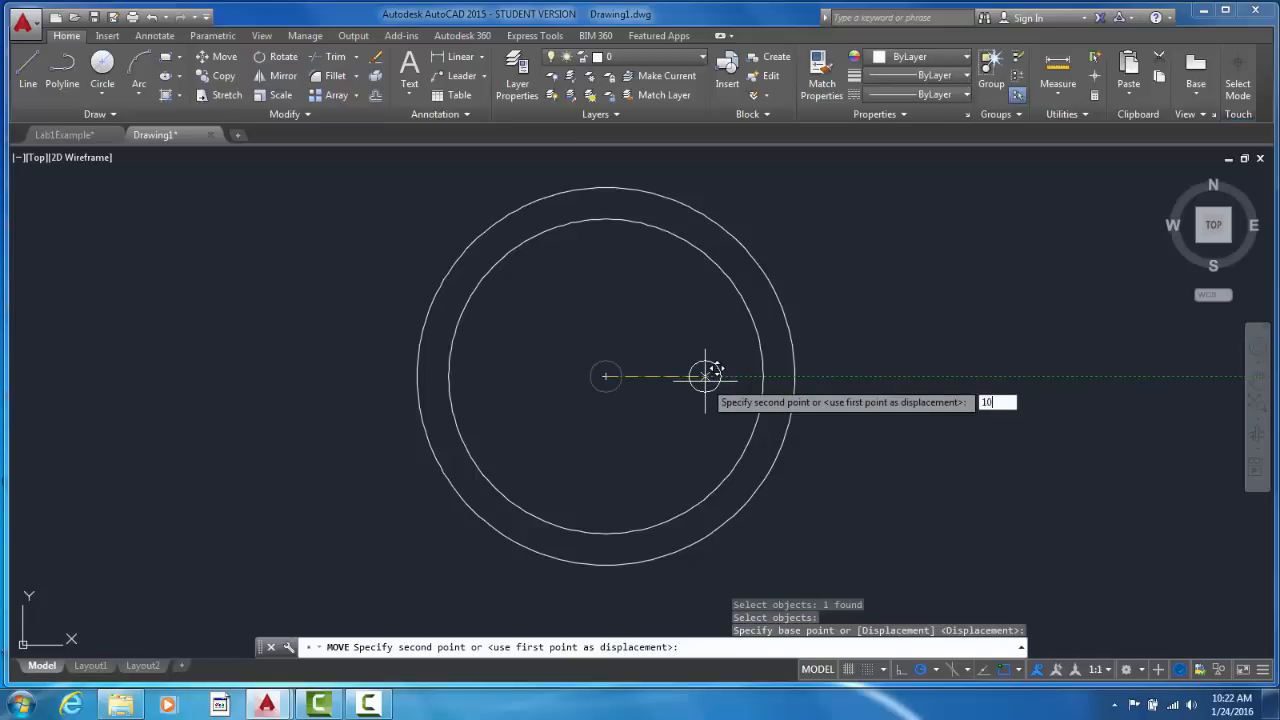
key(Return)
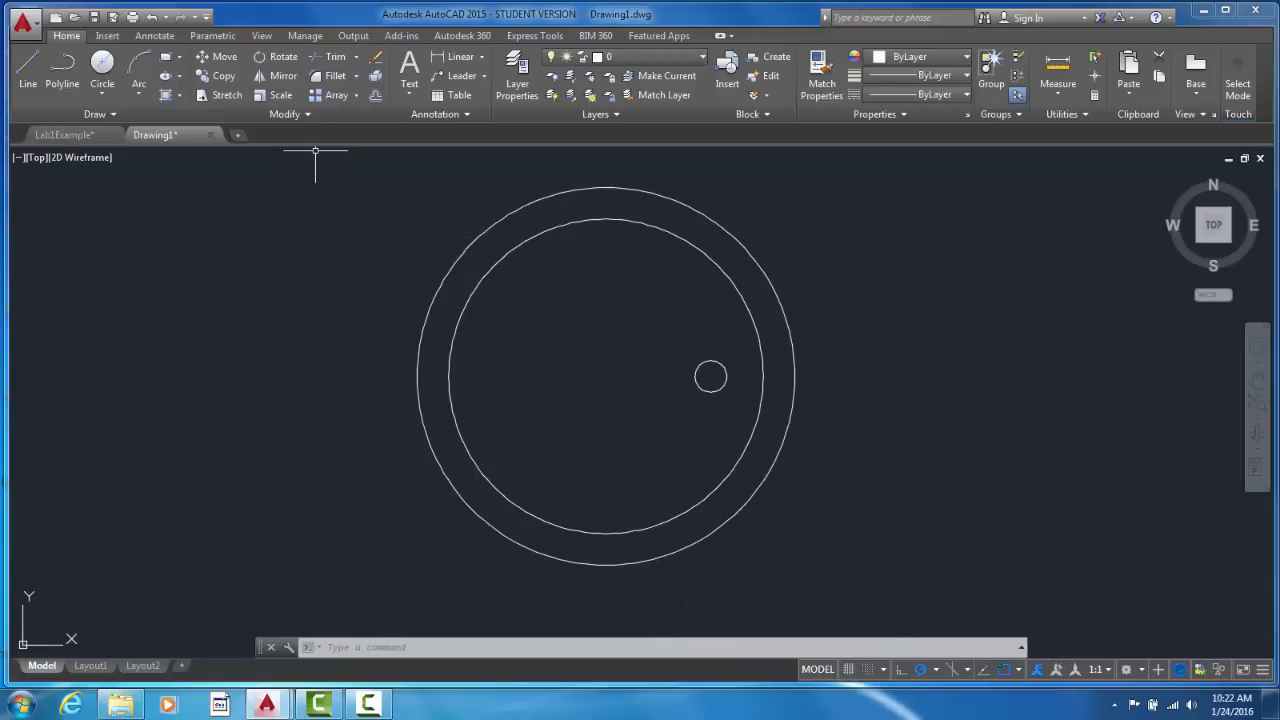
- Create a polar array of the small circle around the centre of the large circles
click(357, 95)
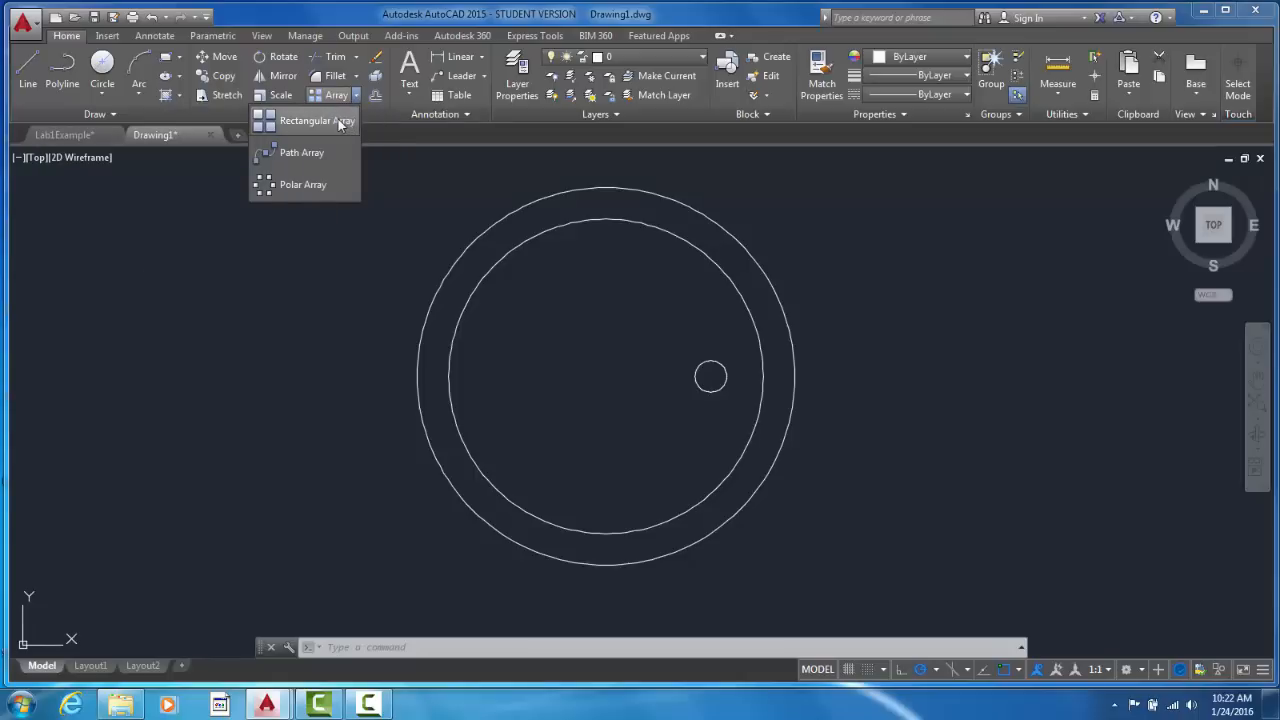
click(322, 185)
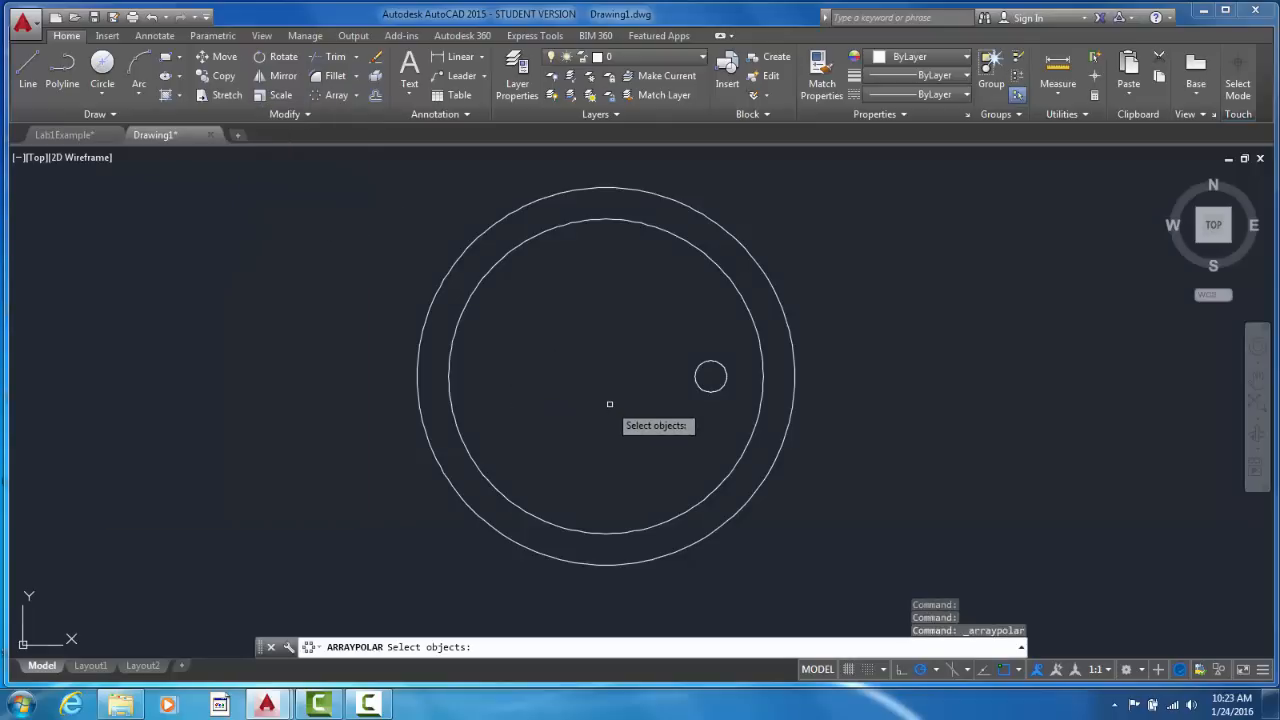
click(702, 390)
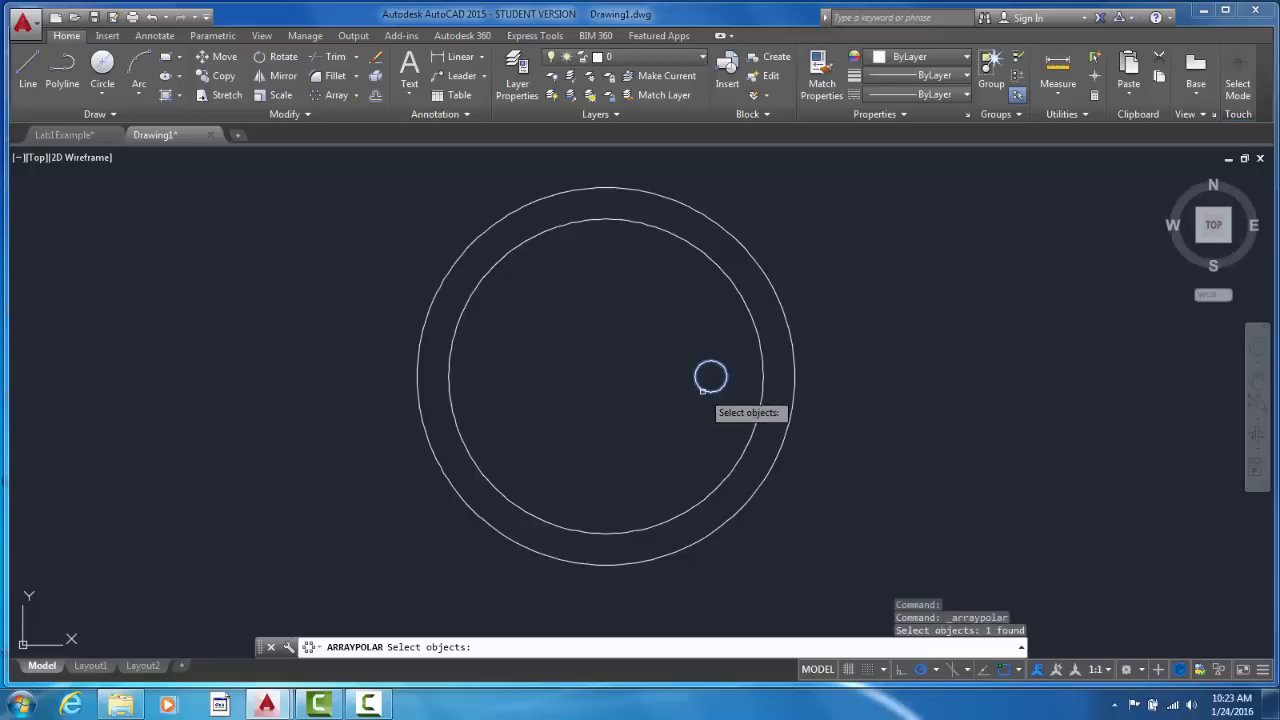
key(Return)
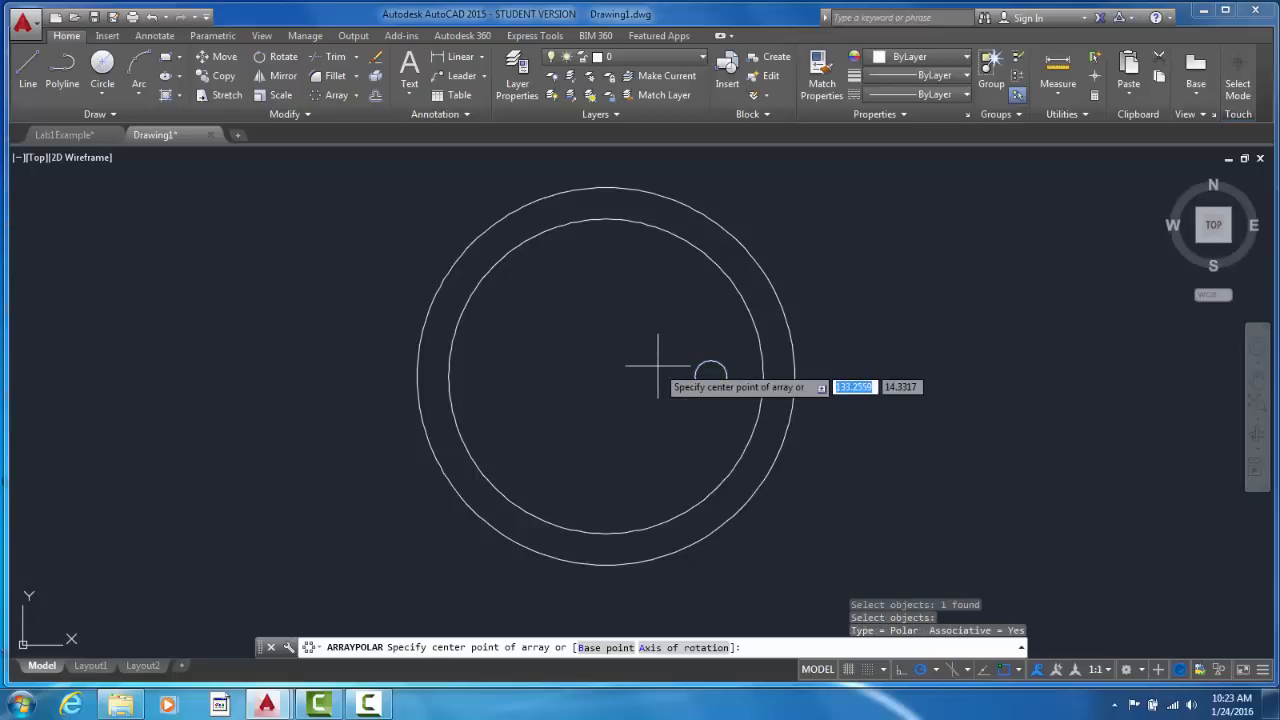
click(605, 376)
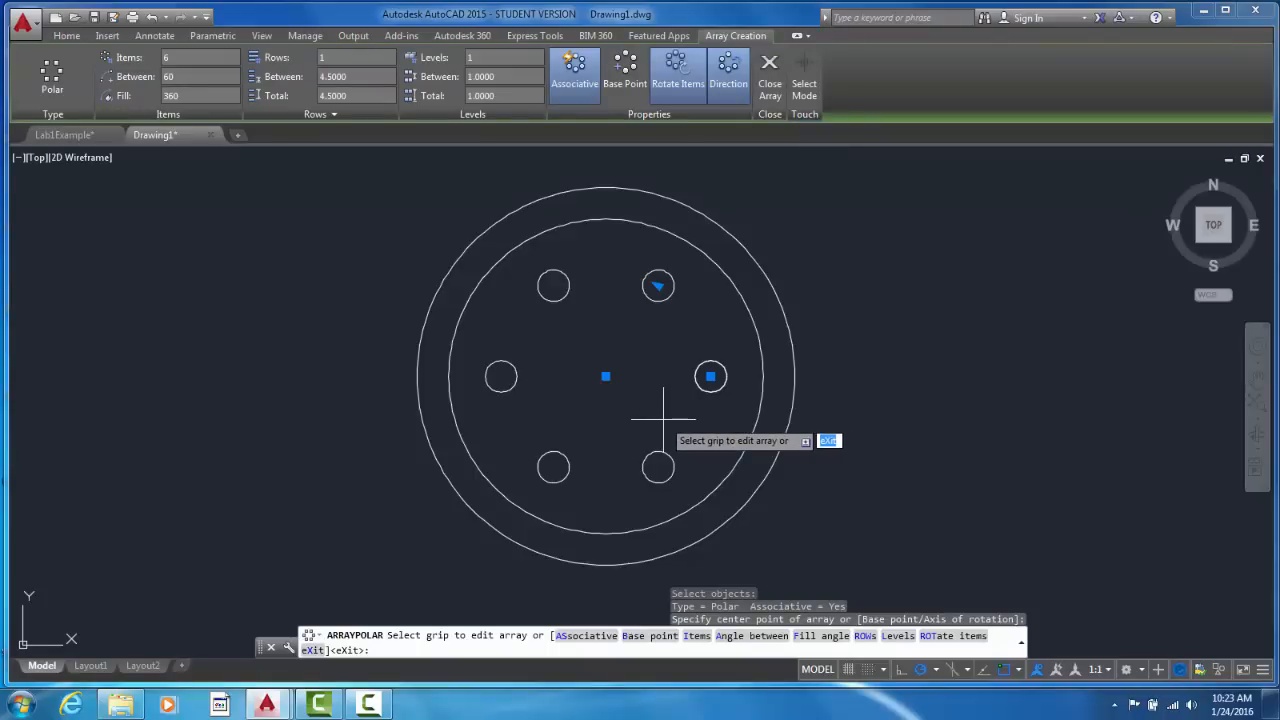
- Set the number of items in the polar array of small circles to 5
click(186, 57)
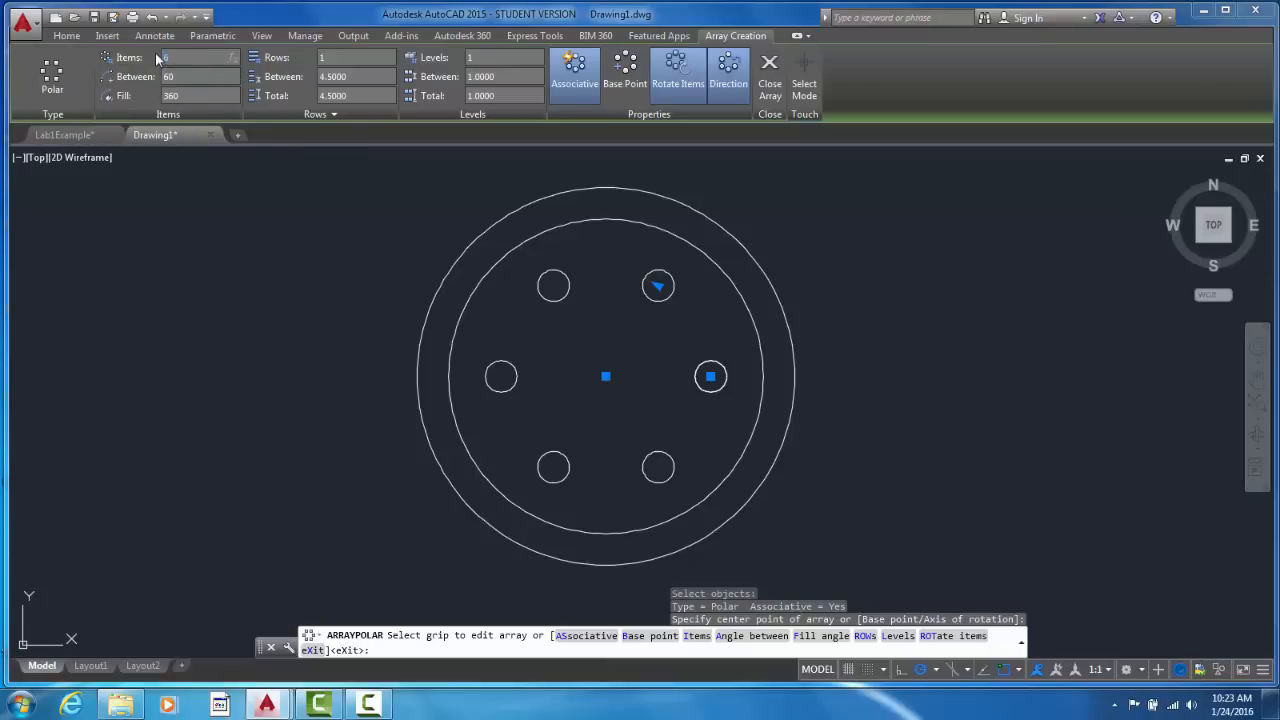
key(BackSpace)
text(5)
key(Return)
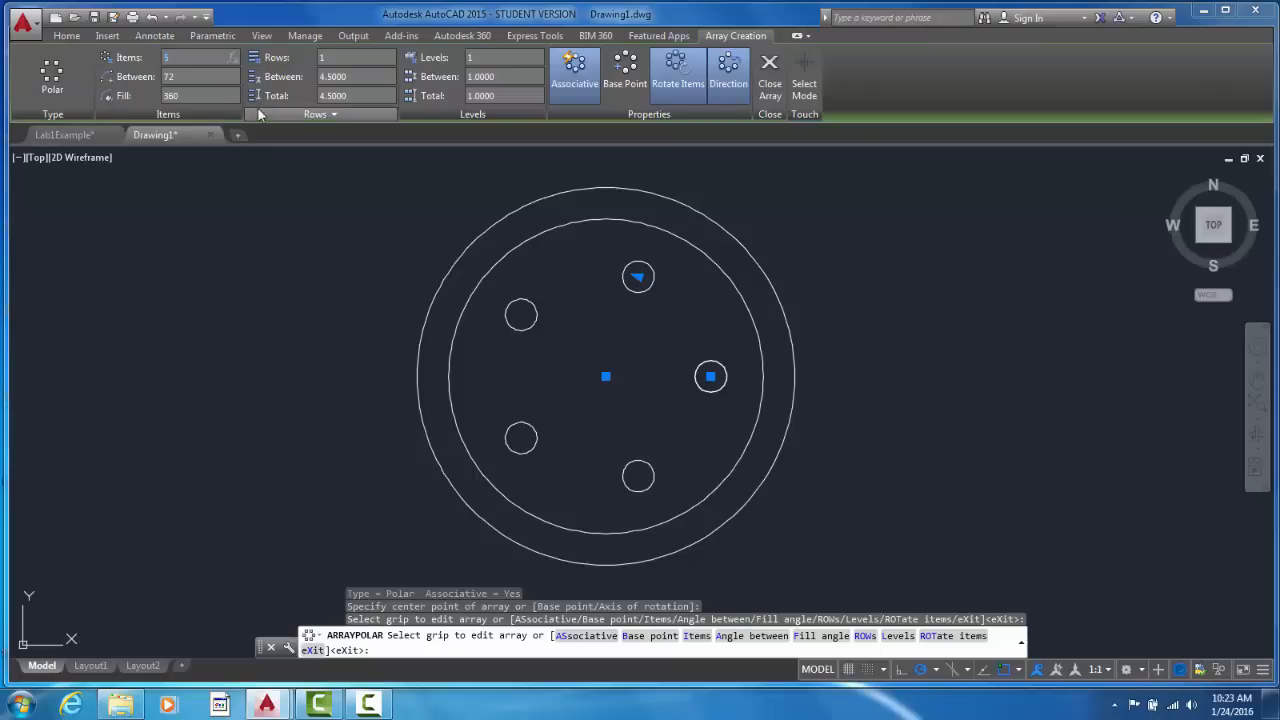
- Try a fill angle of 180 degrees on the polar array of small circles and restore it to 360
click(193, 96)
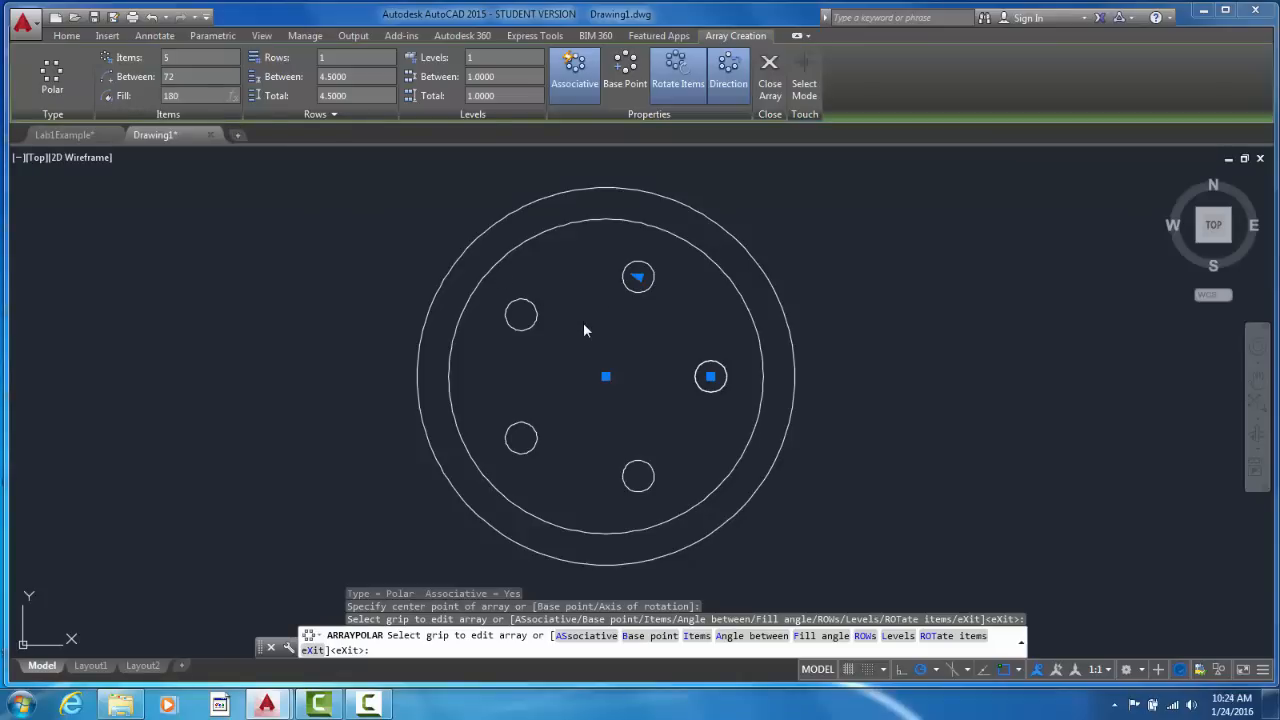
key(Return)
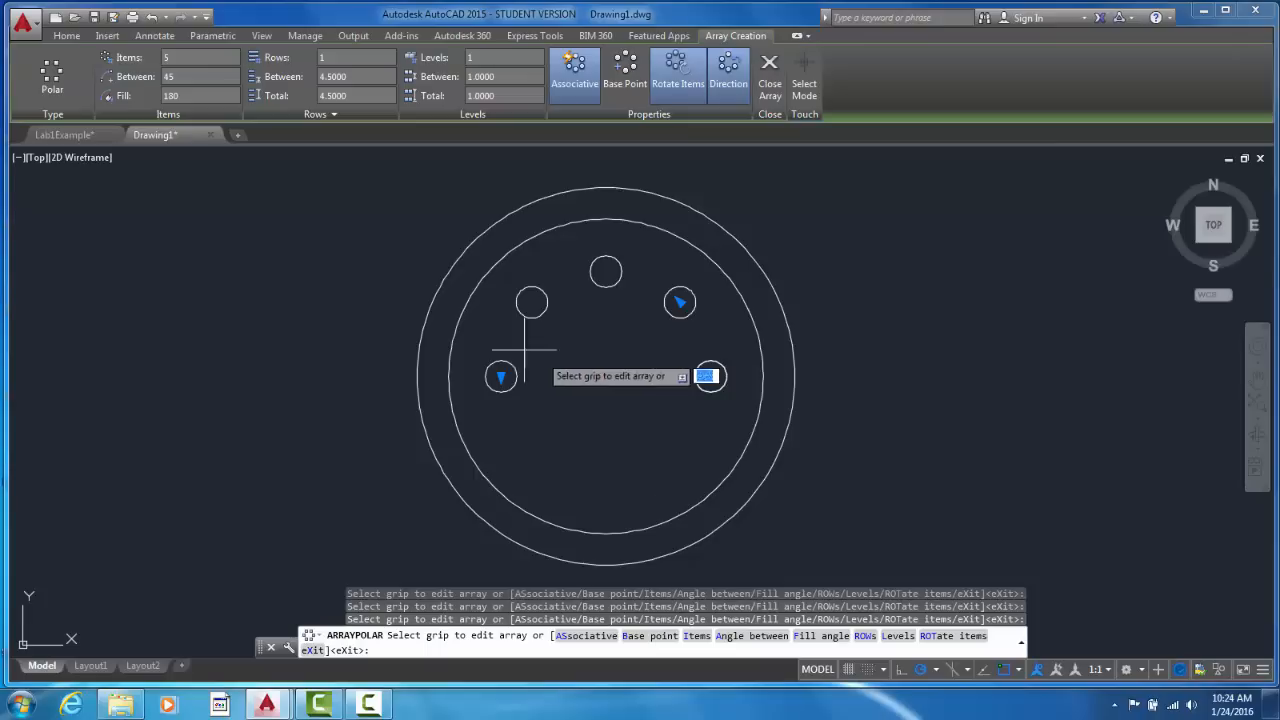
click(190, 95)
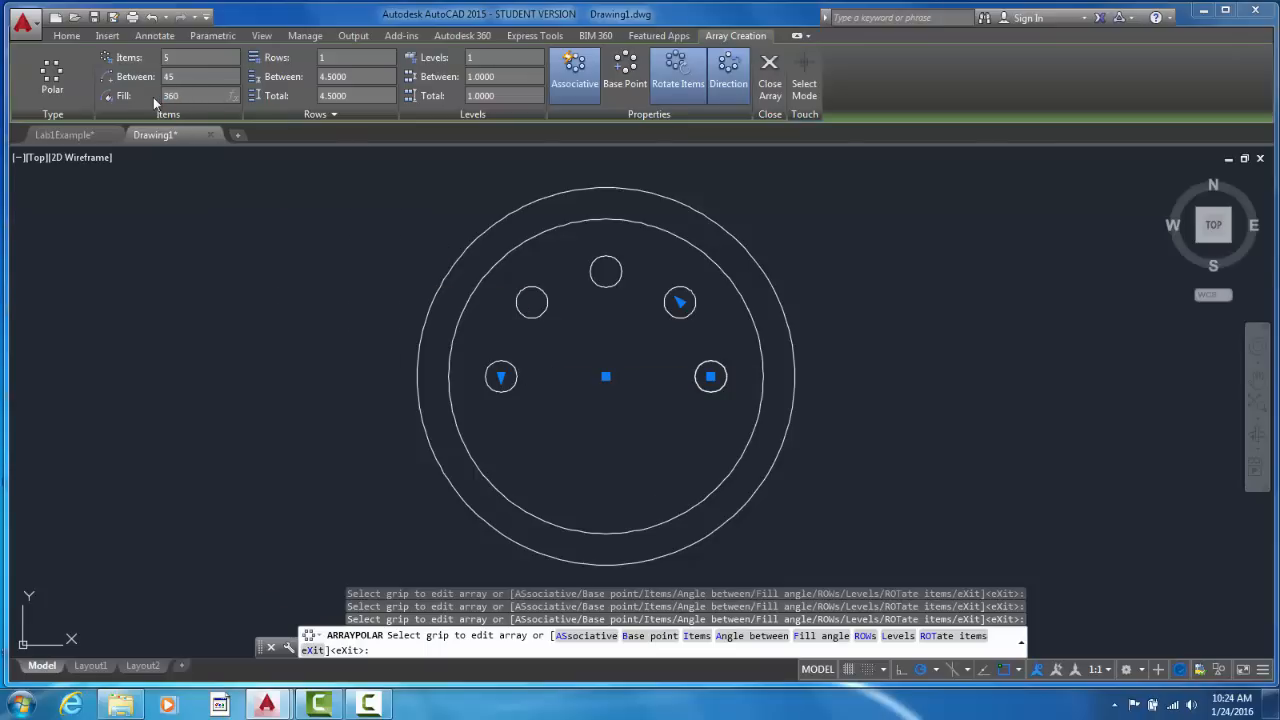
key(Return)
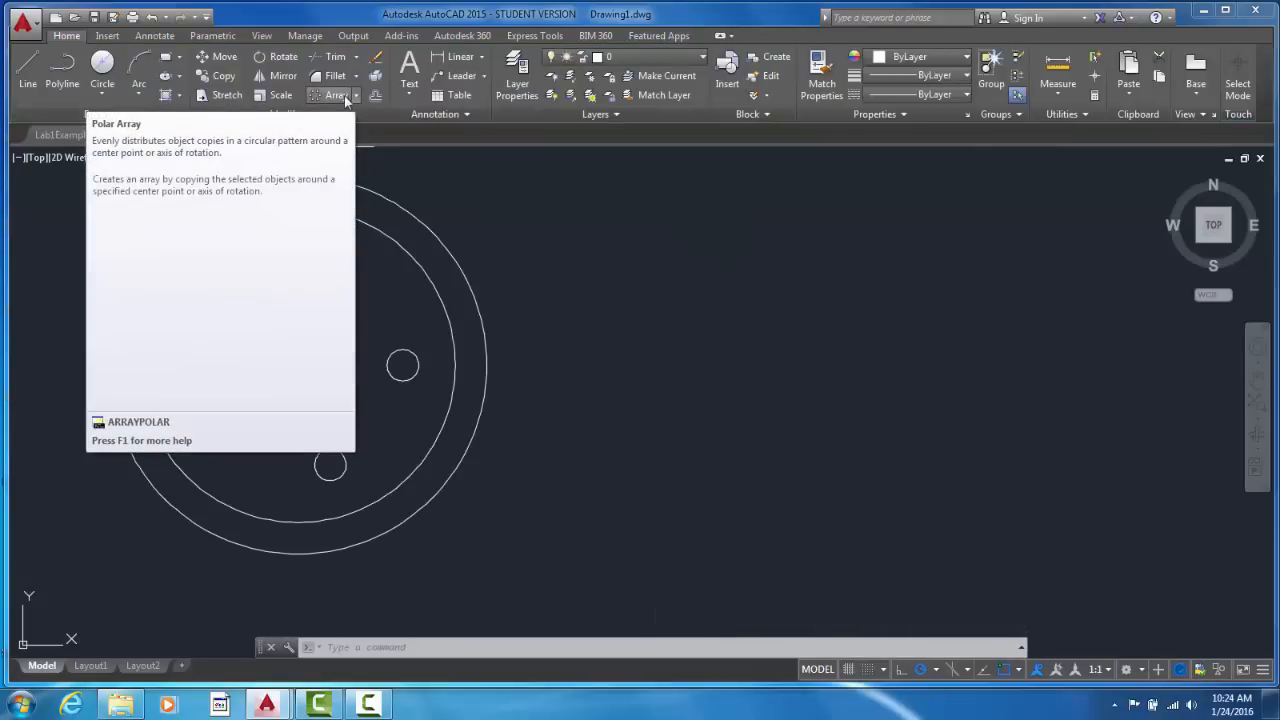
- Draw a separate circle with a diameter of 3 in the empty area to the right of the ring
click(103, 66)
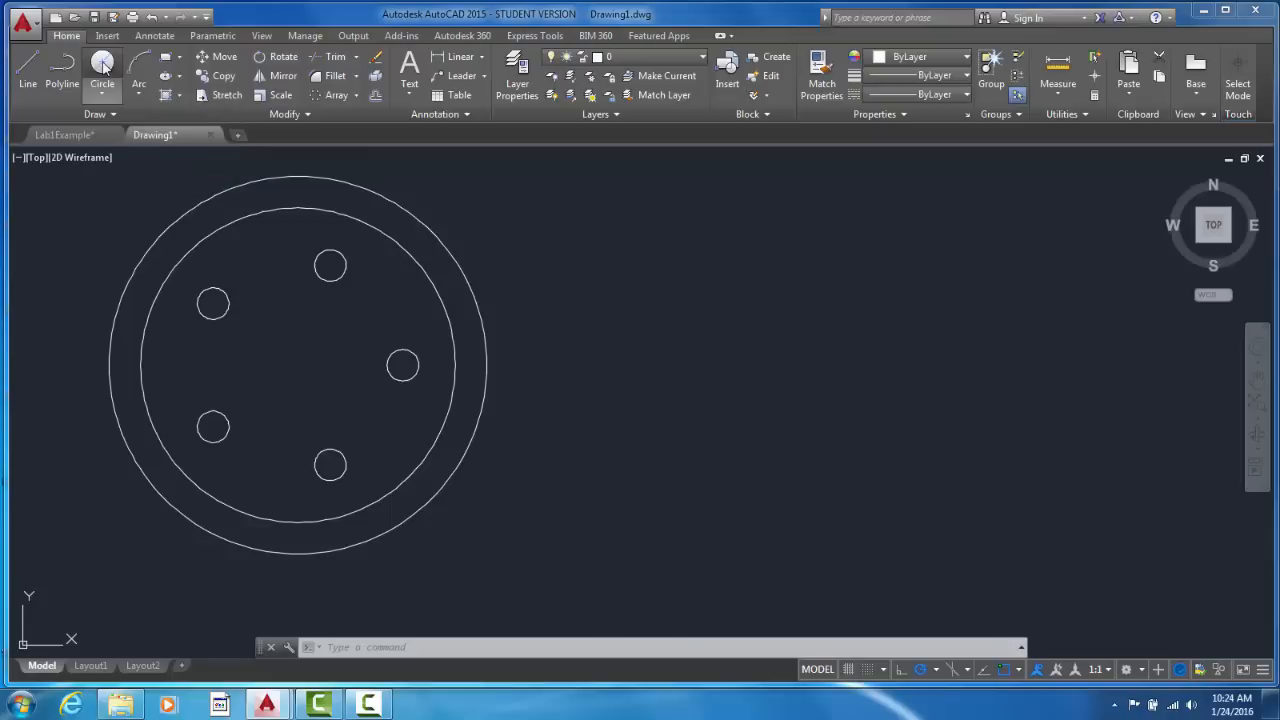
click(658, 369)
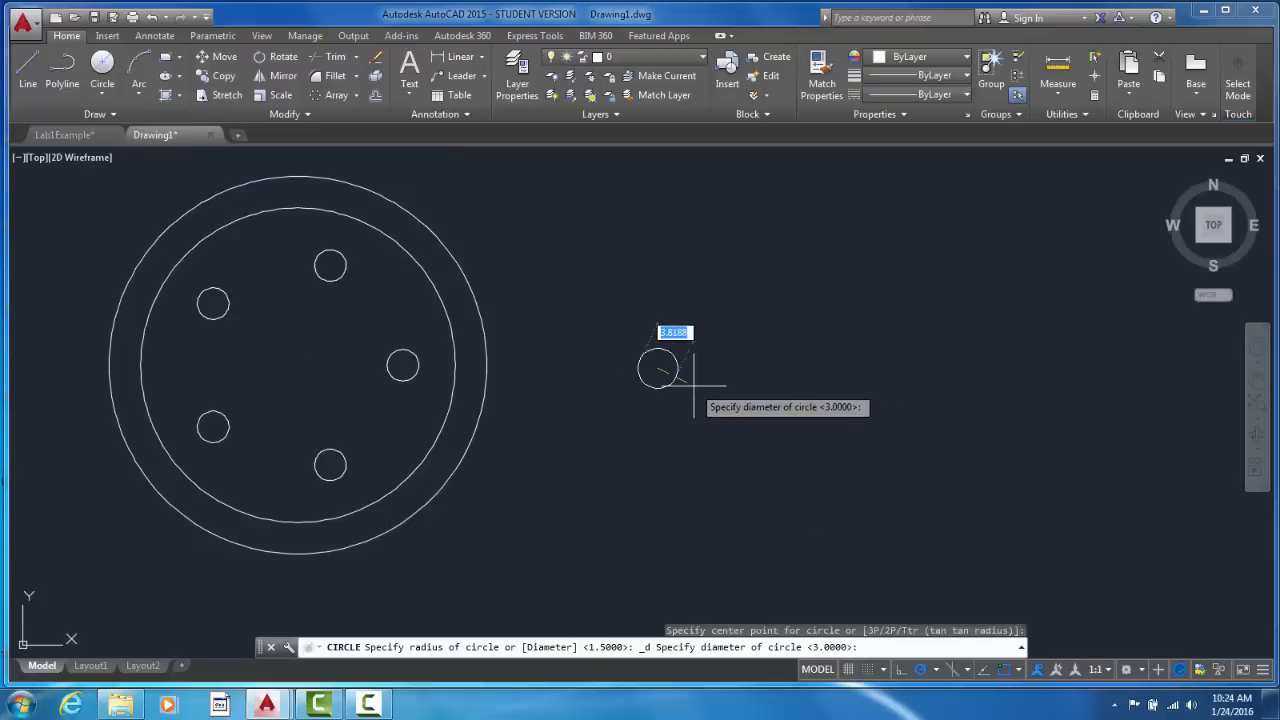
text(3)
key(Return)
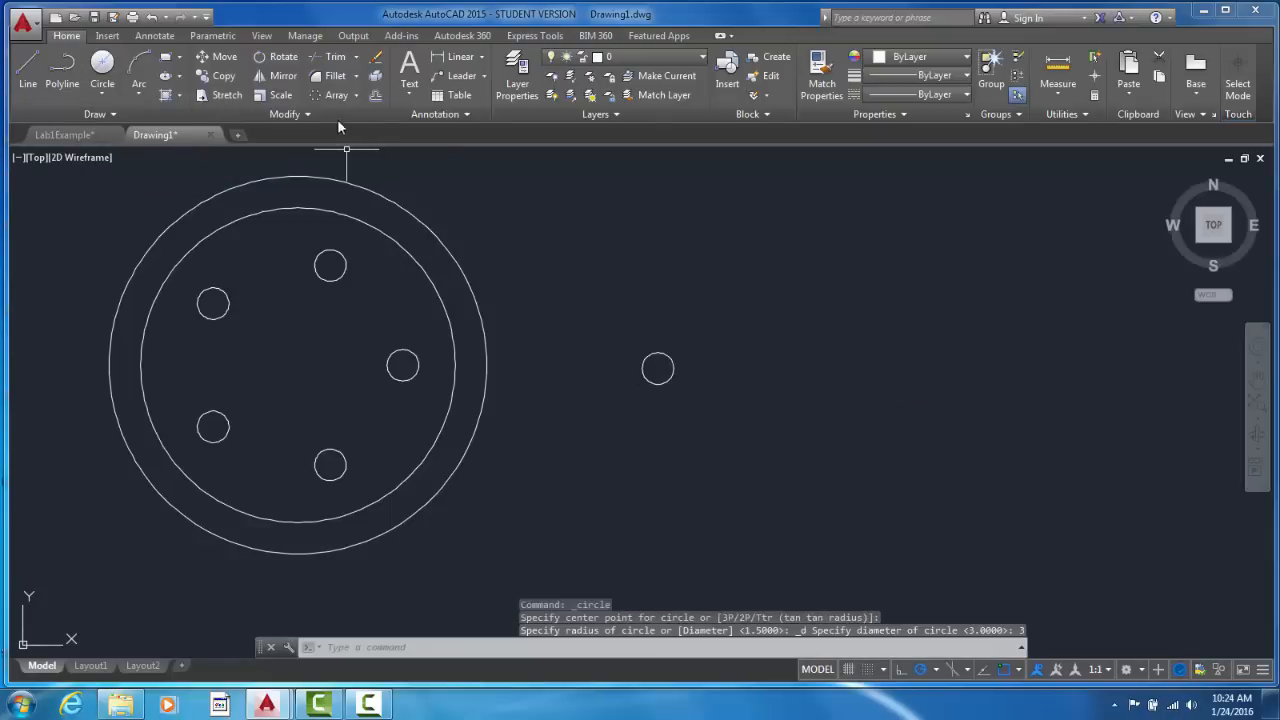
- Create a rectangular array of the separate small circle beside the ring
click(355, 95)
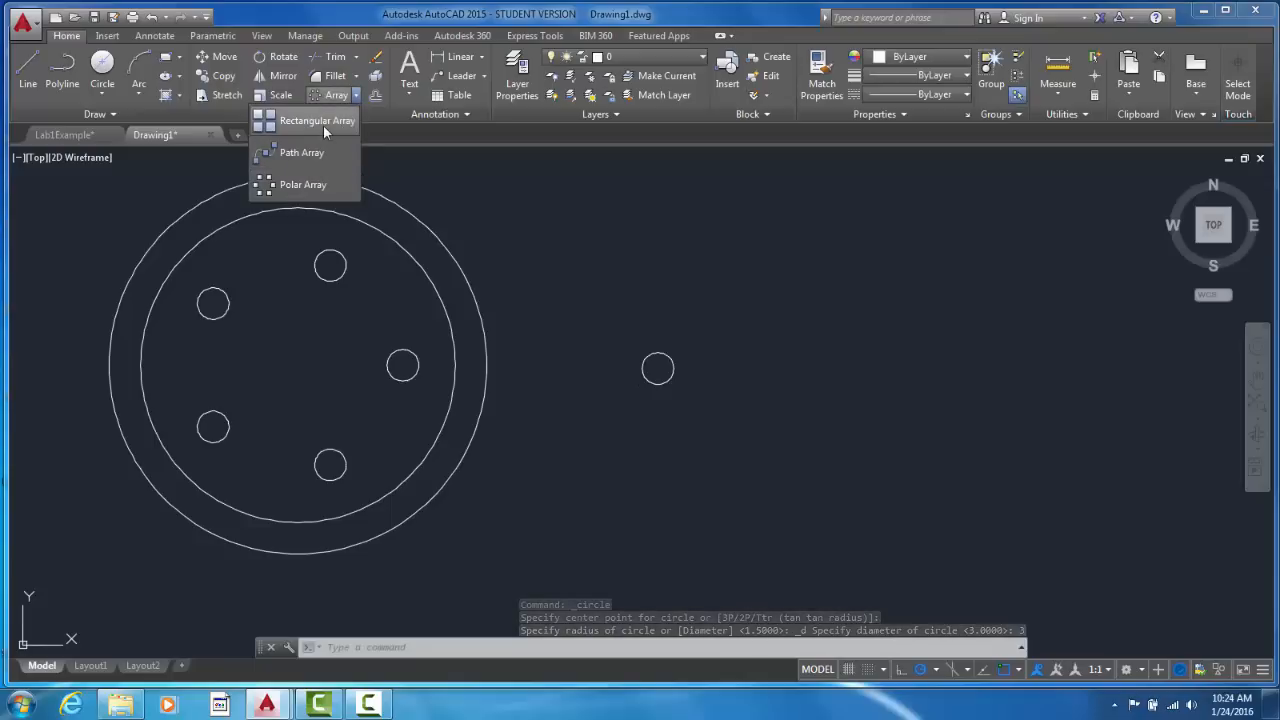
click(320, 122)
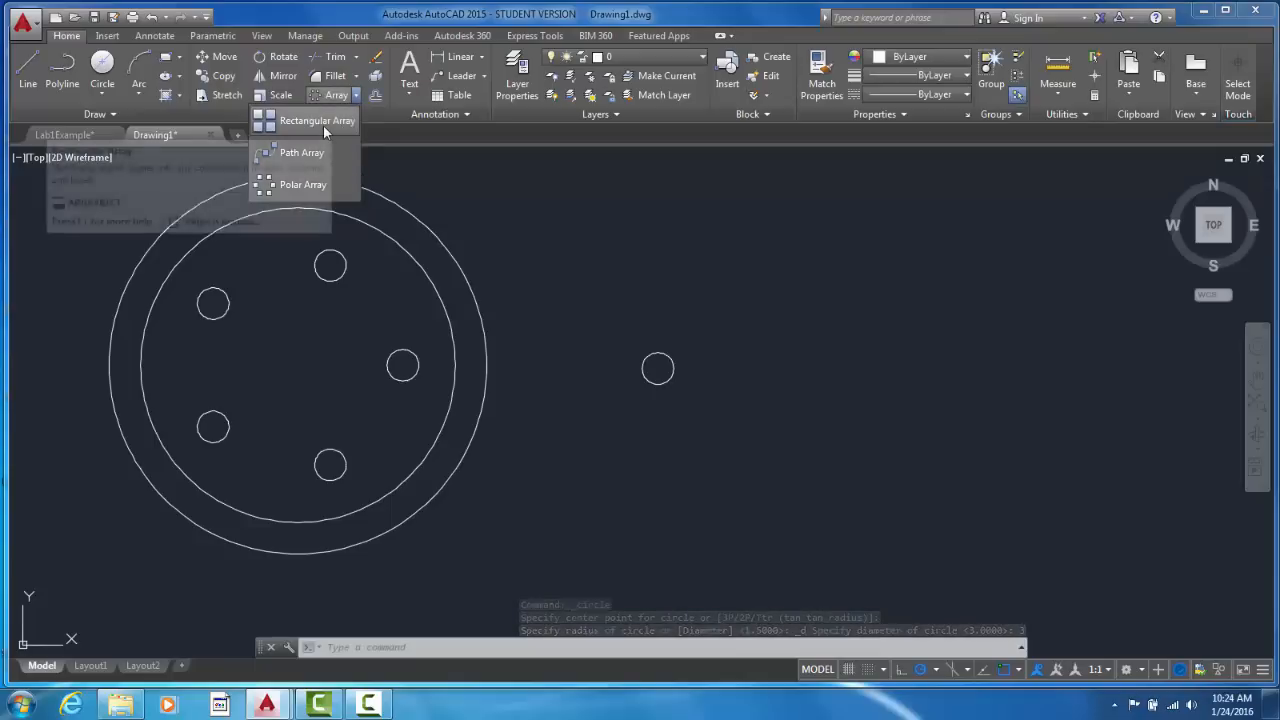
click(672, 356)
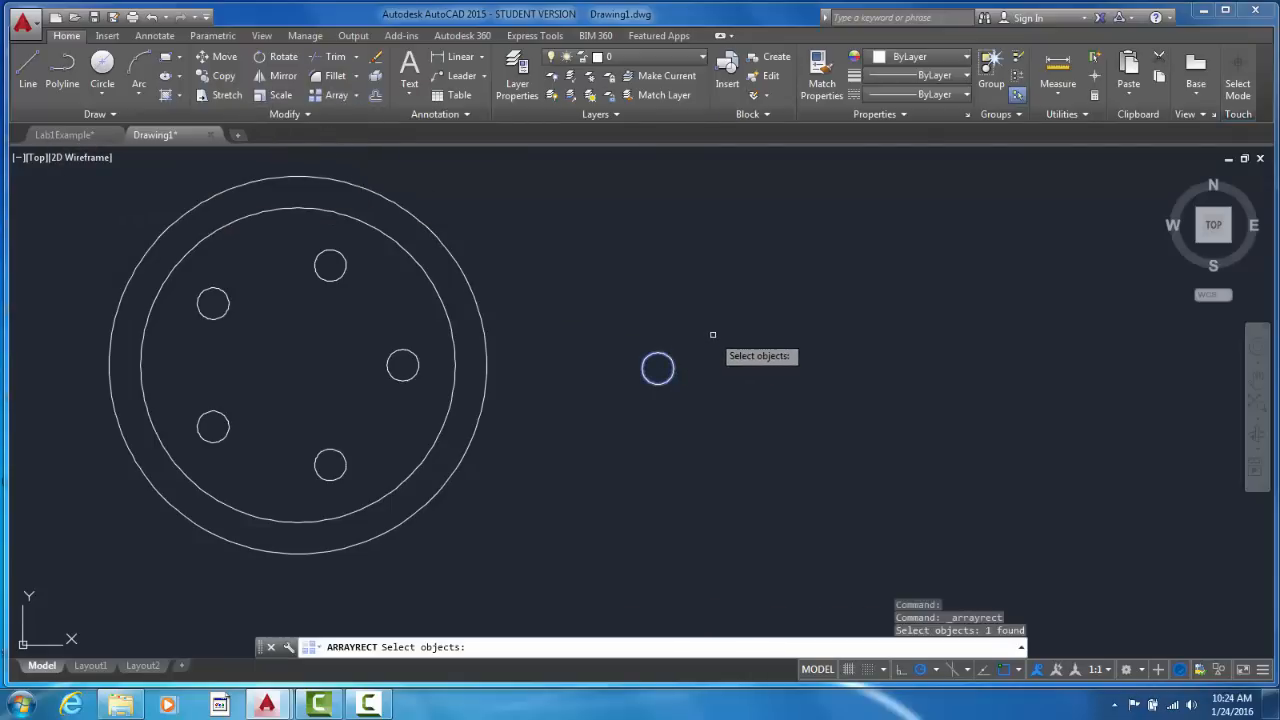
key(Return)
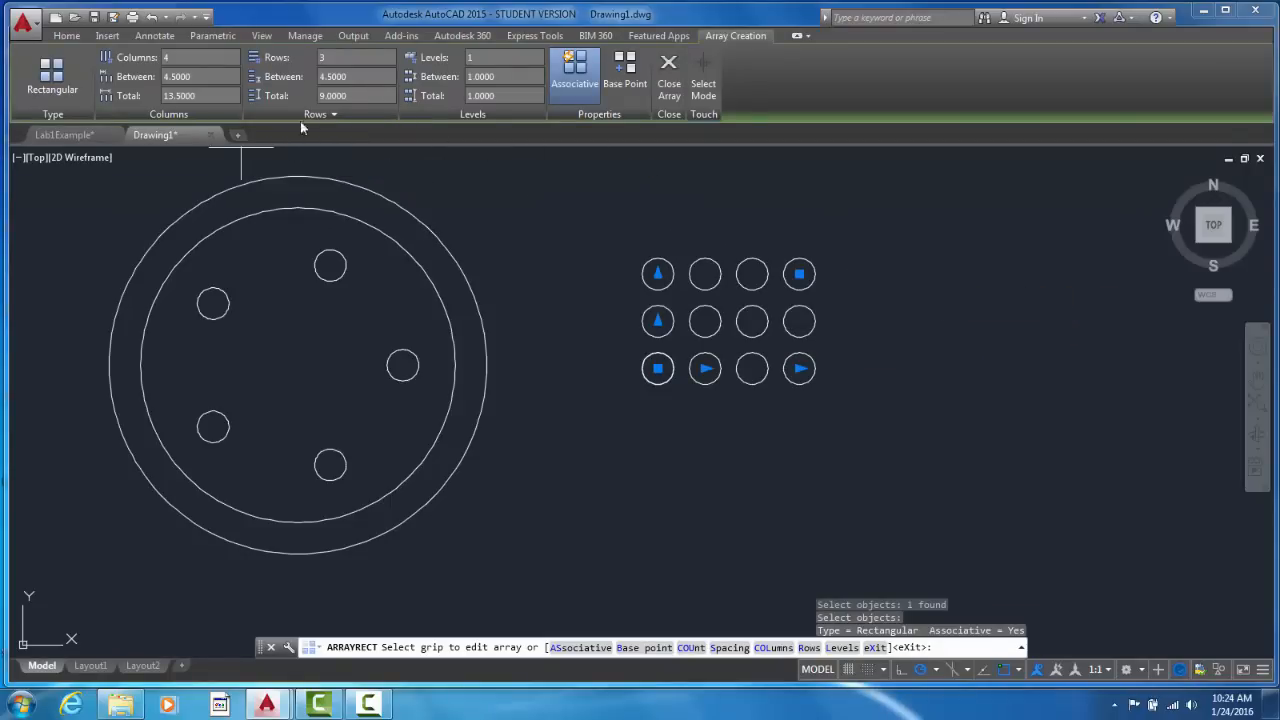
- Set the number of columns in the rectangular array to 3
click(205, 57)
text(3)
key(Return)
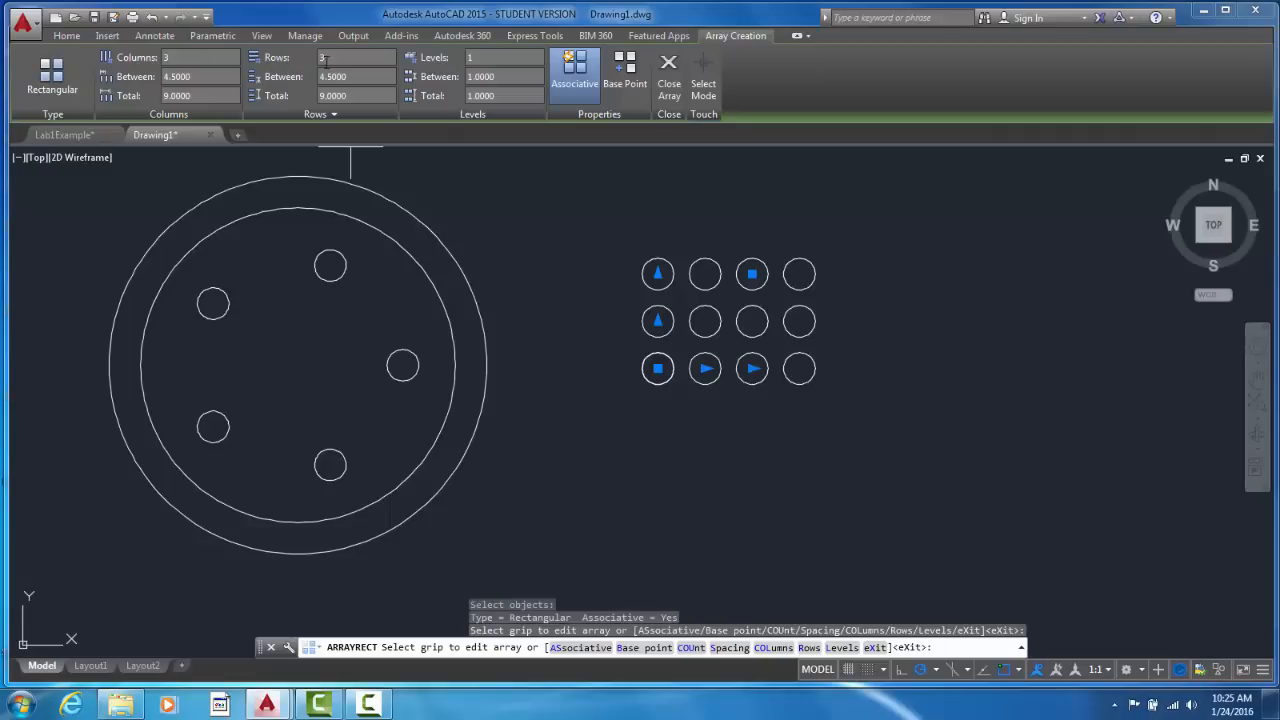
click(333, 57)
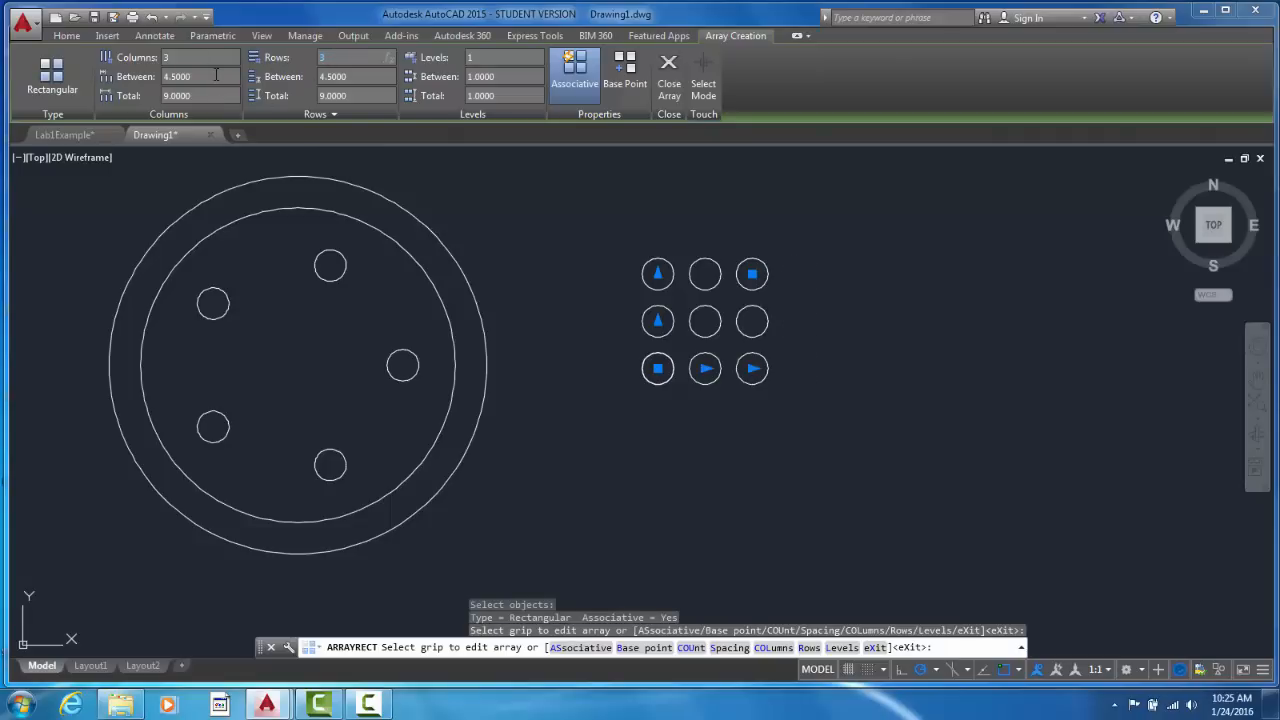
- Set both the column spacing and the row spacing of the rectangular array to 6
click(216, 76)
text(6)
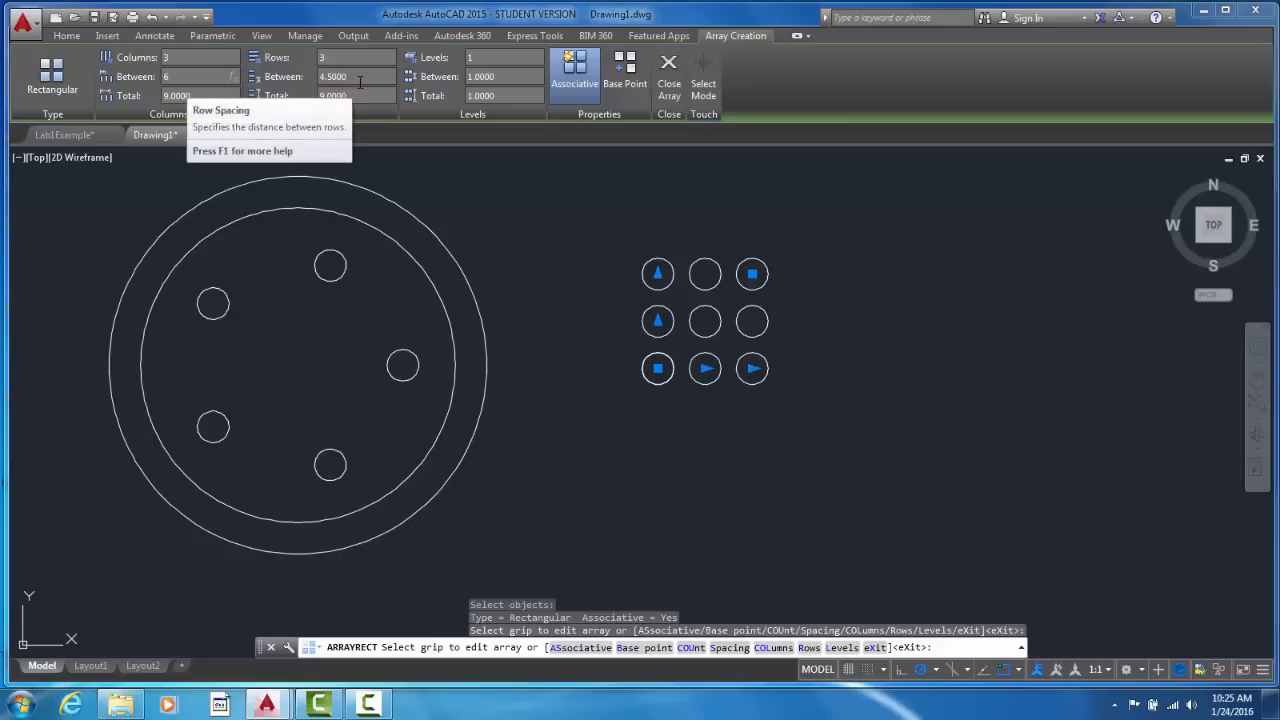
key(Return)
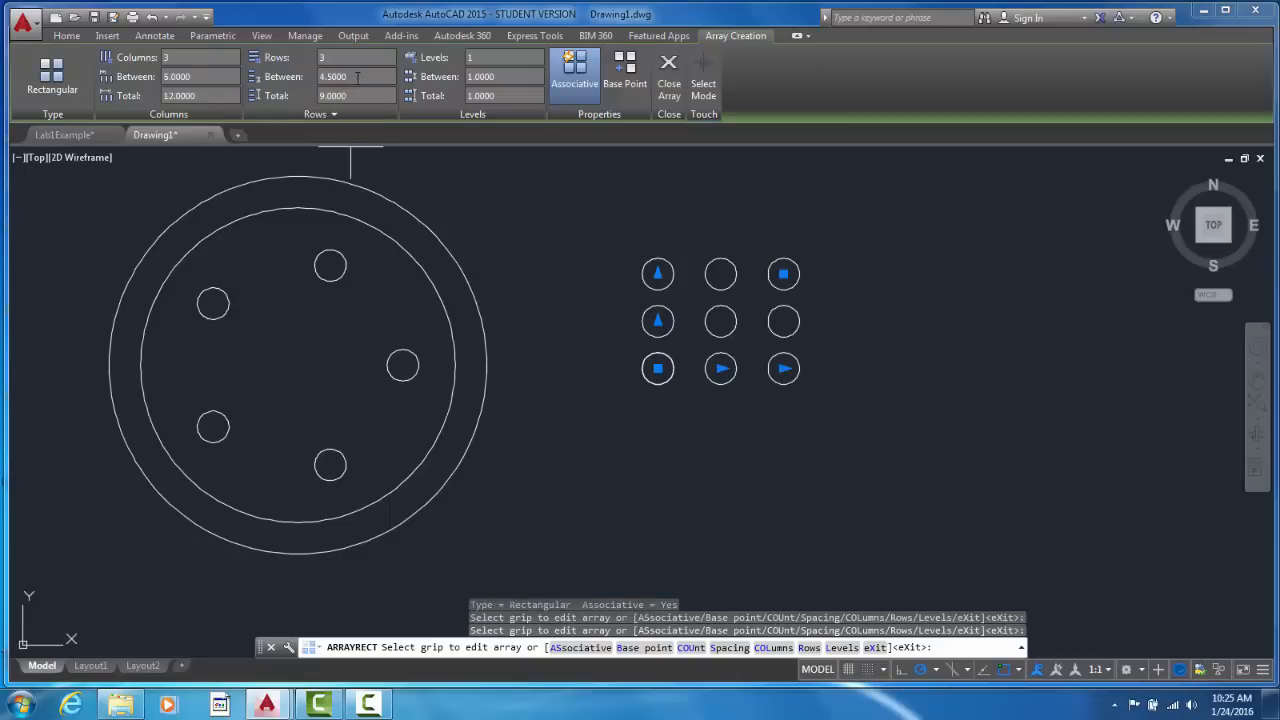
click(356, 77)
text(6)
key(Return)
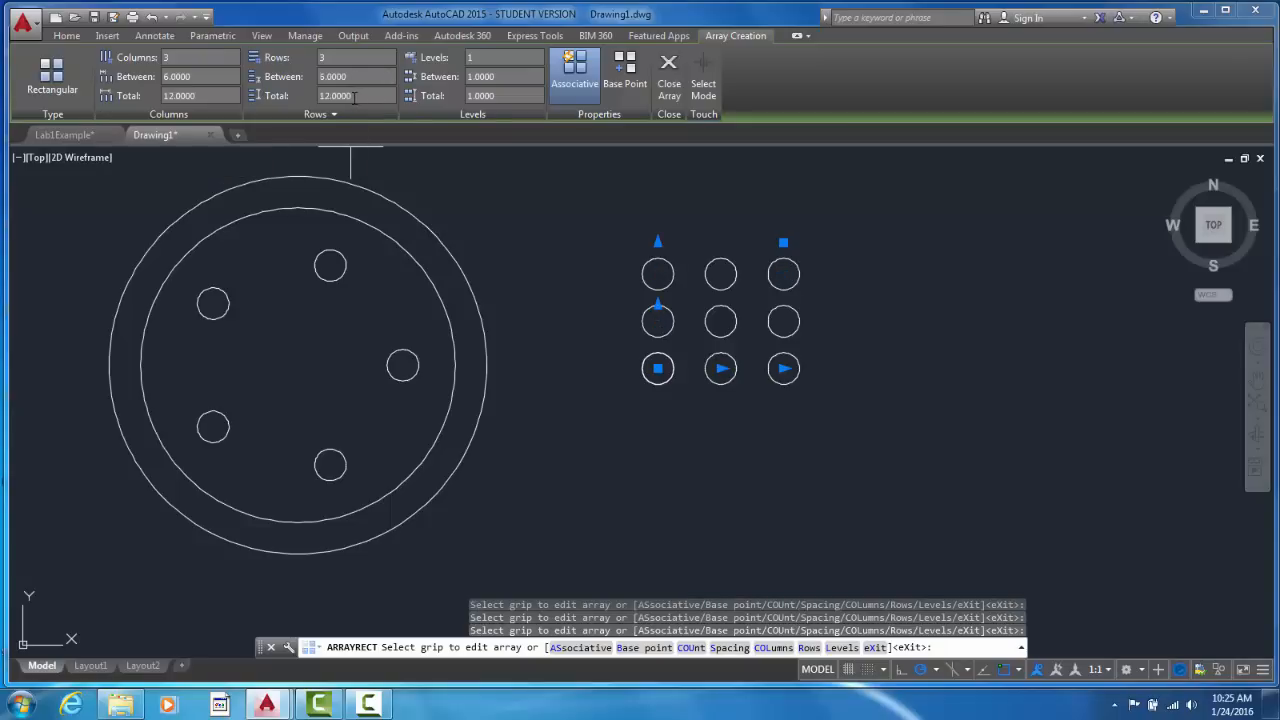